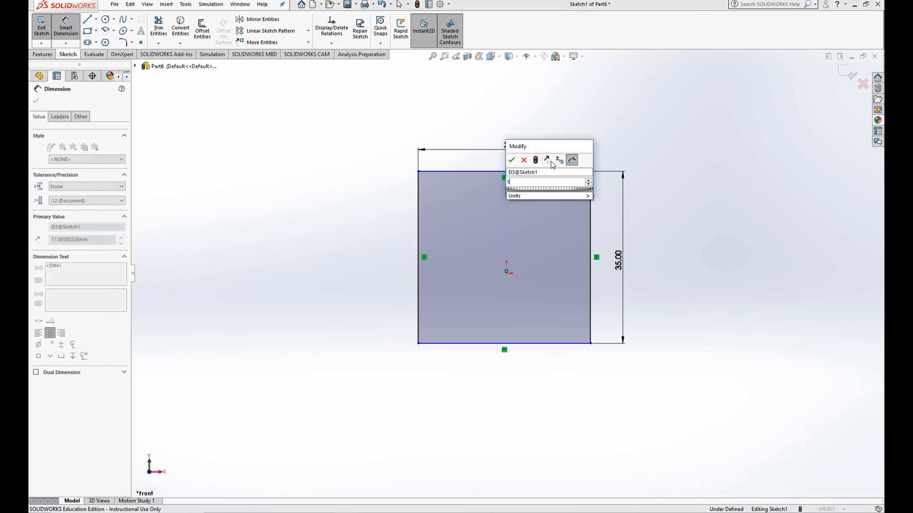
Dimension the square's right and top edges 17.5 mm from the origin and close the sketch.
text(17.5)
key(Return)
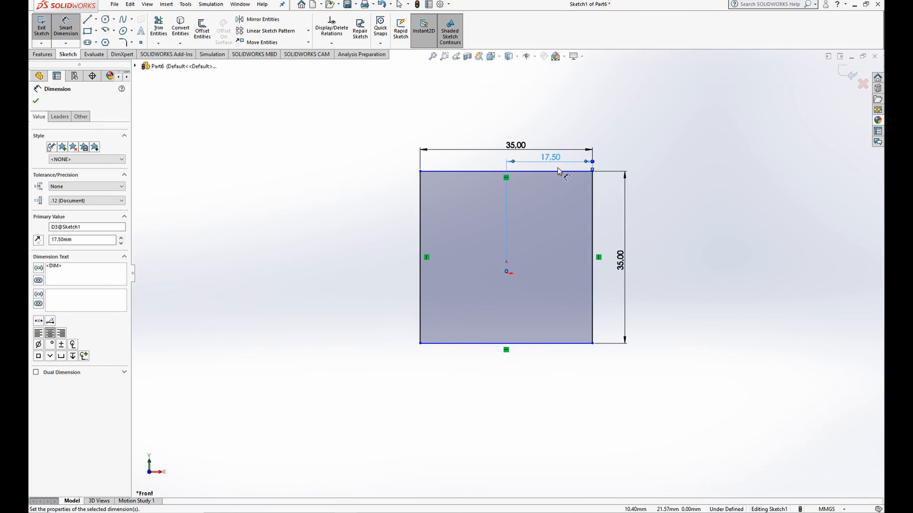
click(506, 273)
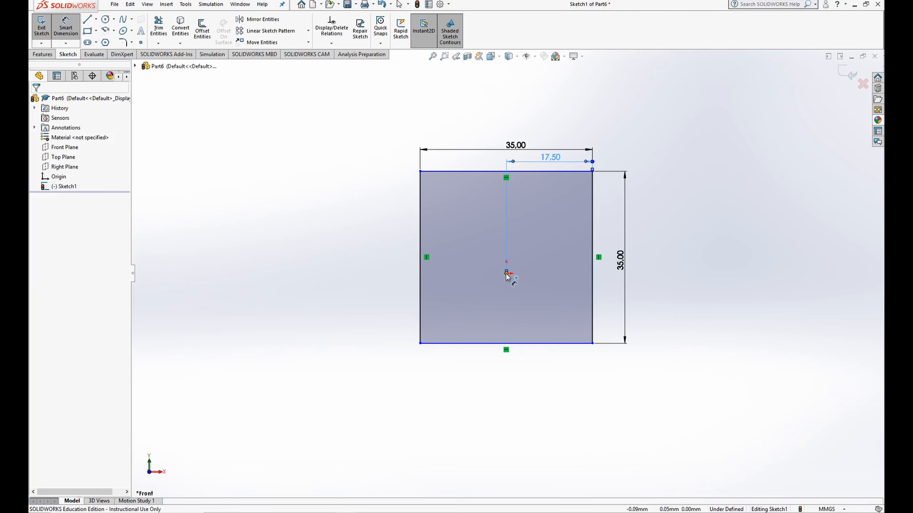
click(524, 171)
click(608, 210)
text(17,5)
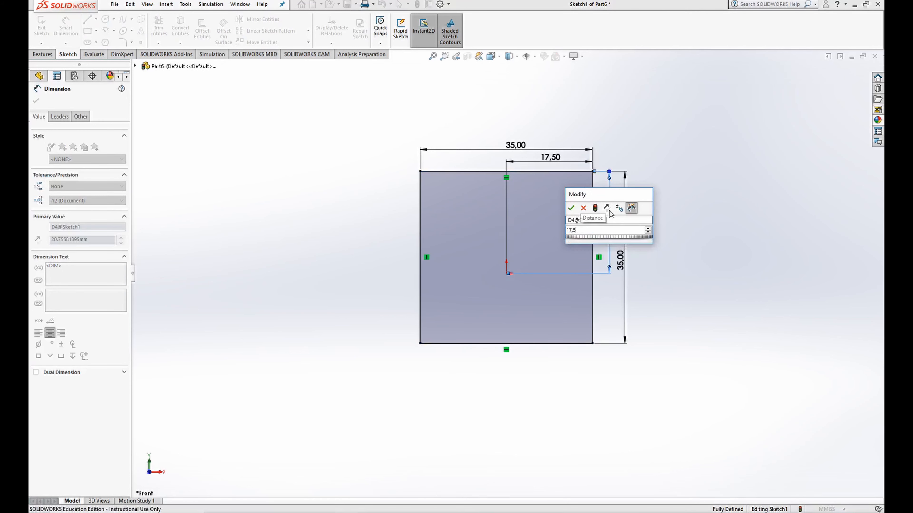
key(Return)
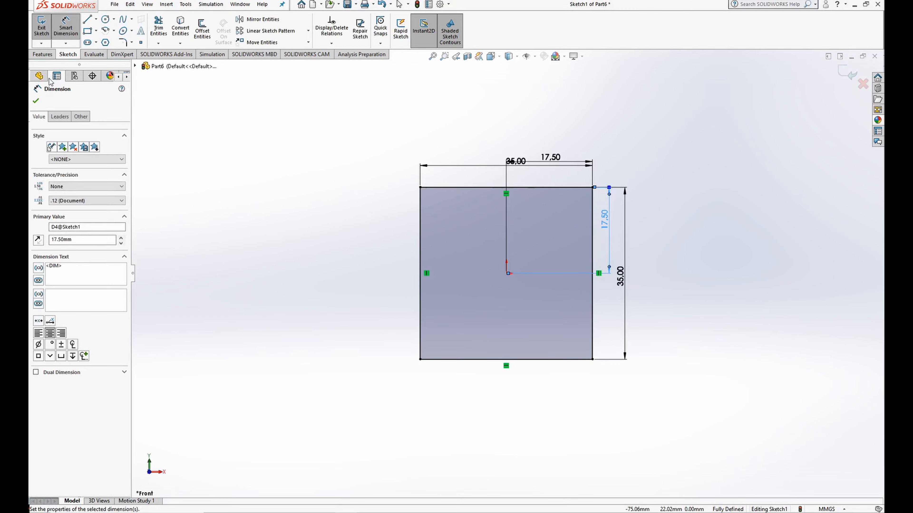
click(38, 102)
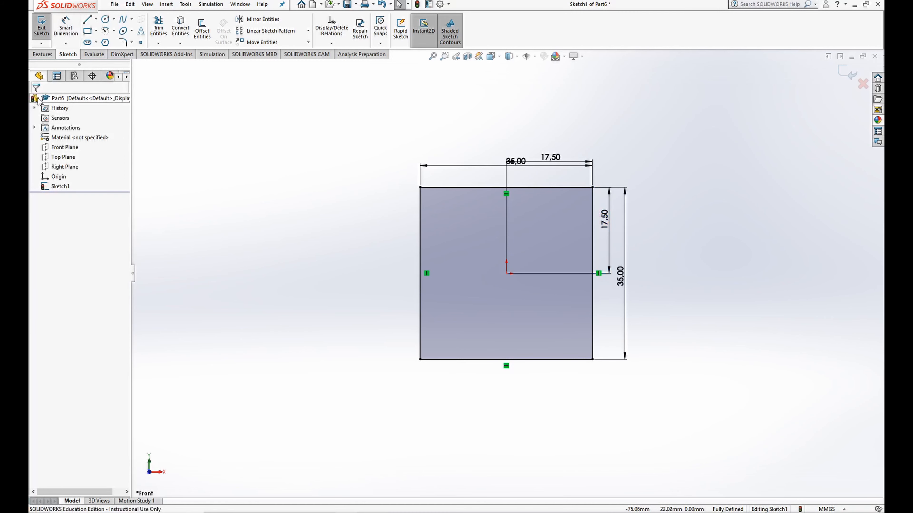
click(42, 31)
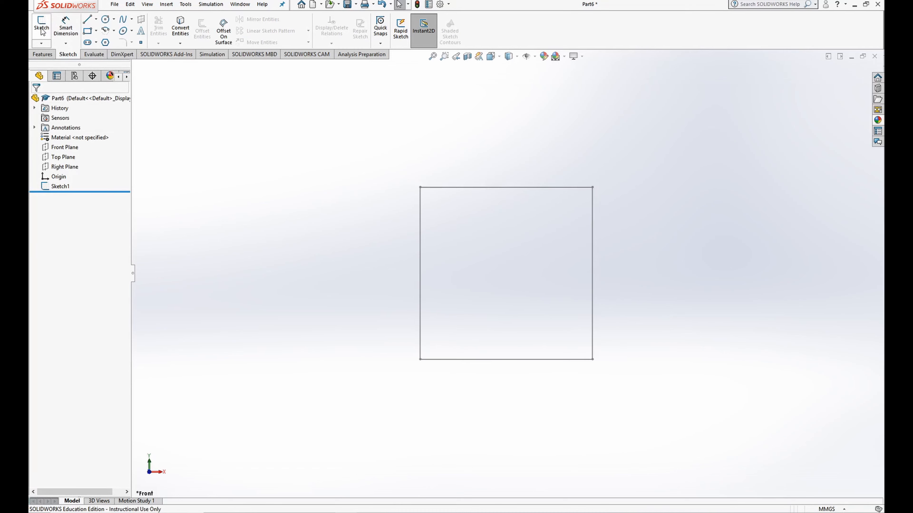
Create a reference plane offset 50 mm from the Front Plane.
click(42, 54)
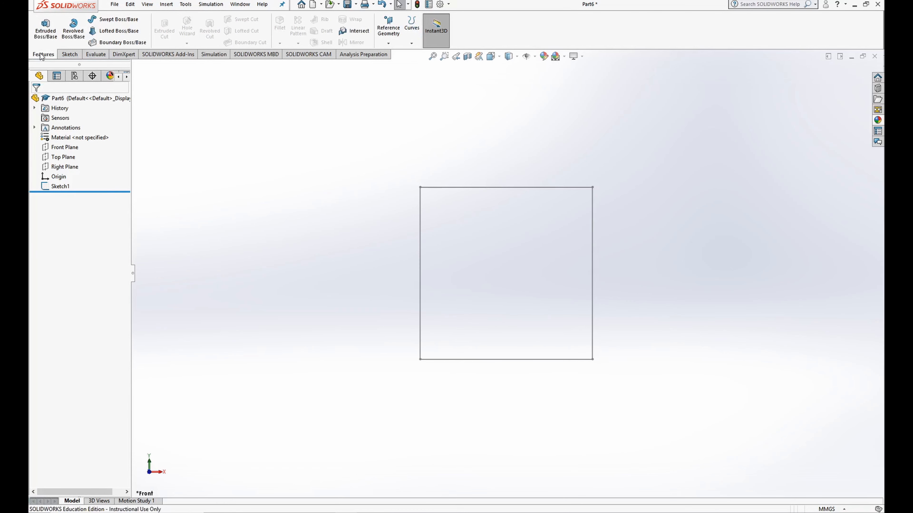
click(62, 147)
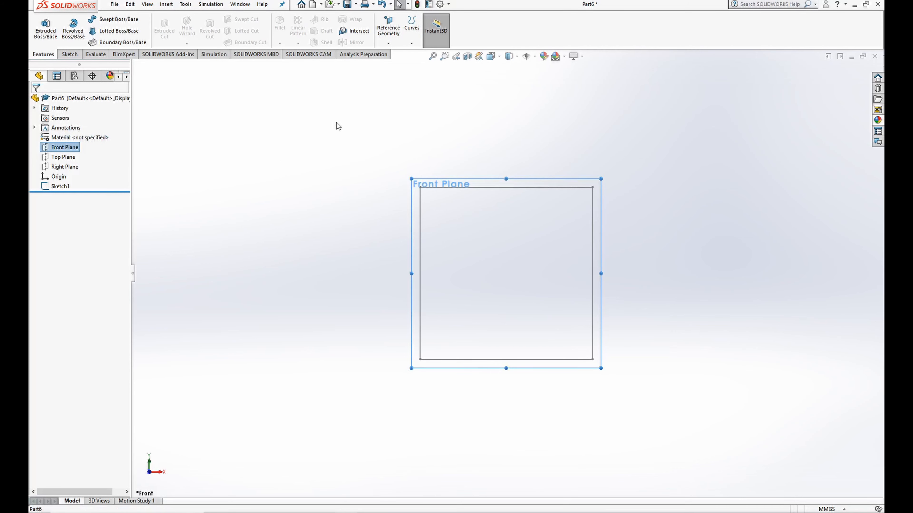
click(395, 34)
click(393, 53)
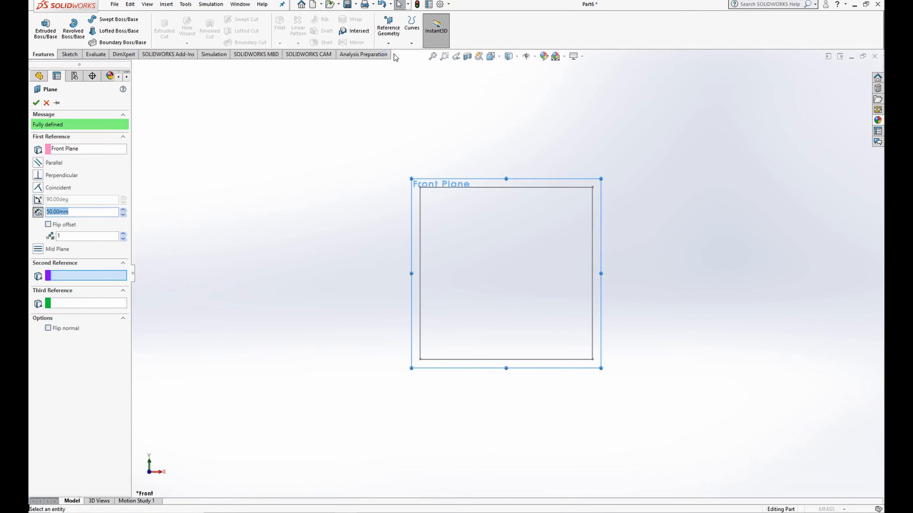
middle_drag(427, 127, 330, 133)
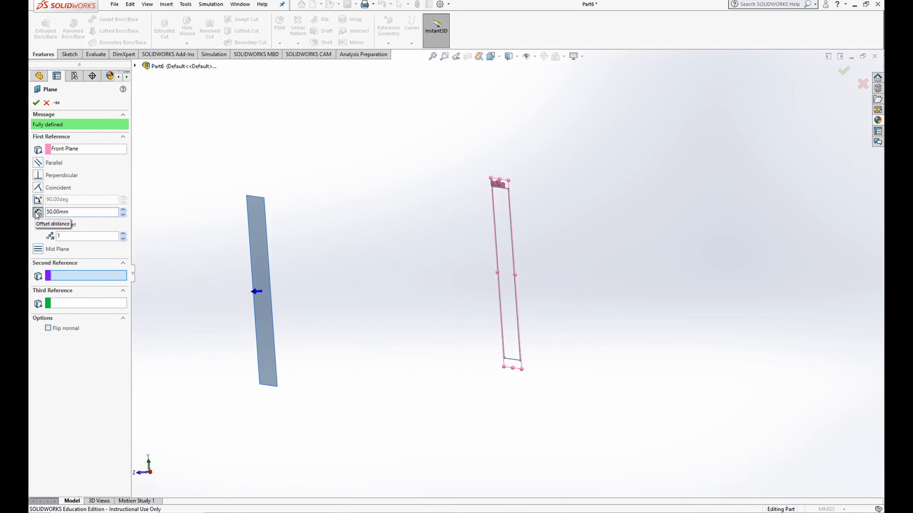
click(35, 103)
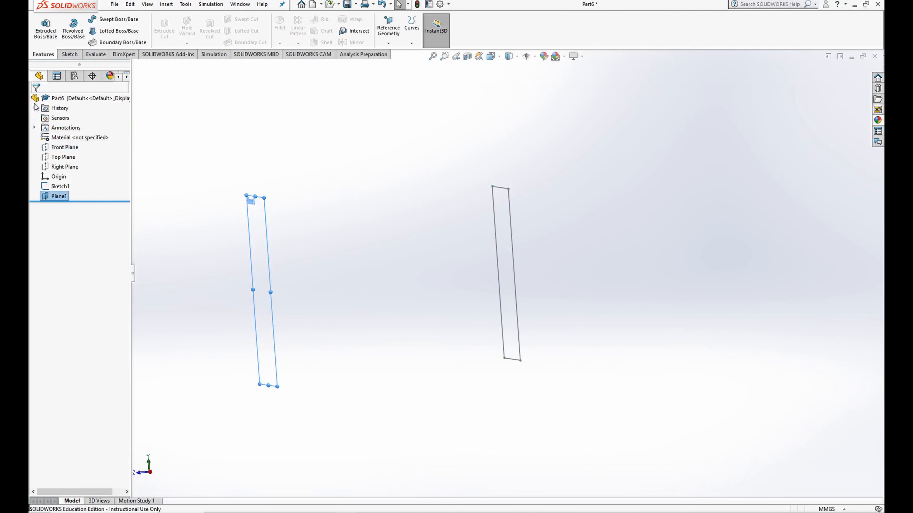
On the offset plane, sketch a horizontal centerline about 35 mm long from the origin towards negative X.
right_click(55, 196)
click(104, 186)
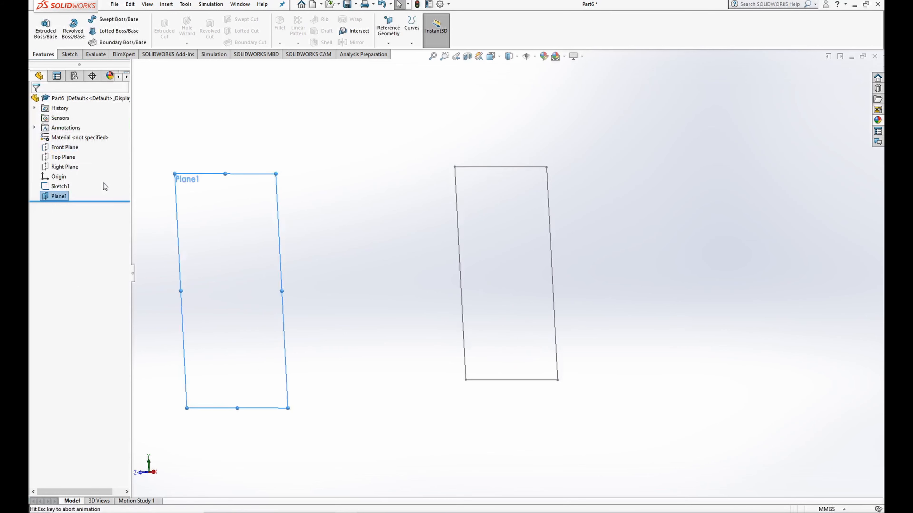
click(69, 55)
click(88, 21)
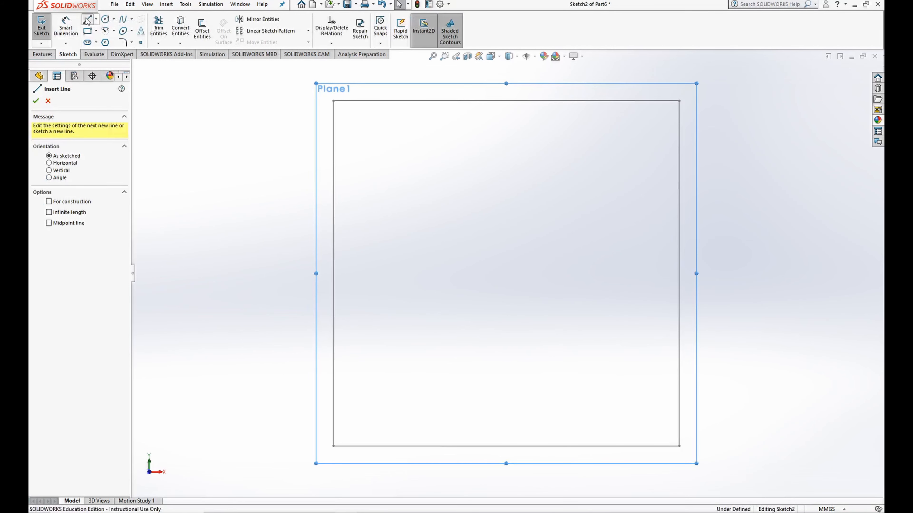
click(96, 19)
click(96, 40)
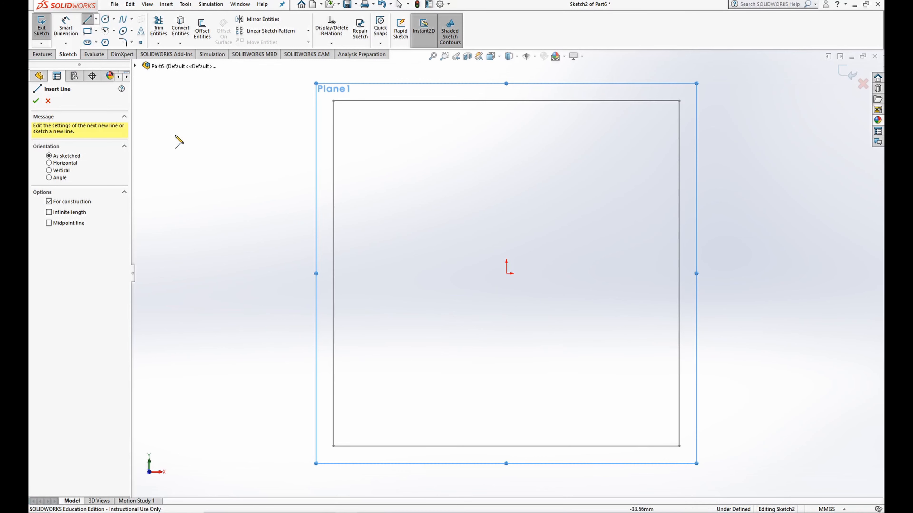
click(507, 273)
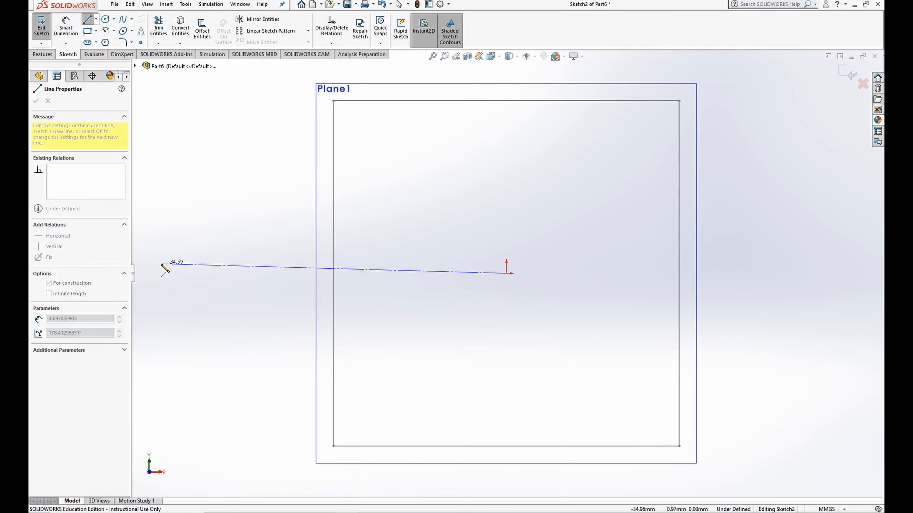
click(164, 273)
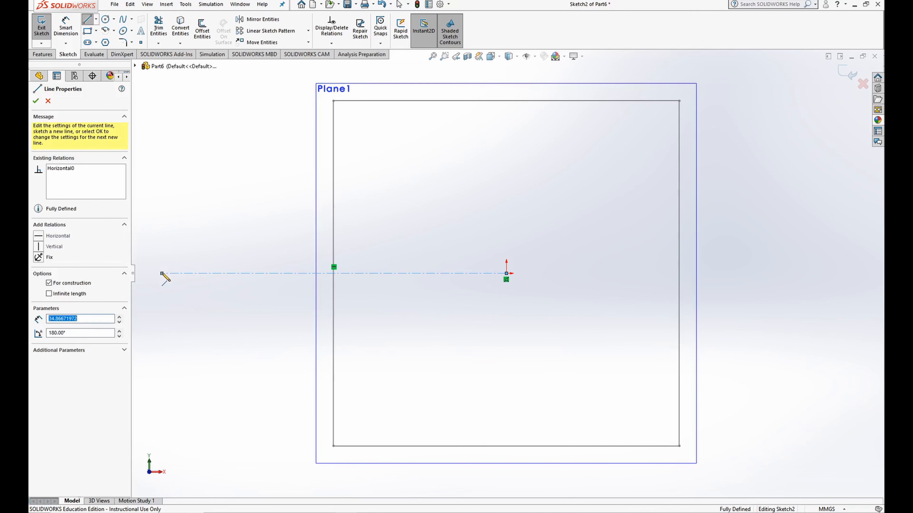
scroll(161, 273, up, 3)
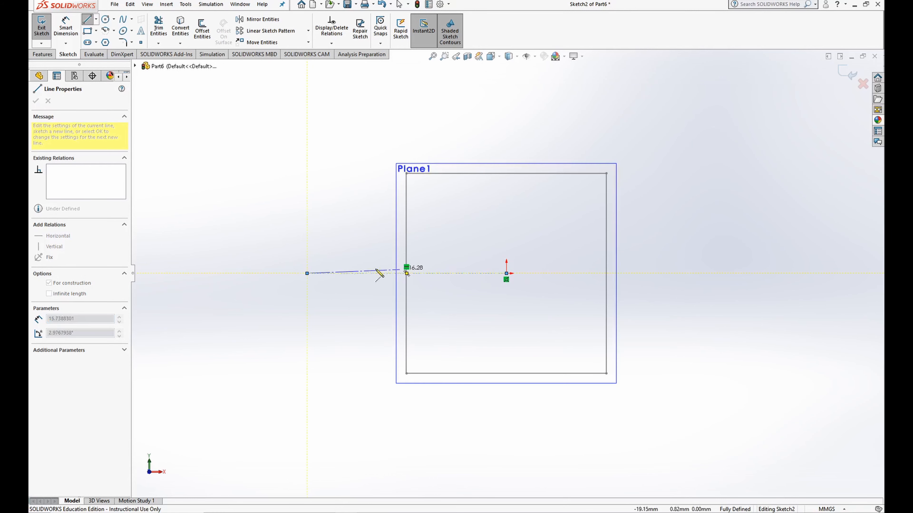
right_click(360, 256)
click(405, 275)
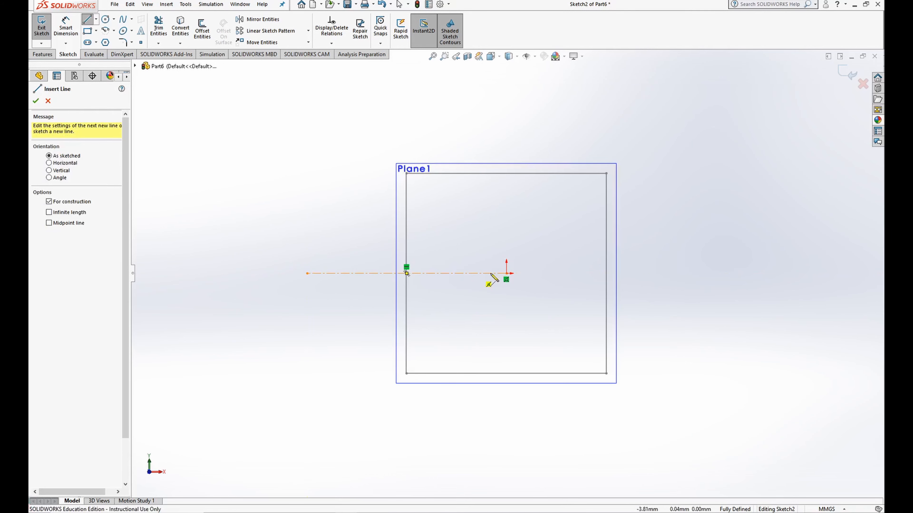
Sketch a vertical centerline from the origin upward past the square's top edge.
click(507, 273)
click(506, 114)
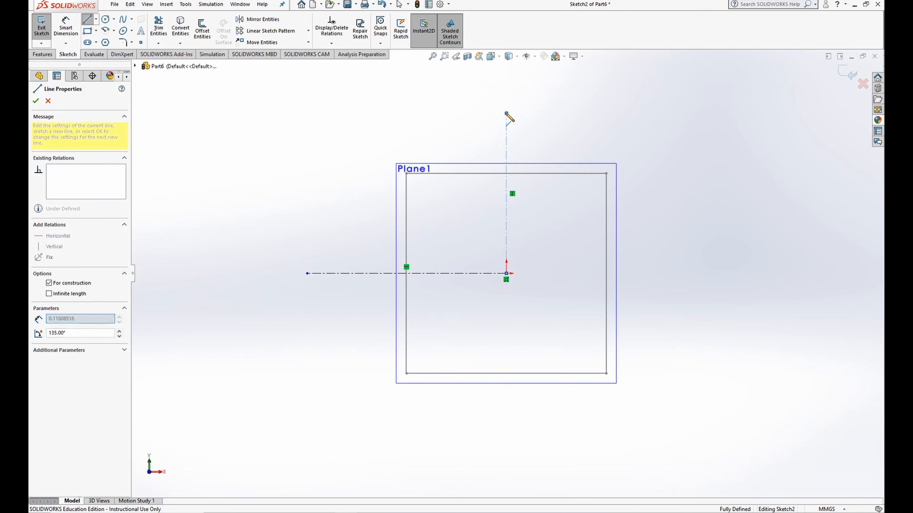
click(90, 21)
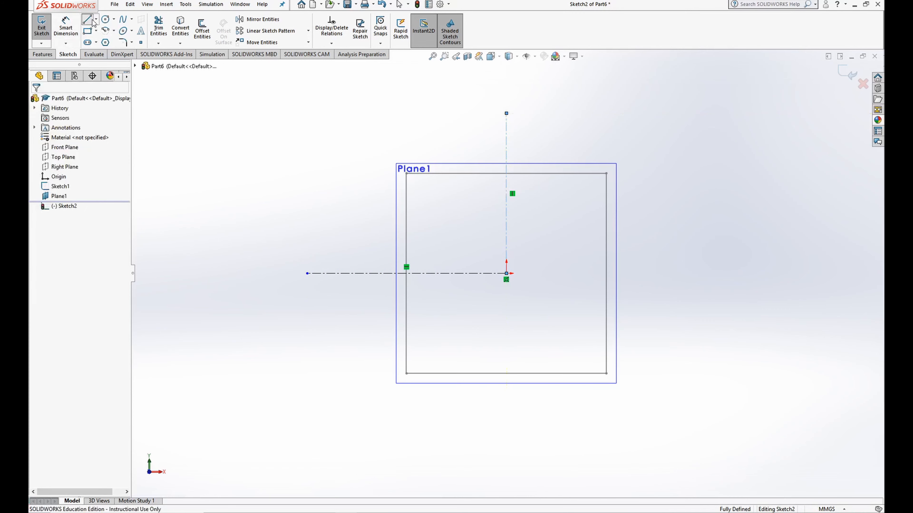
Sketch a closed four-line diamond joining the midpoints of the square's four sides.
click(96, 19)
click(93, 28)
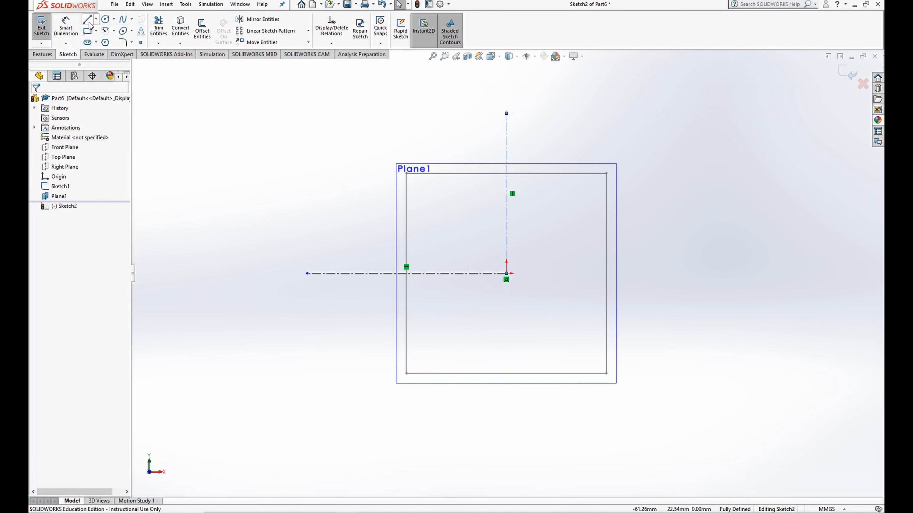
click(89, 24)
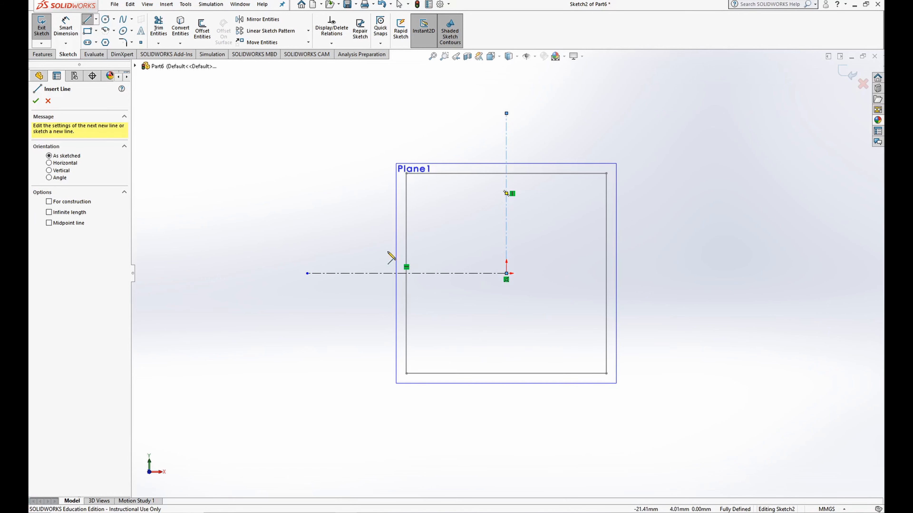
click(507, 173)
click(407, 273)
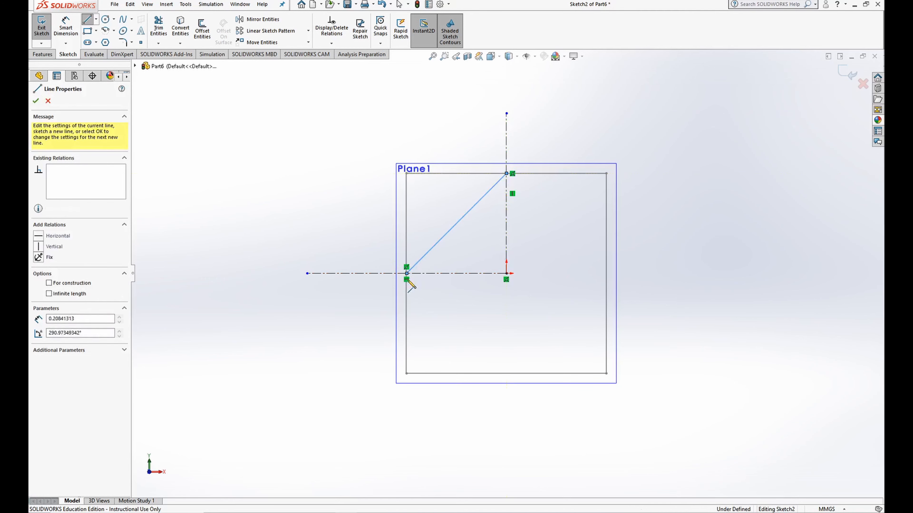
click(506, 373)
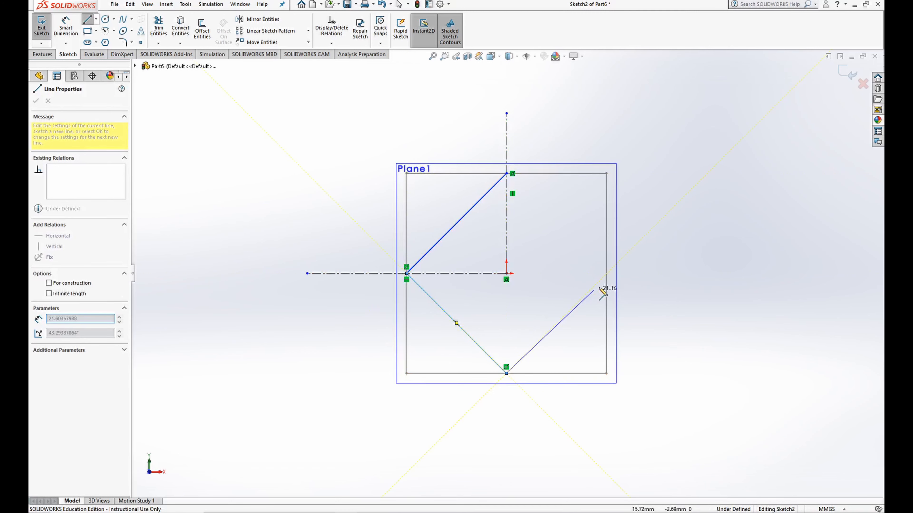
click(606, 274)
click(506, 173)
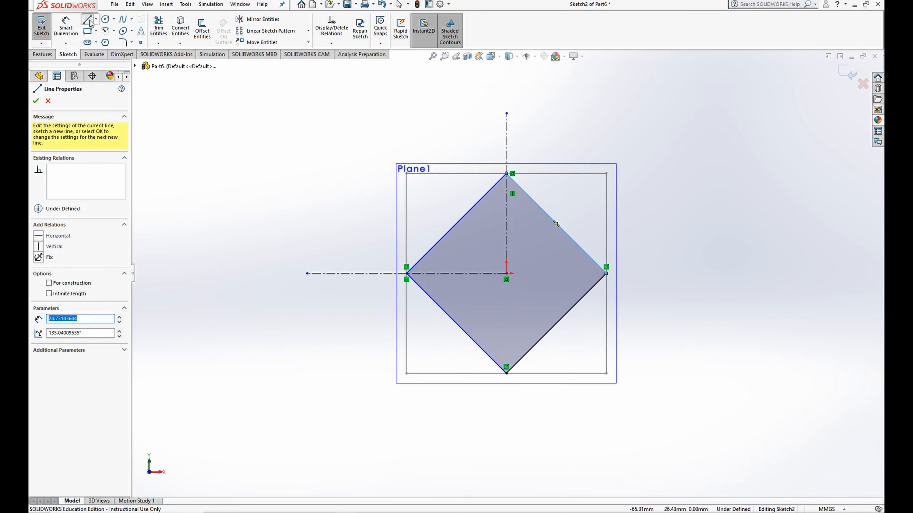
key(Escape)
Delete the relations that tie the diamond's four corners to the centerlines and the square, keeping the horizontal centerline's own relation.
click(514, 175)
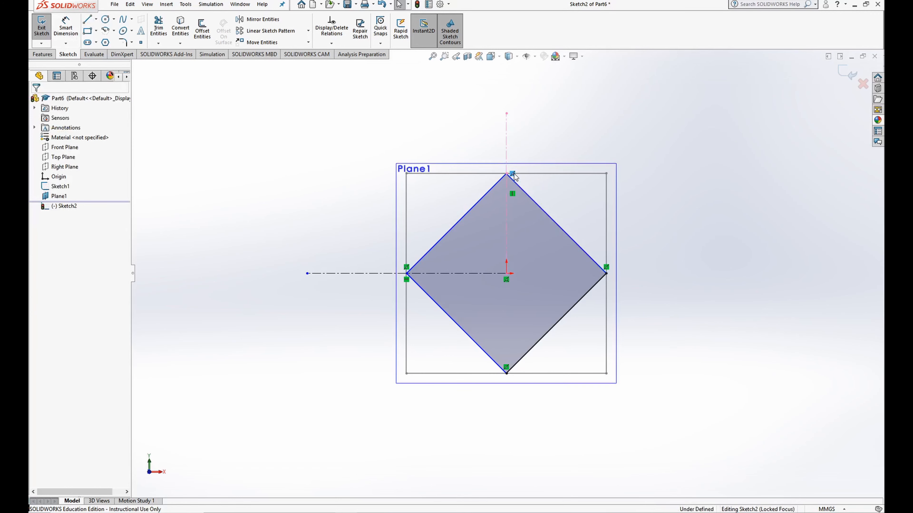
key(Escape)
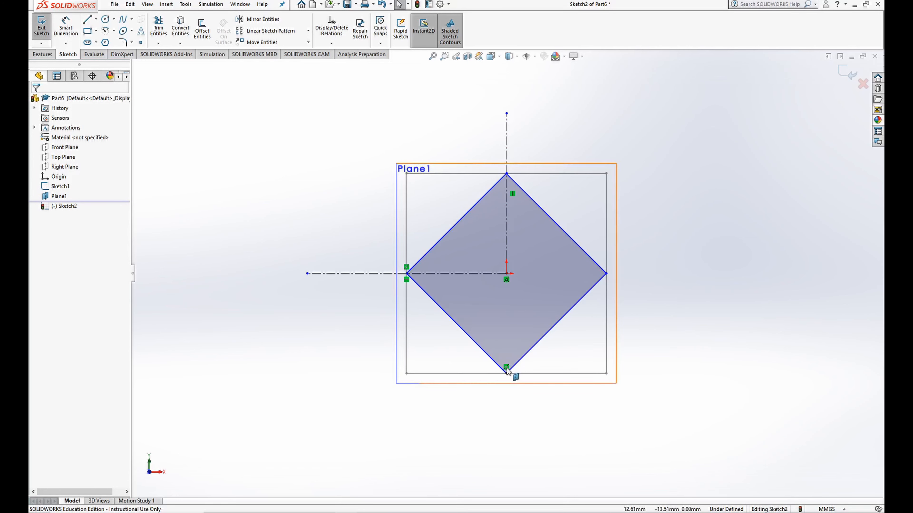
click(407, 267)
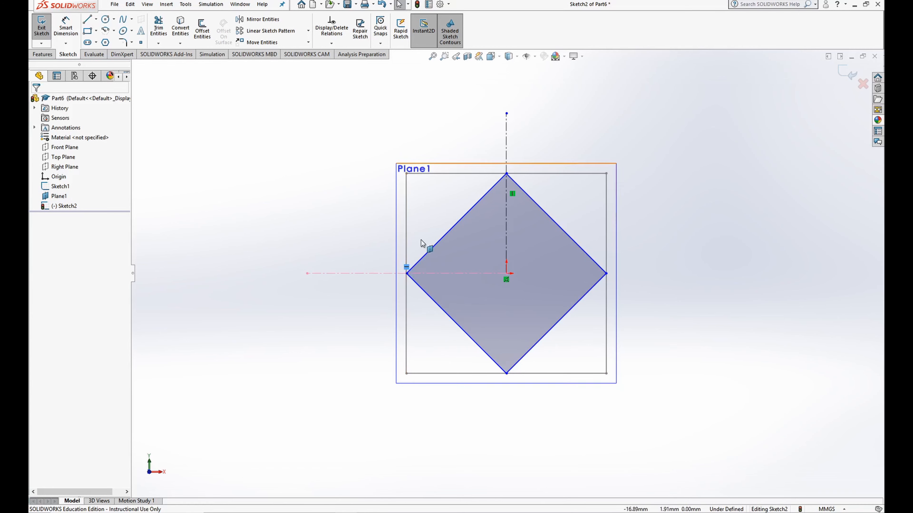
Dimension the diamond's upper-left side 17.5 mm from the origin and close the sketch.
click(66, 26)
click(506, 274)
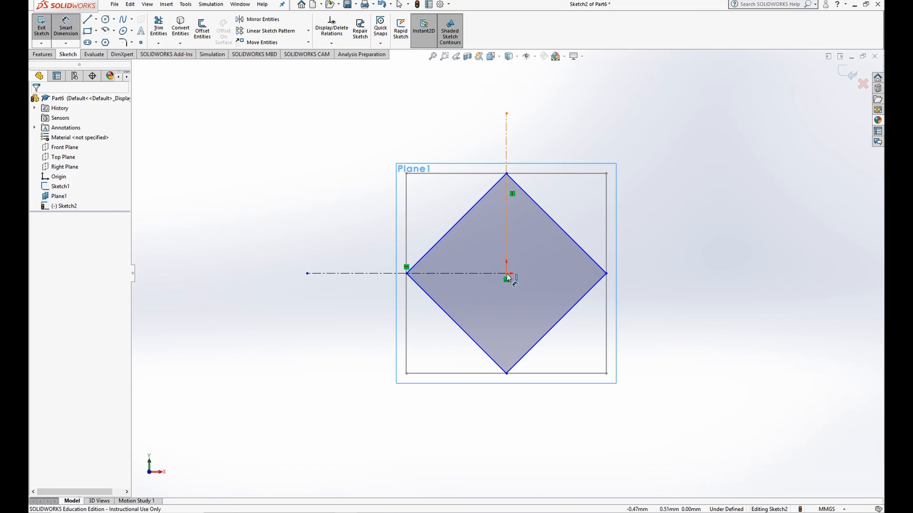
click(456, 231)
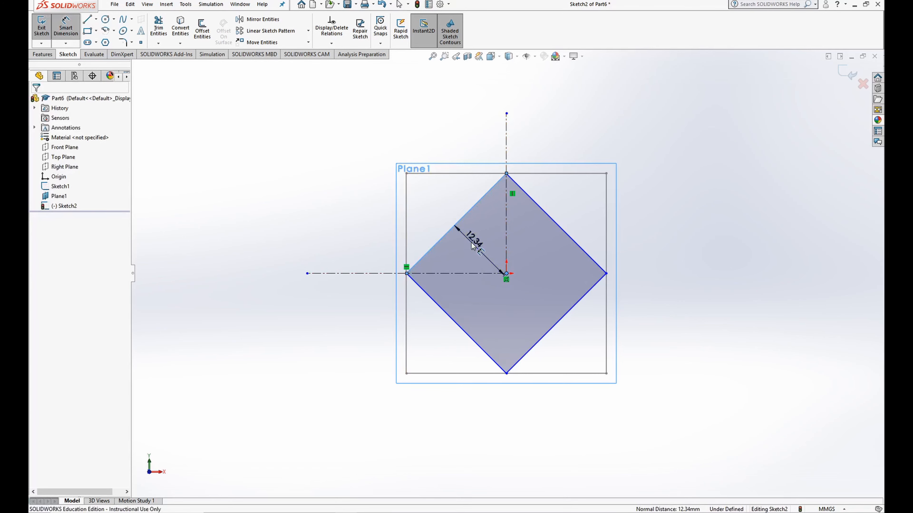
click(467, 236)
text(17.5)
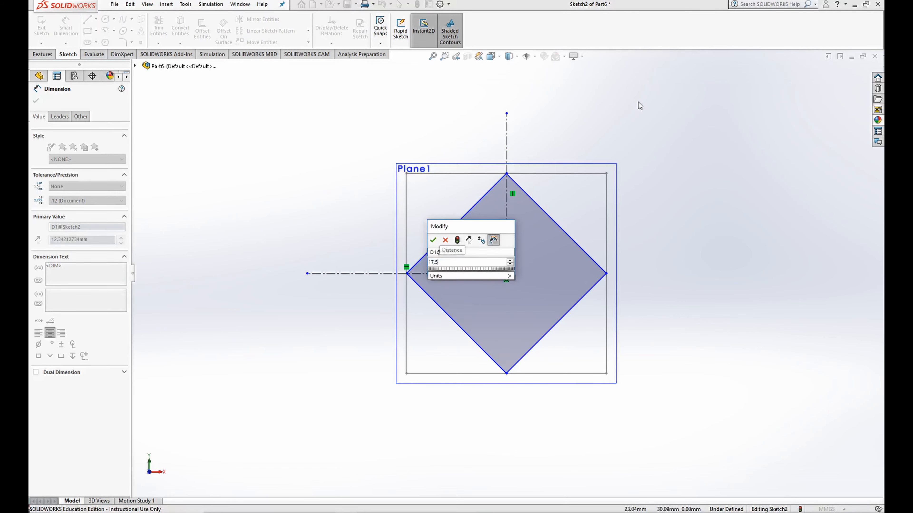
key(Return)
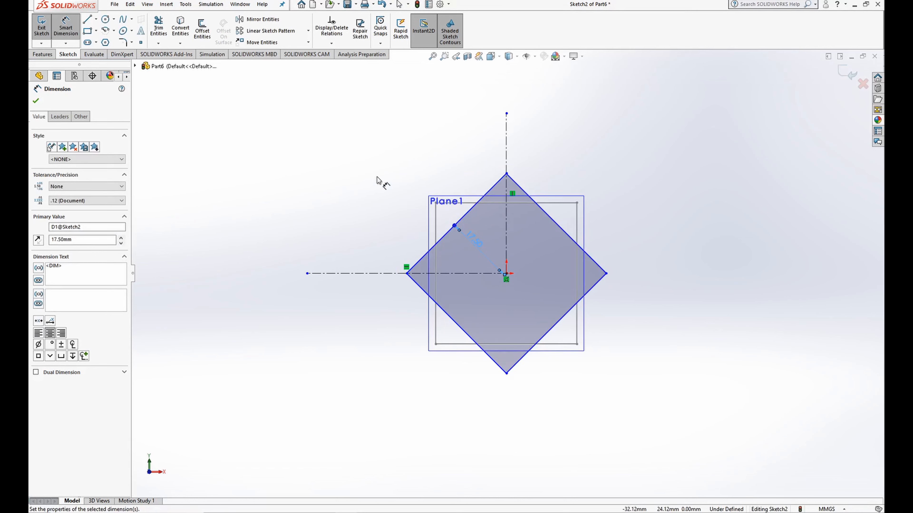
click(36, 102)
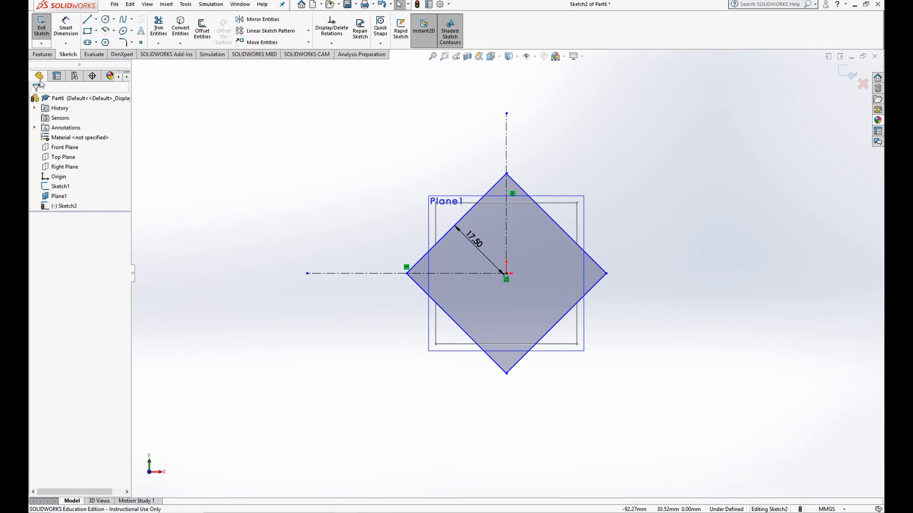
click(41, 25)
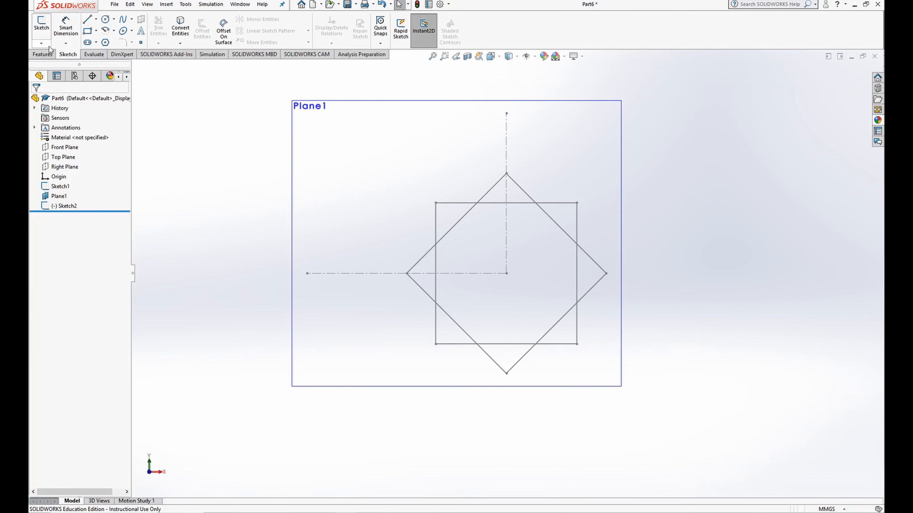
click(41, 44)
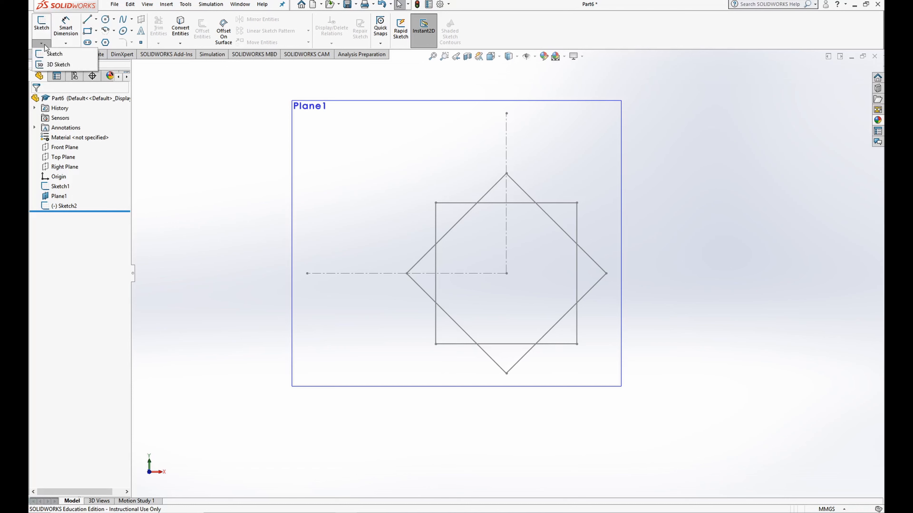
click(58, 65)
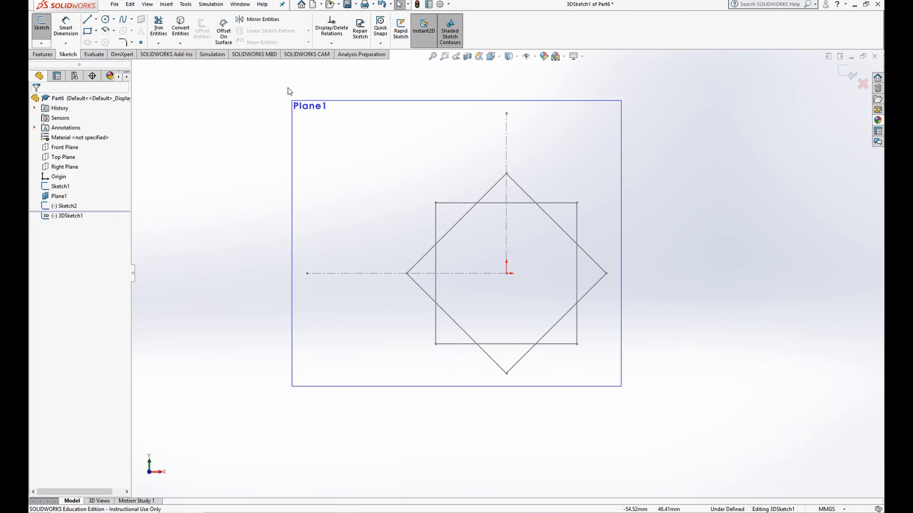
middle_drag(308, 151, 242, 144)
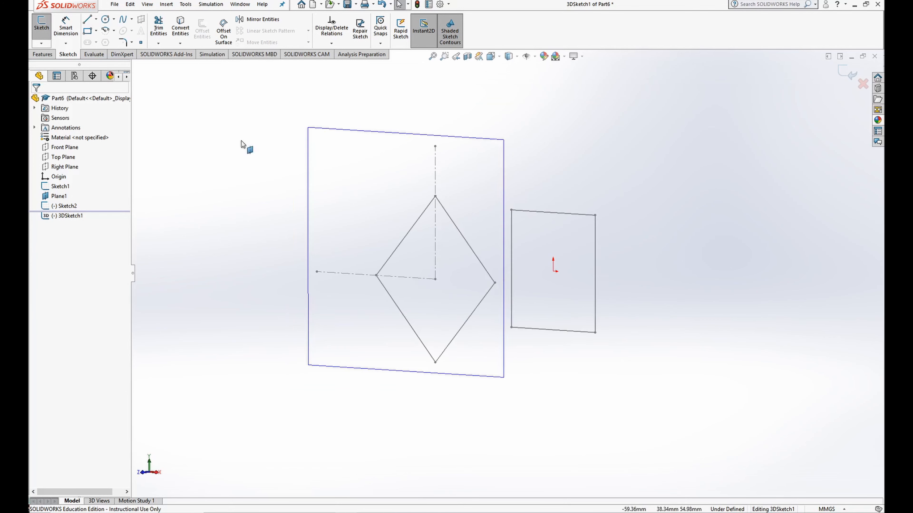
click(43, 44)
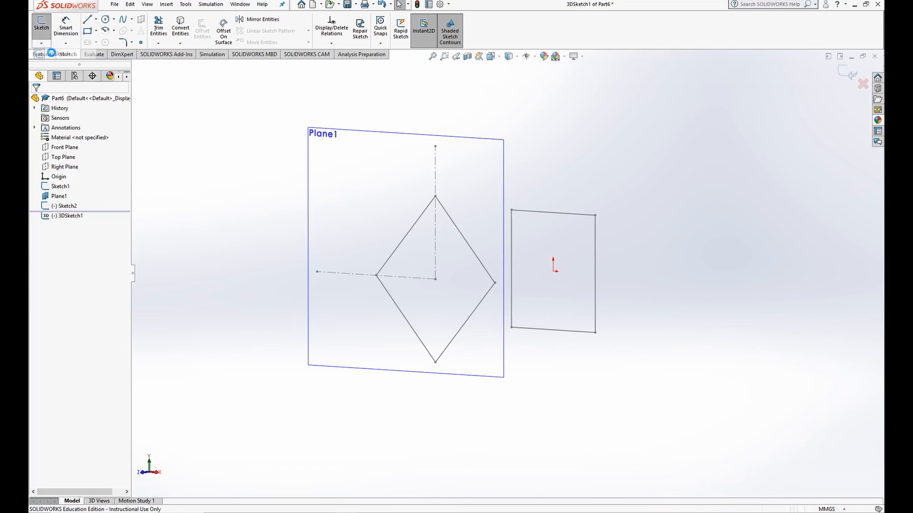
Create a 3D sketch with one line from the square's upper-right corner to the diamond's top corner and close the sketch.
click(41, 43)
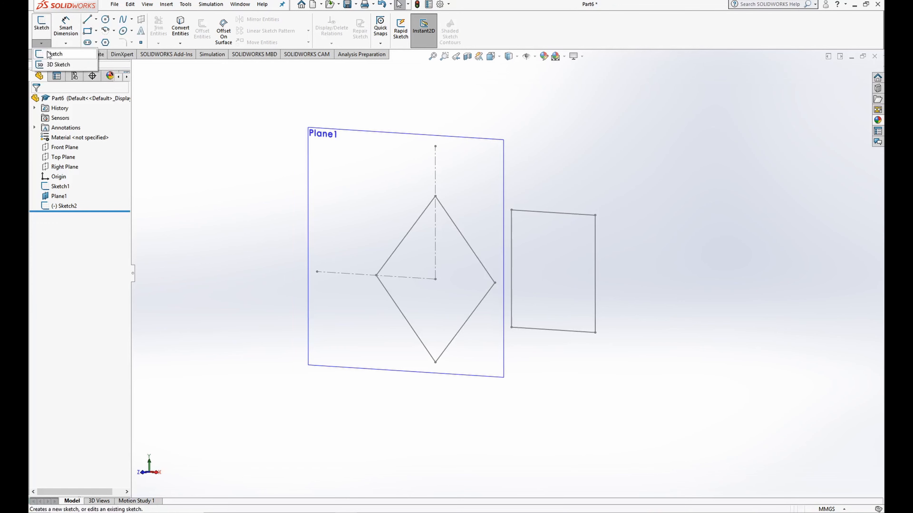
click(55, 65)
click(87, 18)
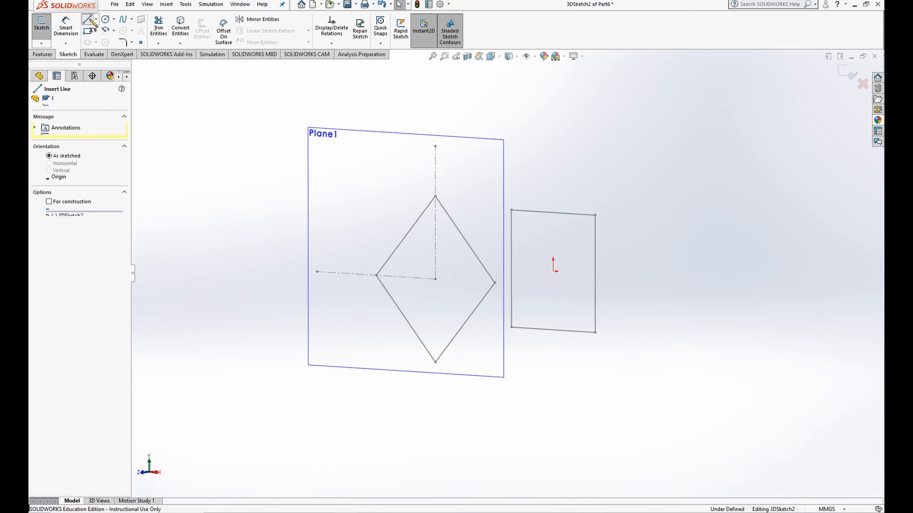
middle_drag(491, 300, 481, 291)
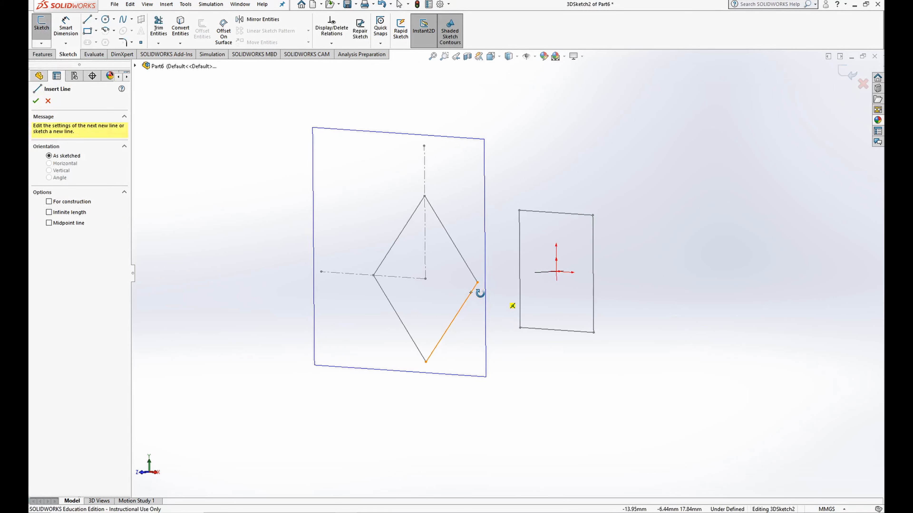
click(594, 215)
click(428, 196)
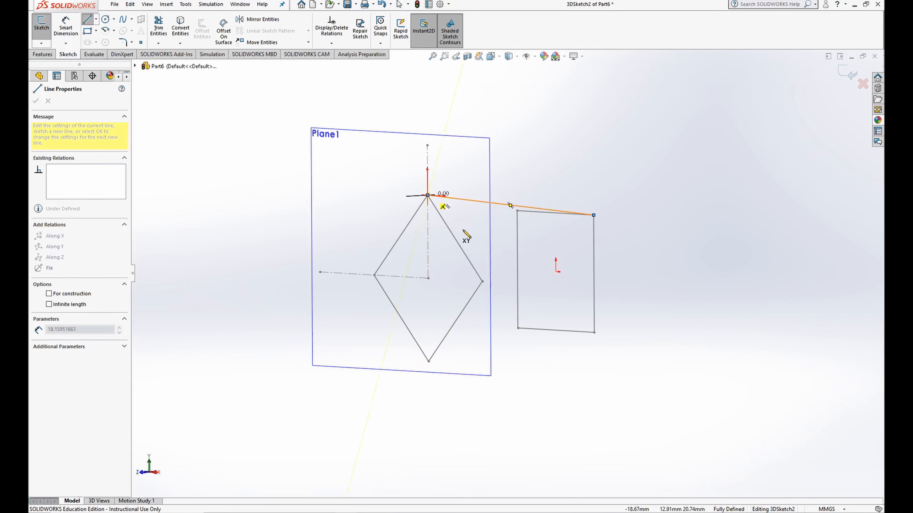
mouse_move(465, 235)
middle_down()
mouse_move(514, 261)
mouse_move(503, 363)
mouse_move(474, 191)
mouse_move(467, 252)
middle_up()
click(847, 73)
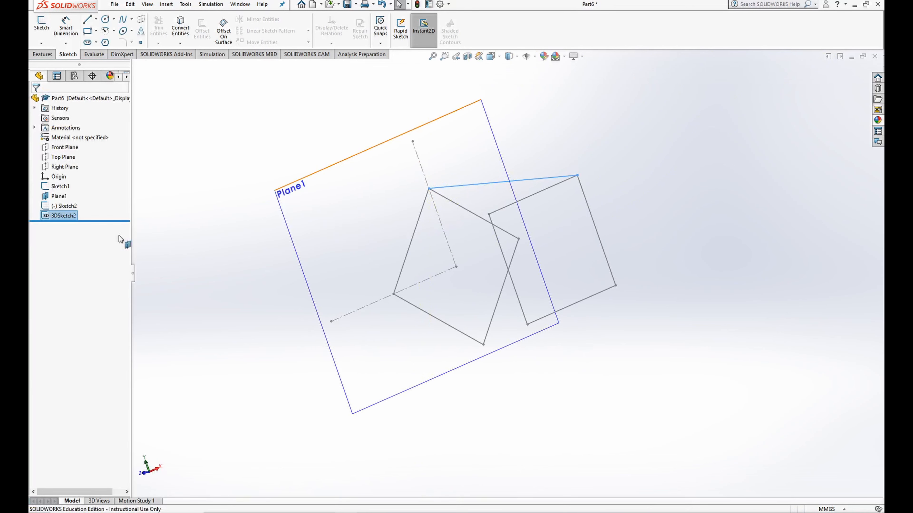
Start a Lofted Boss/Base between the square and diamond profiles with the 3D sketch line as guide curve.
double_click(64, 186)
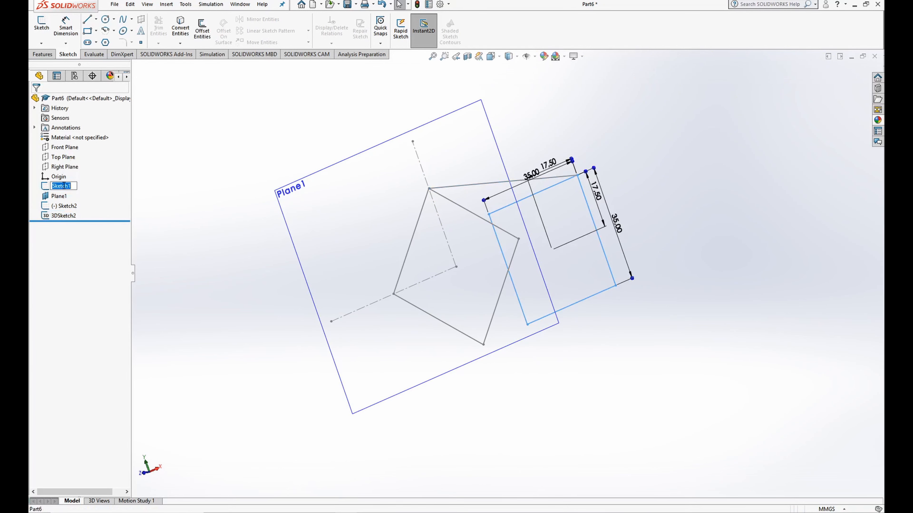
click(42, 54)
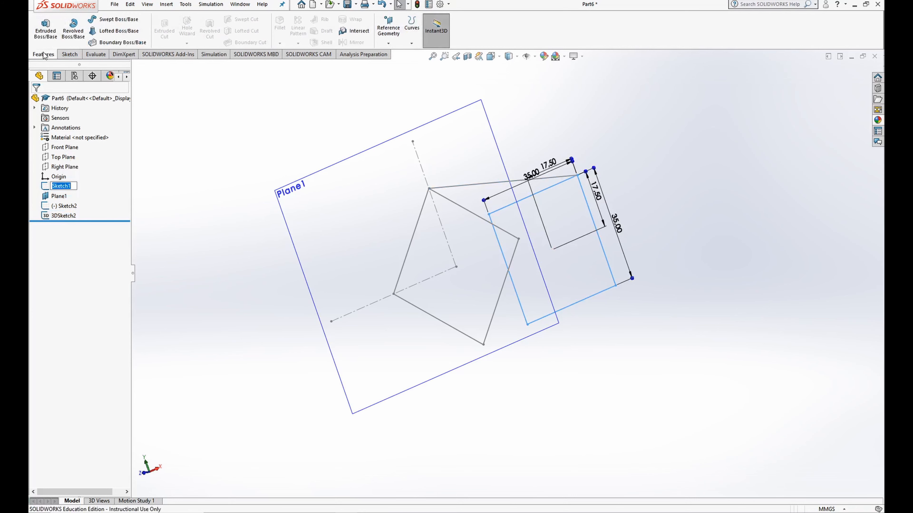
click(116, 31)
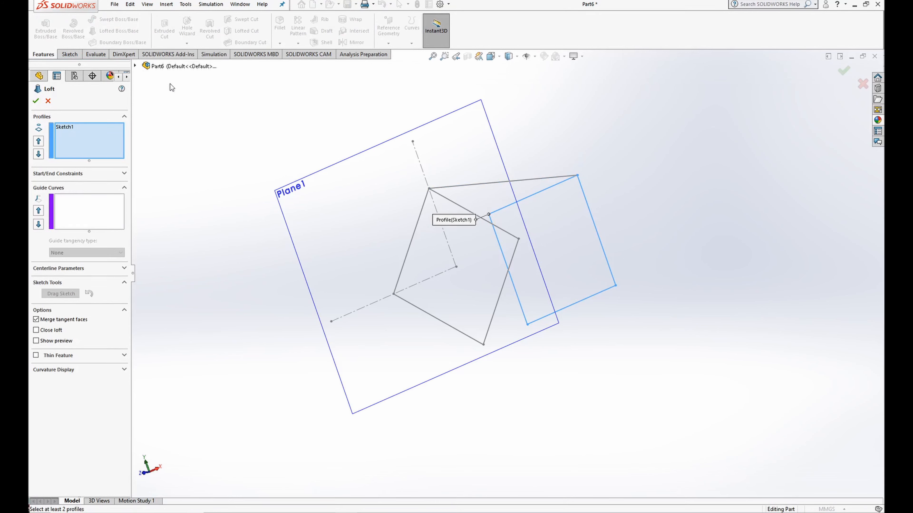
click(78, 204)
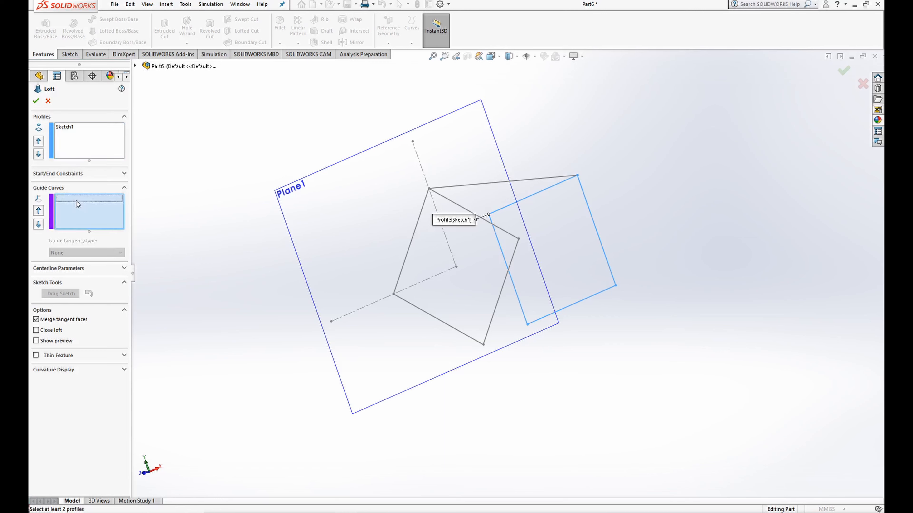
click(482, 189)
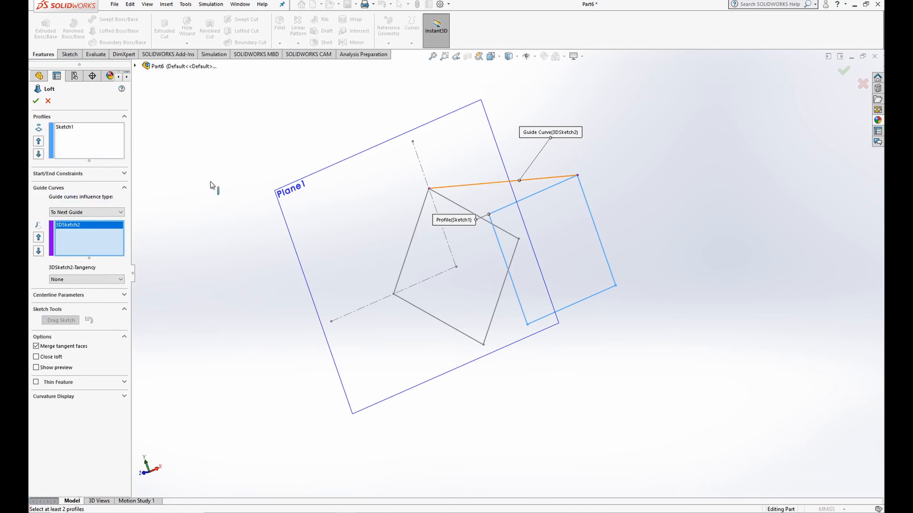
click(102, 144)
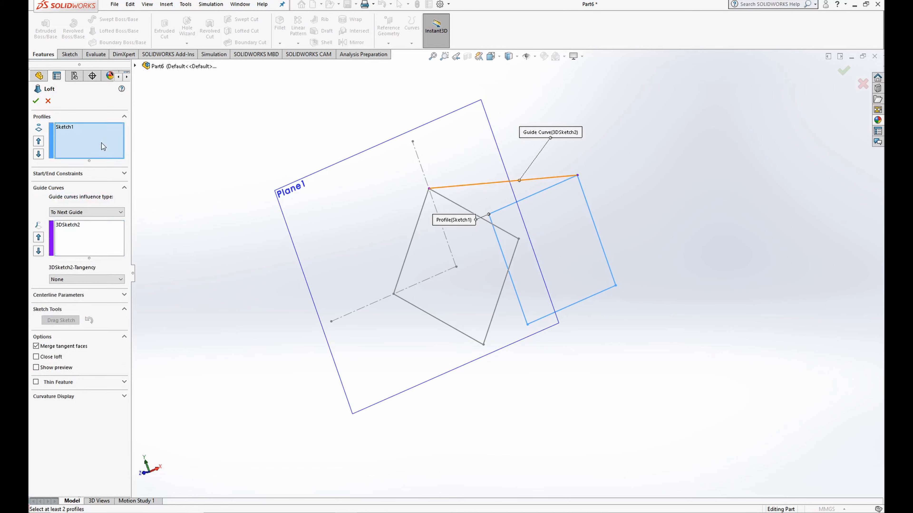
click(467, 210)
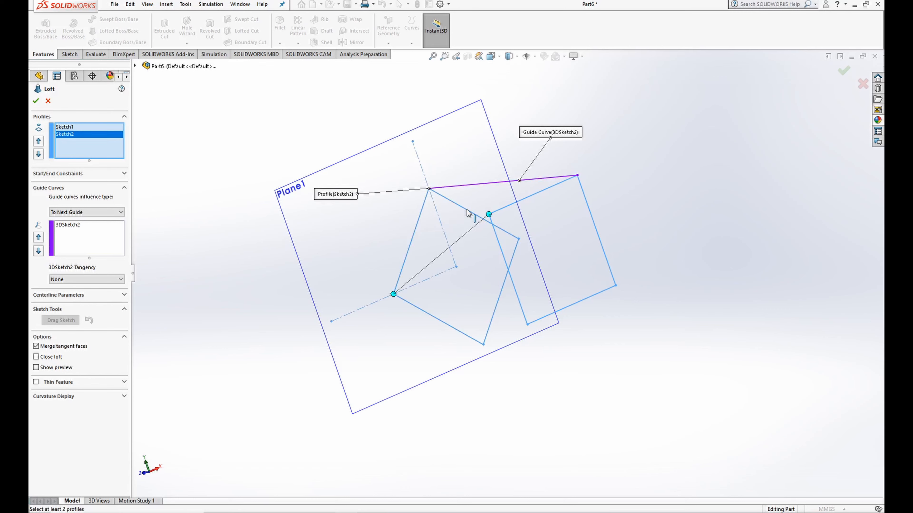
Make the loft a one-direction thin feature 2 mm thick, reverse its wall direction and create it.
click(36, 382)
drag(76, 406, 51, 407)
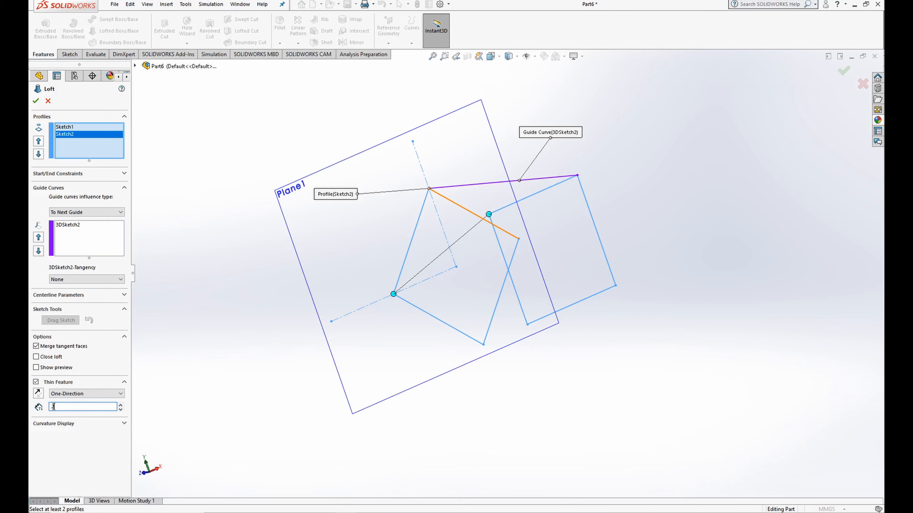
middle_drag(274, 359, 299, 336)
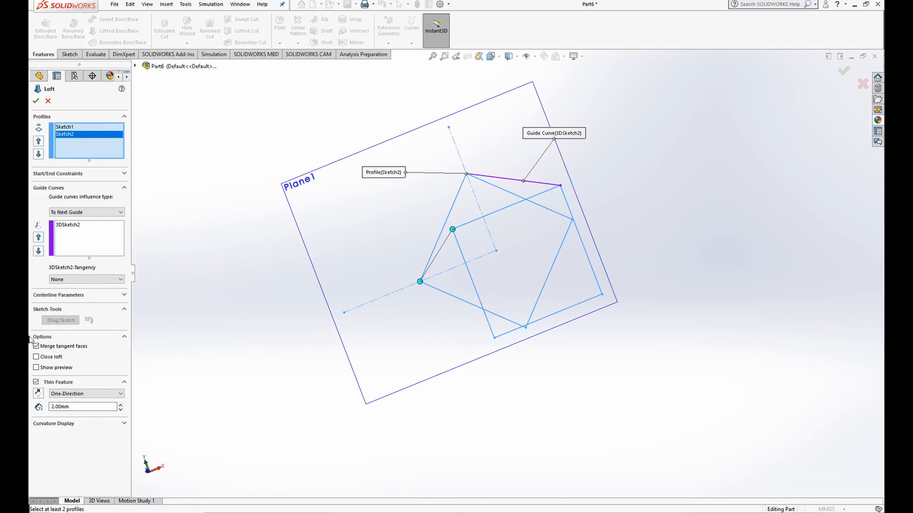
click(39, 392)
click(36, 101)
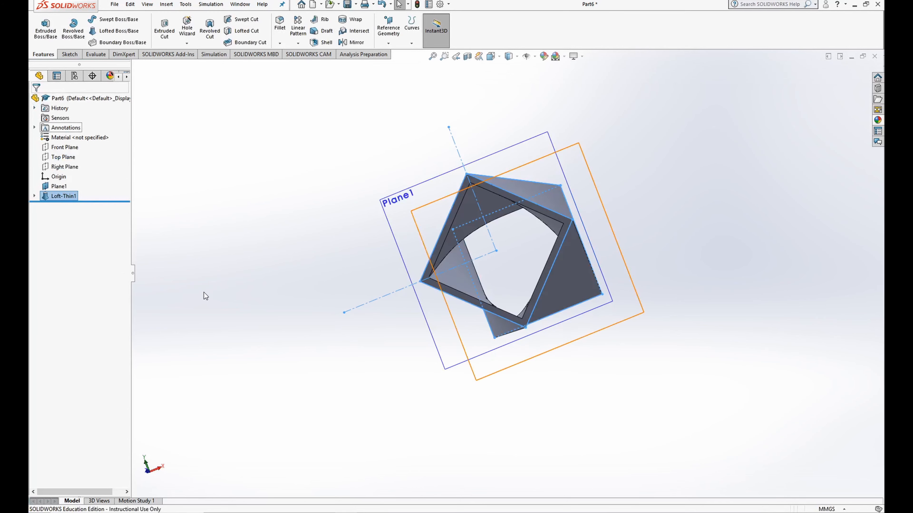
Open a sketch on the Right Plane, viewed square-on from its reverse side.
middle_drag(204, 292, 314, 222)
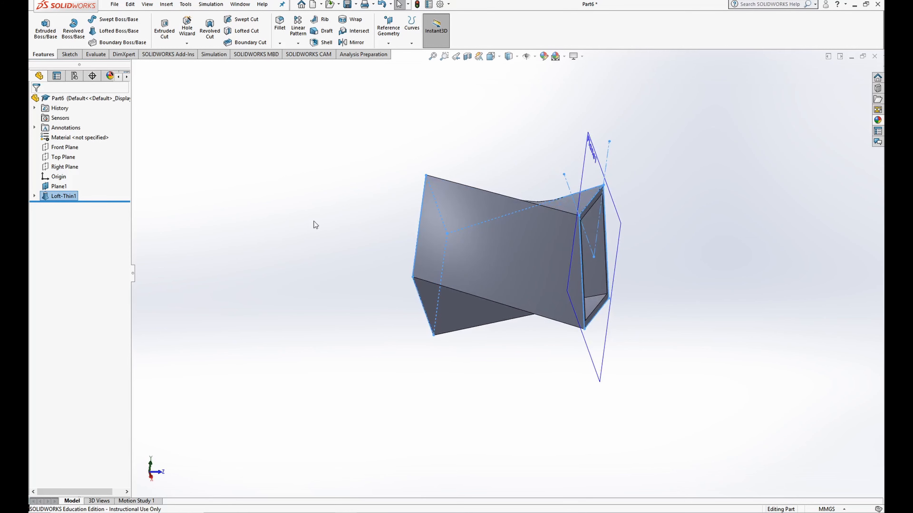
click(68, 168)
click(114, 152)
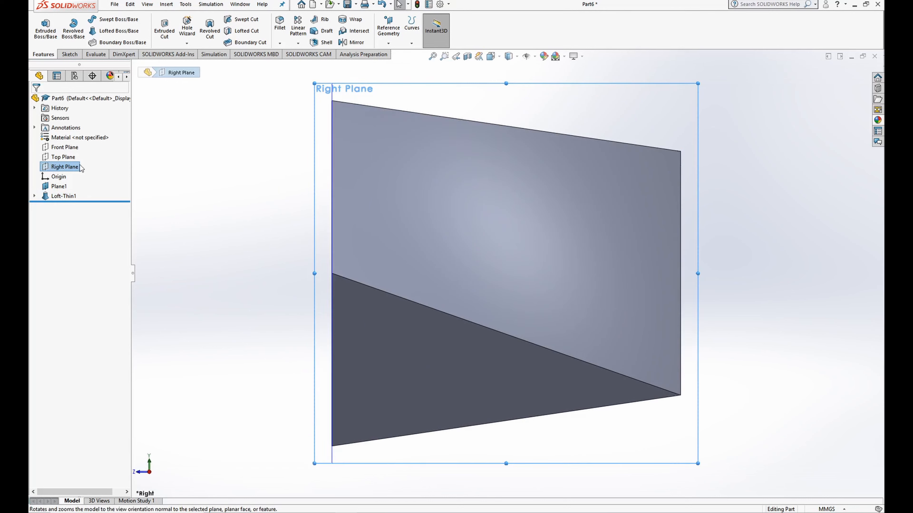
click(46, 168)
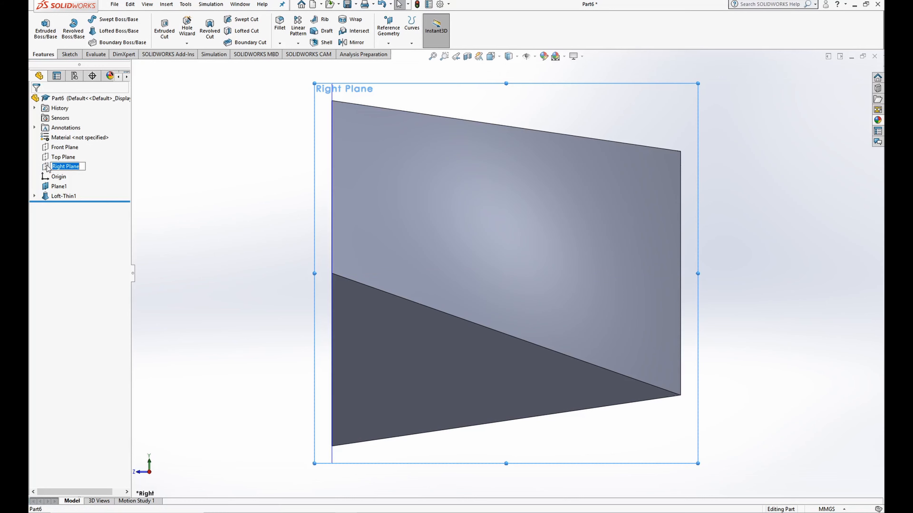
click(48, 167)
click(97, 154)
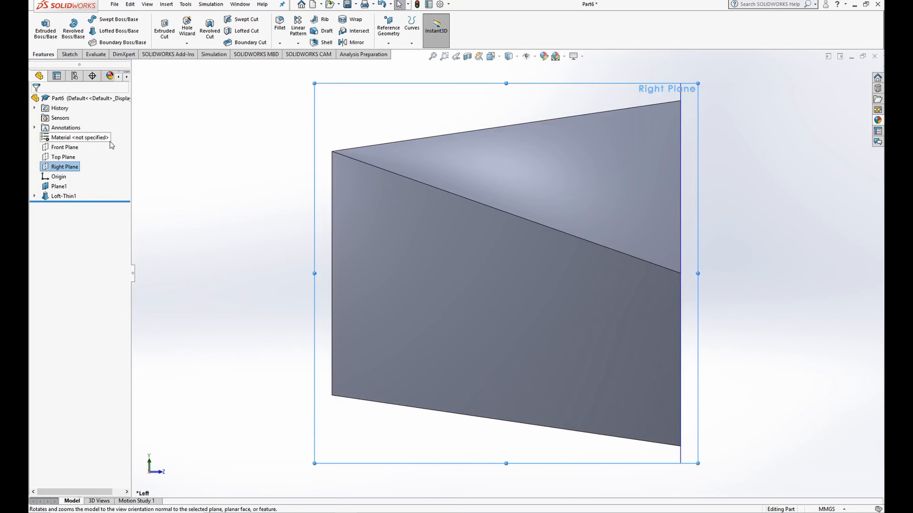
click(76, 35)
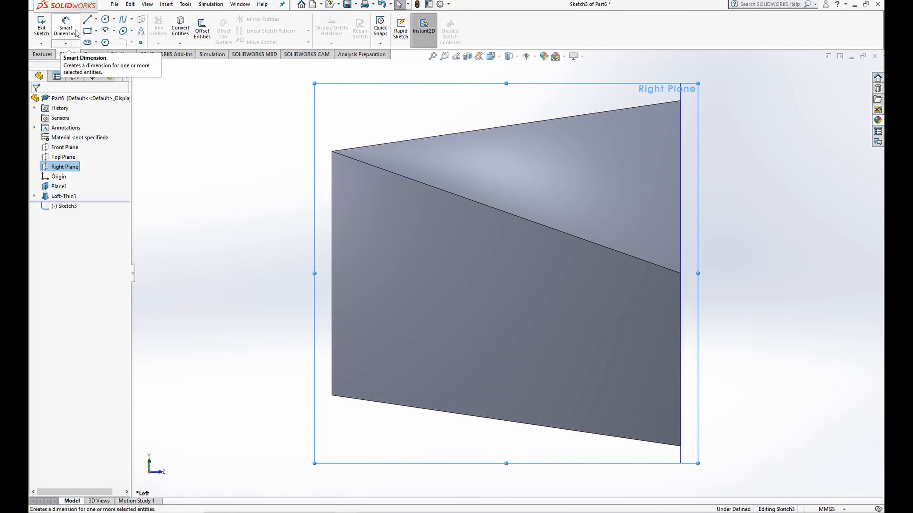
Sketch a horizontal centerline about 62.5 mm long from the origin through the loft and past its diamond end.
click(96, 19)
click(108, 41)
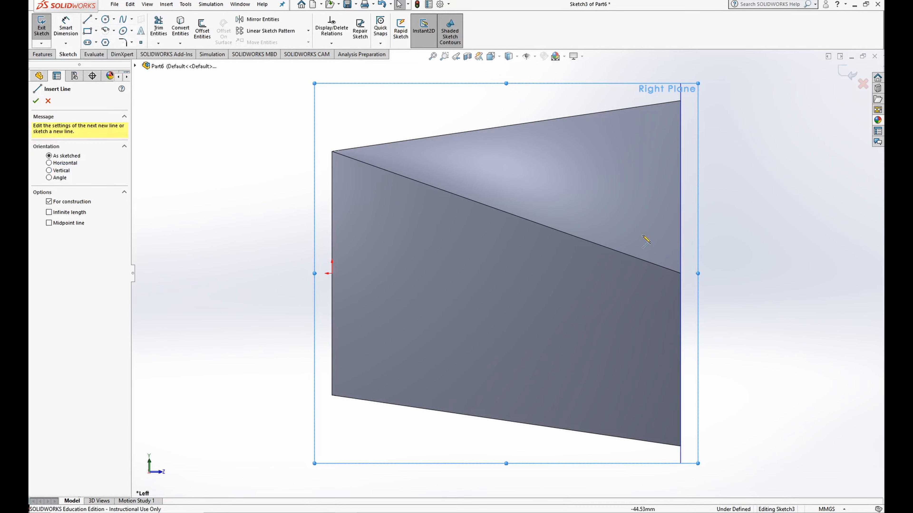
click(332, 273)
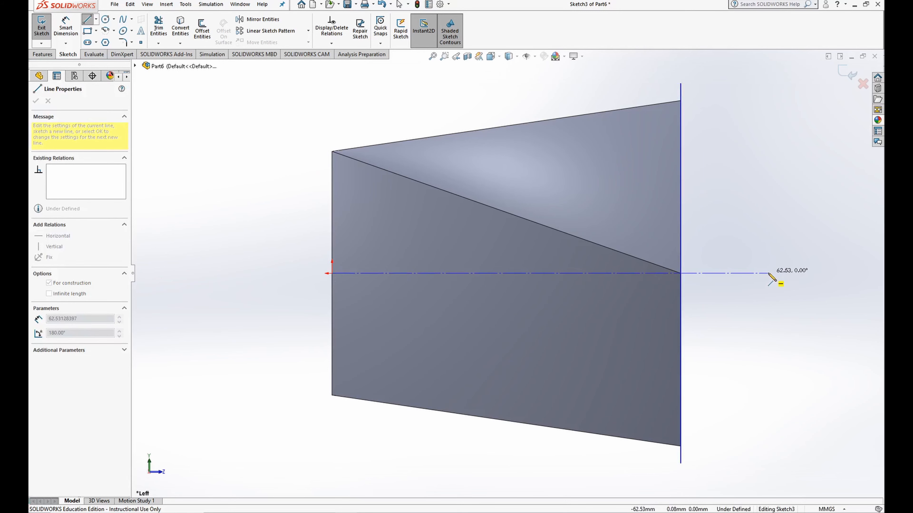
click(768, 273)
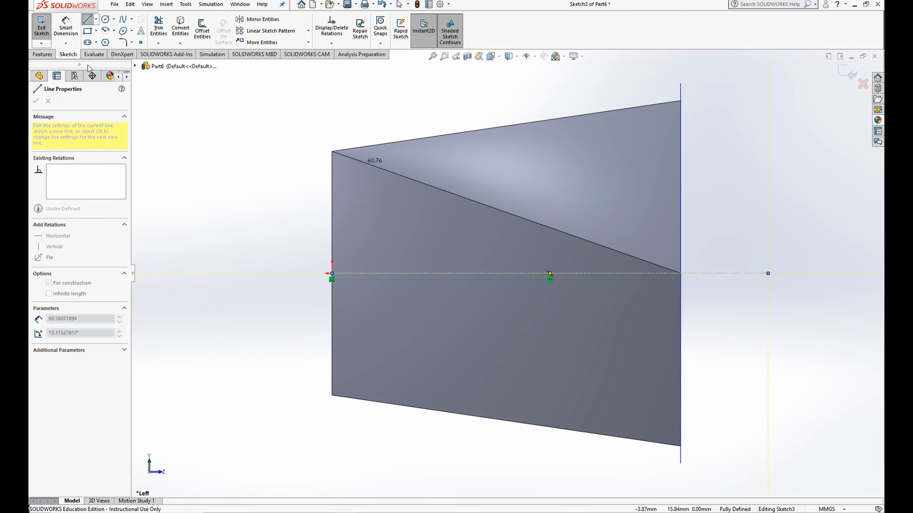
Sketch two concentric circles of about 11.9 mm and 14.3 mm radius, centered on the centerline about 39.8 mm from the origin.
click(96, 20)
click(114, 21)
click(119, 30)
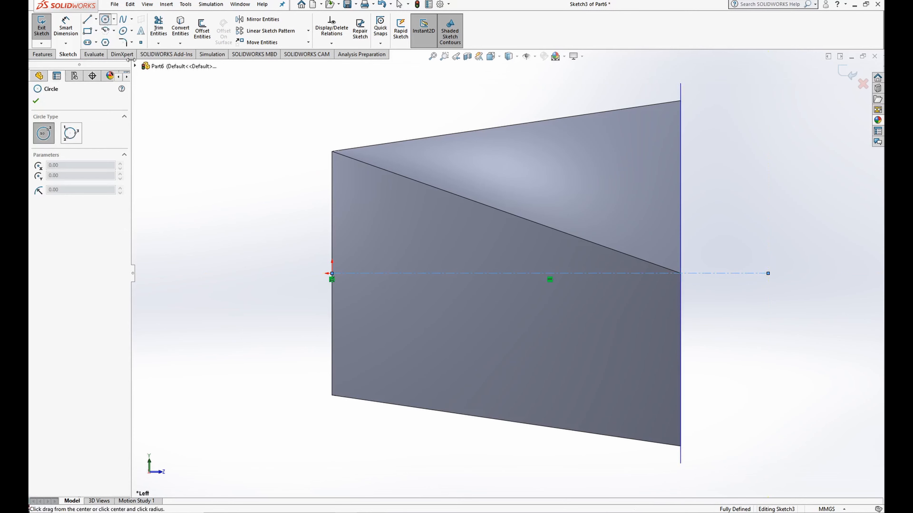
click(610, 274)
click(629, 354)
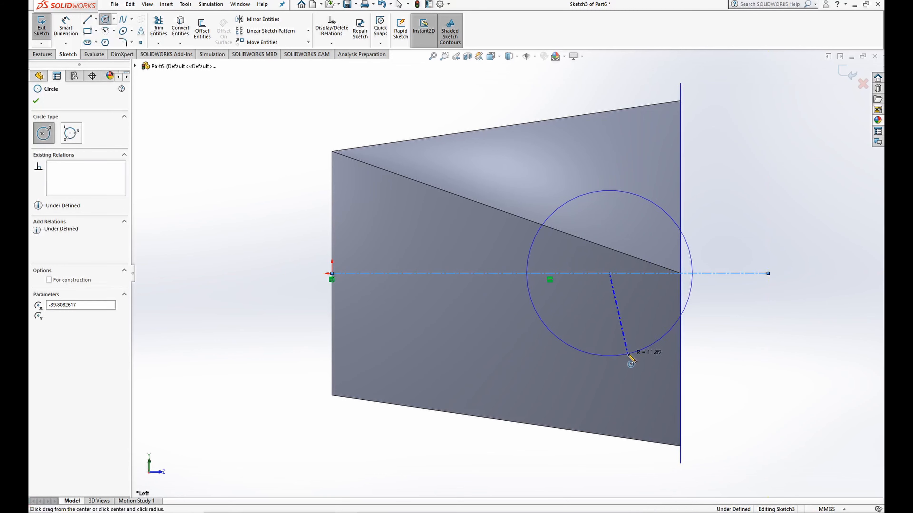
click(609, 273)
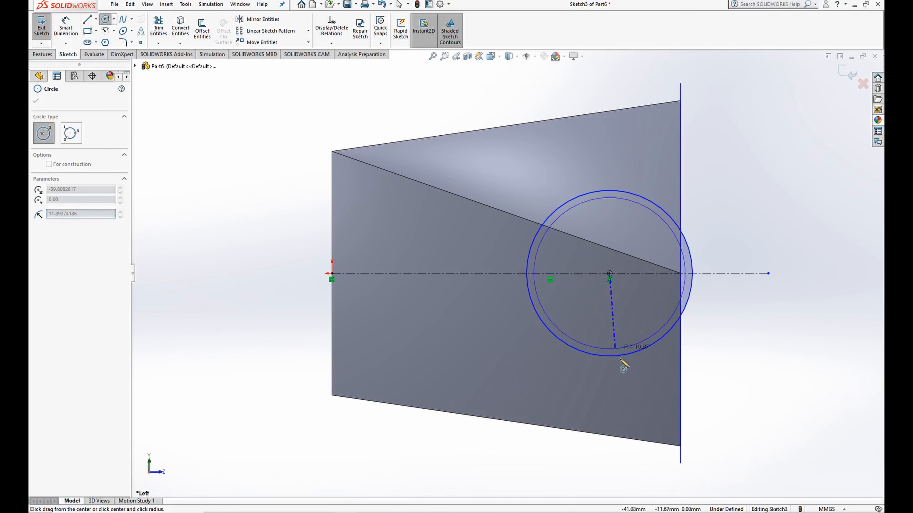
click(627, 372)
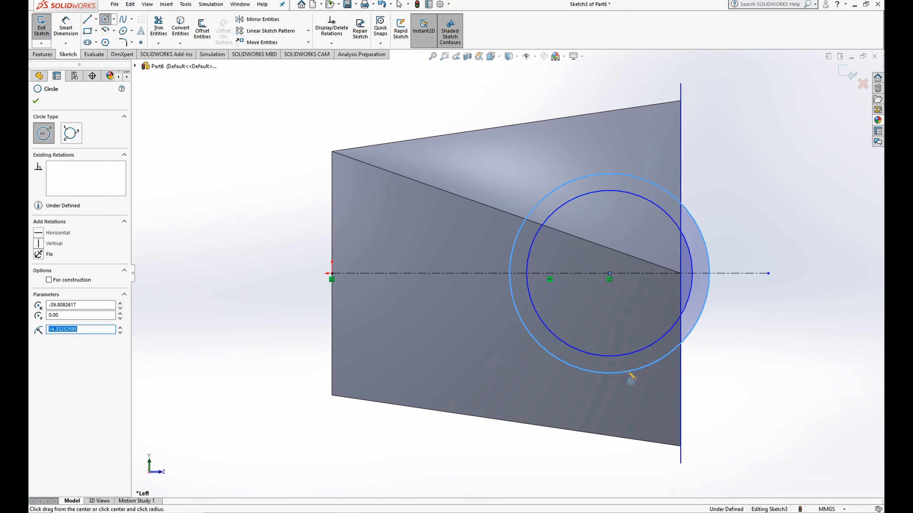
Dimension the outer circle's diameter at 43.08 mm.
click(63, 28)
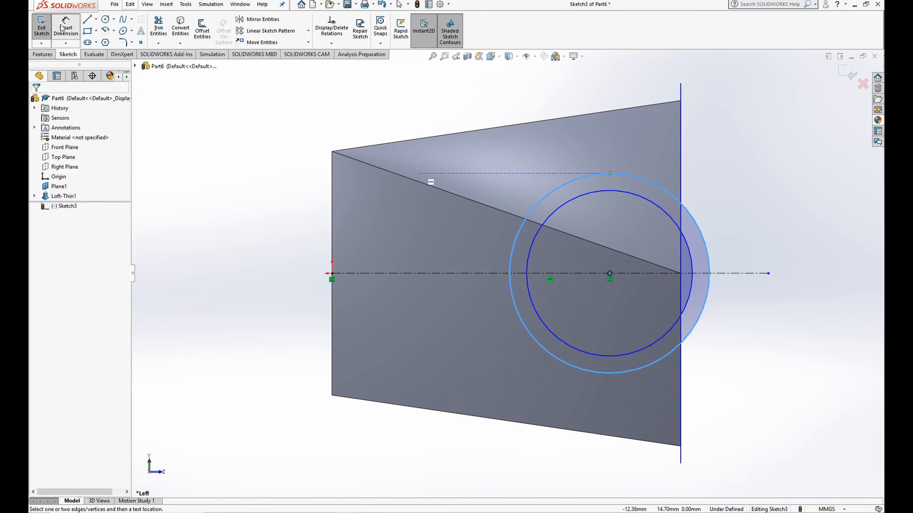
click(608, 176)
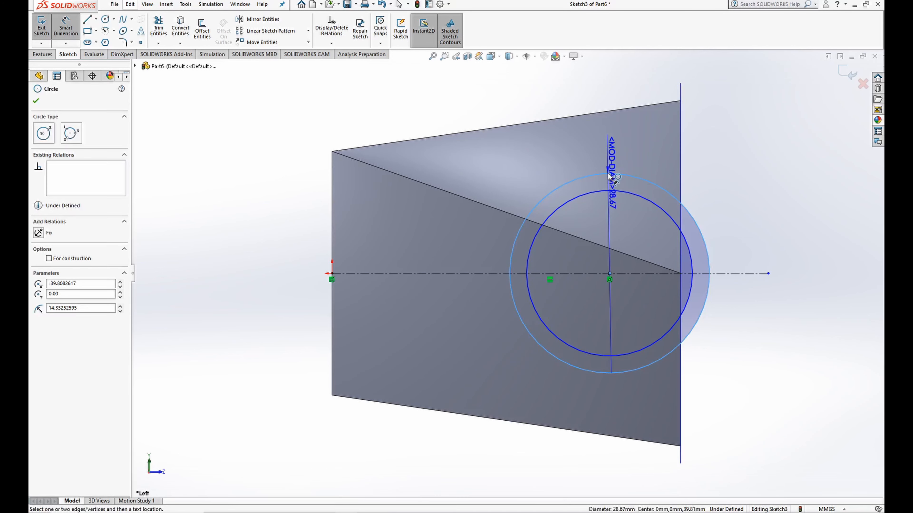
click(609, 73)
text(43,0)
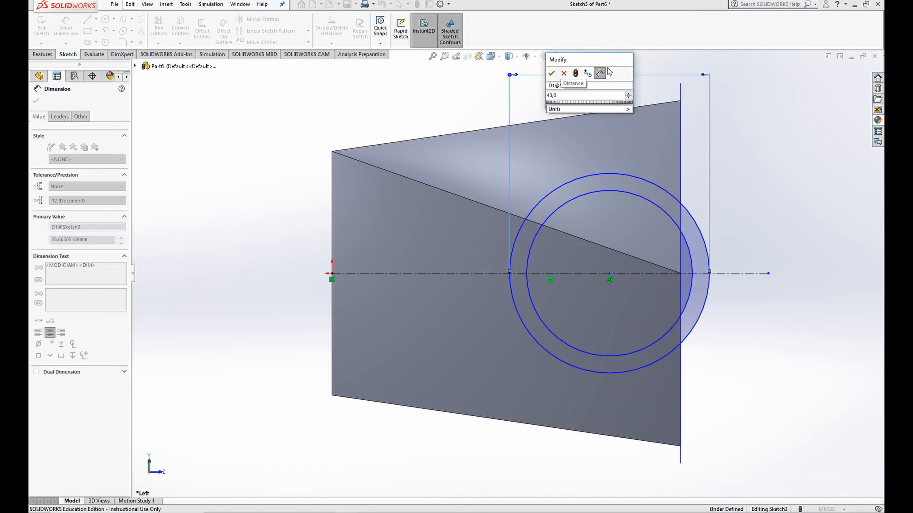
text(8)
key(Return)
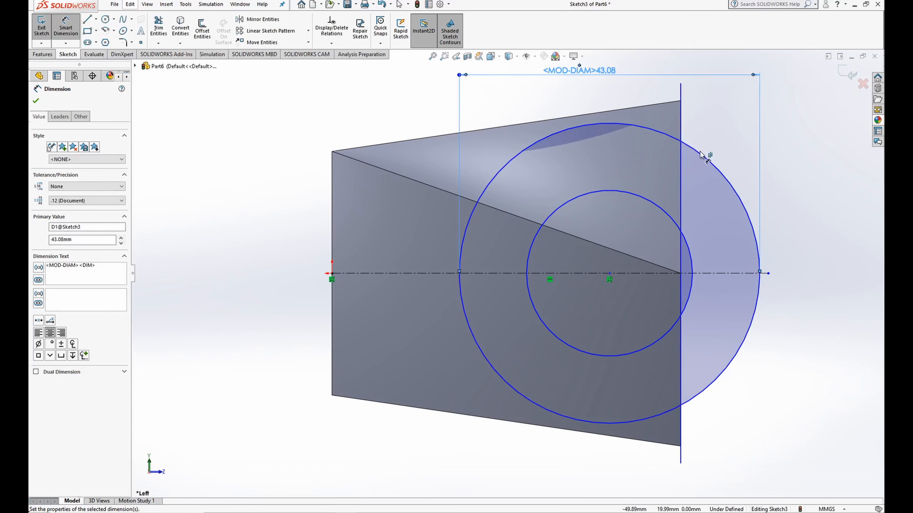
Dimension the inner circle's diameter at 39.08 mm.
click(592, 194)
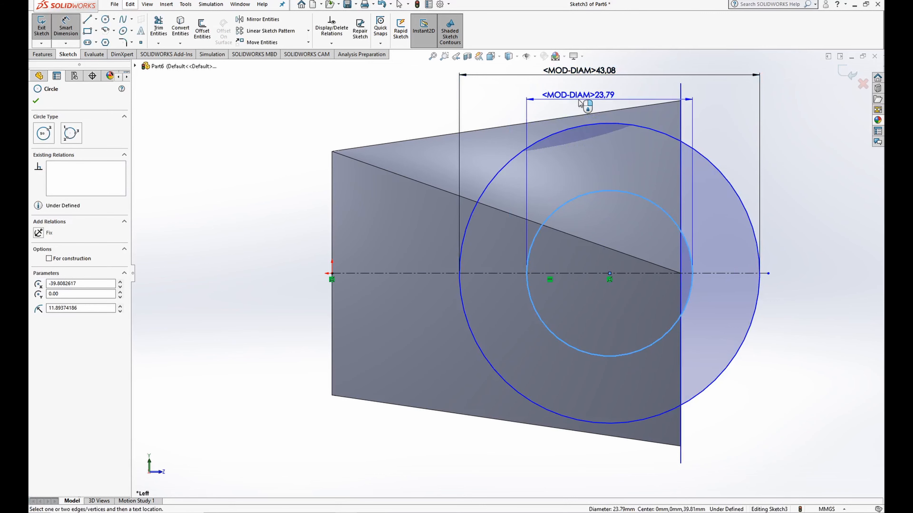
click(580, 100)
text(,08)
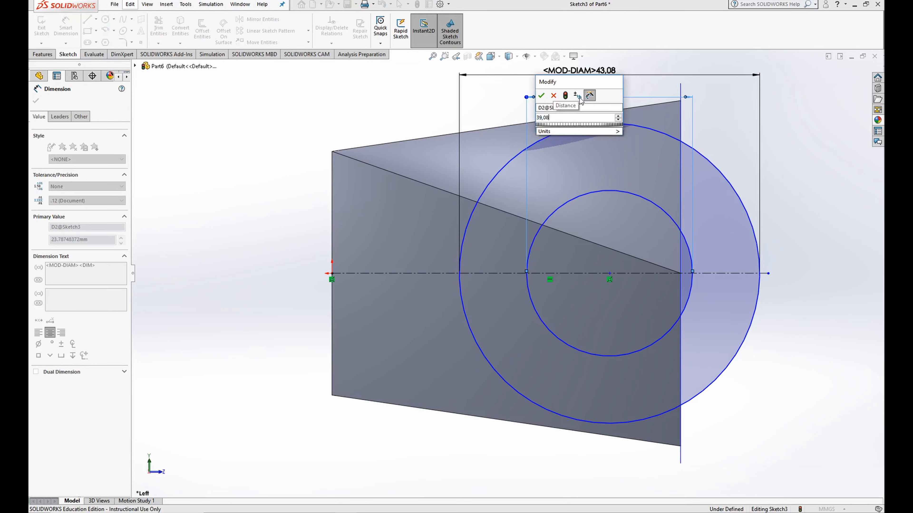
key(Return)
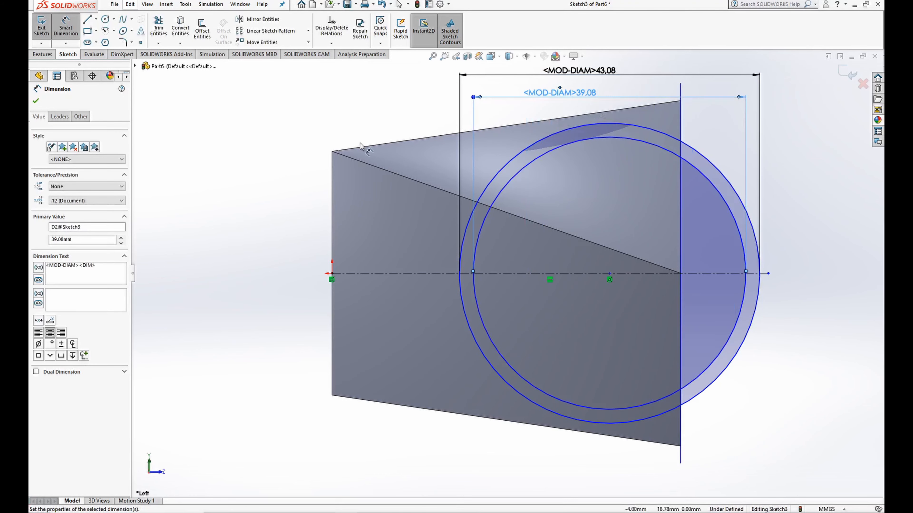
Sketch a vertical line about 43.7 mm long upward from the centerline at the loft's diamond end.
click(87, 19)
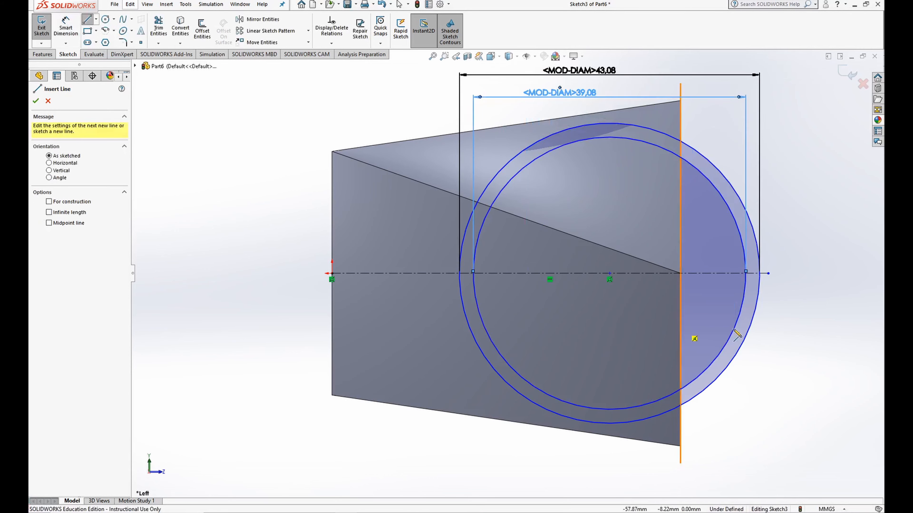
click(681, 274)
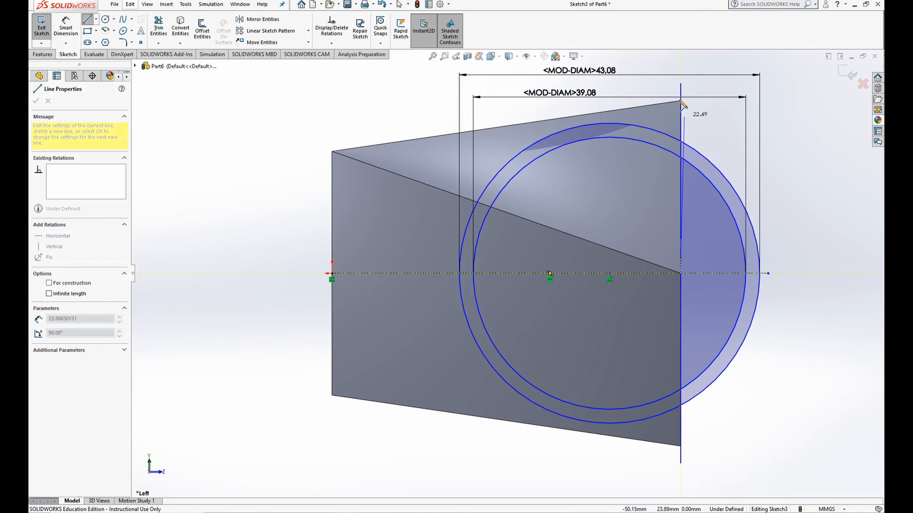
key(z)
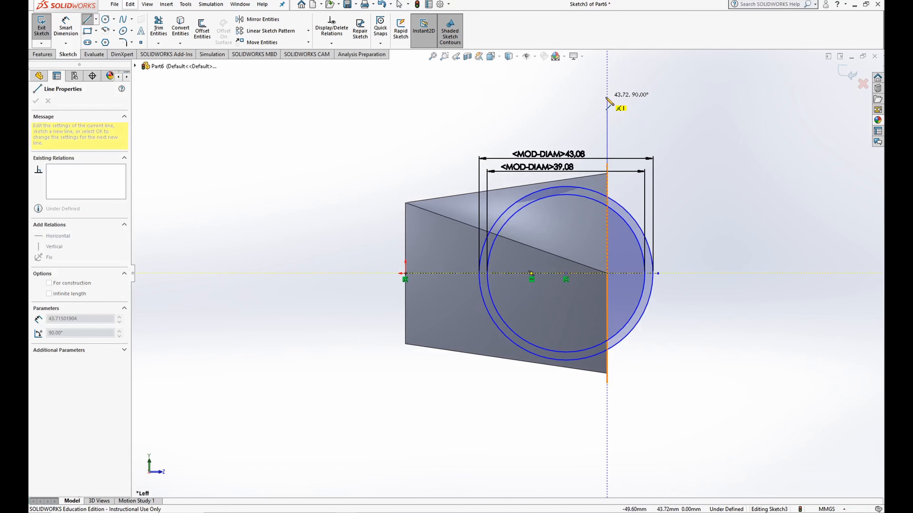
click(607, 98)
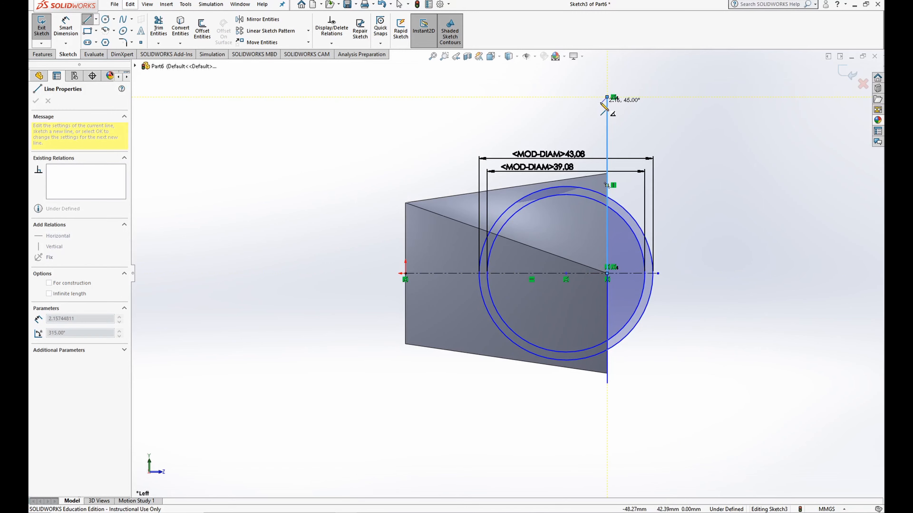
Dimension the distance from the circles' center to the vertical line's lower endpoint at 12.4 mm.
click(58, 29)
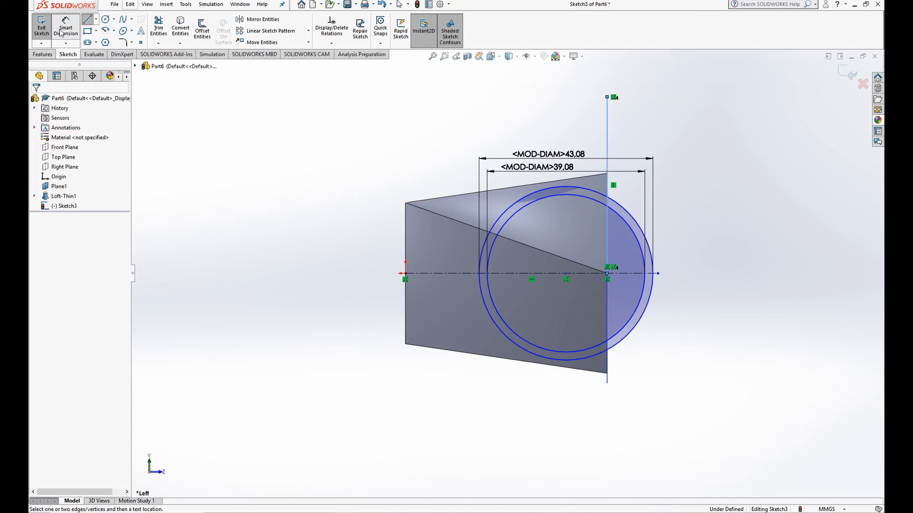
click(566, 274)
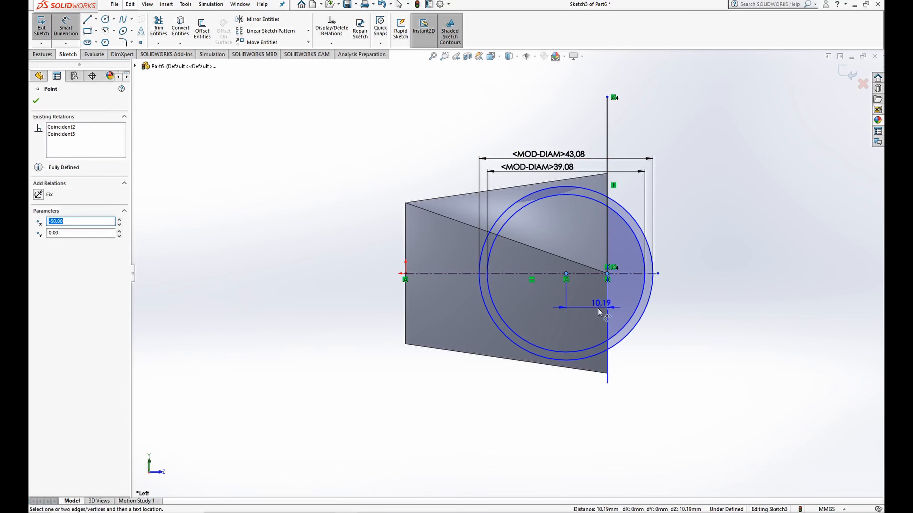
click(595, 308)
text(12,4)
key(Return)
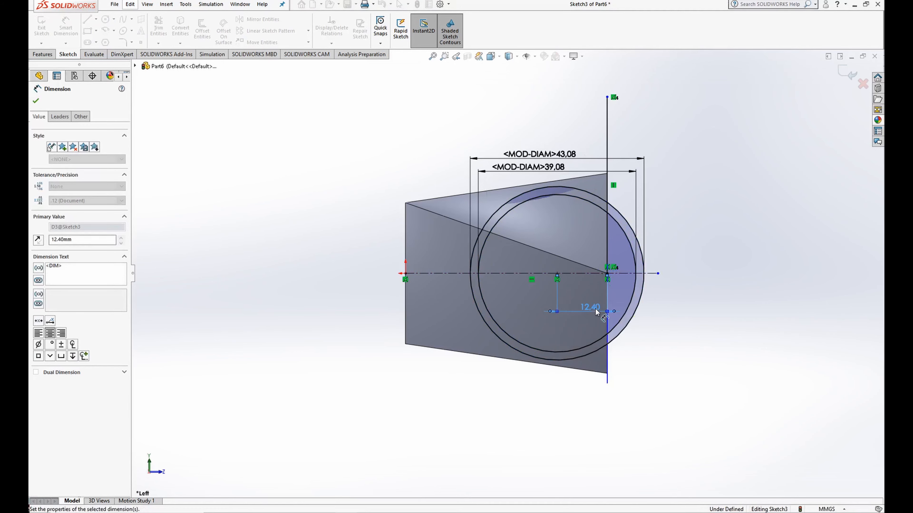
Sketch two slanted lines to the vertical line: one about 19.6 mm long tangent to the outer circle, one about 18.5 mm from the inner circle.
scroll(575, 208, down, 3)
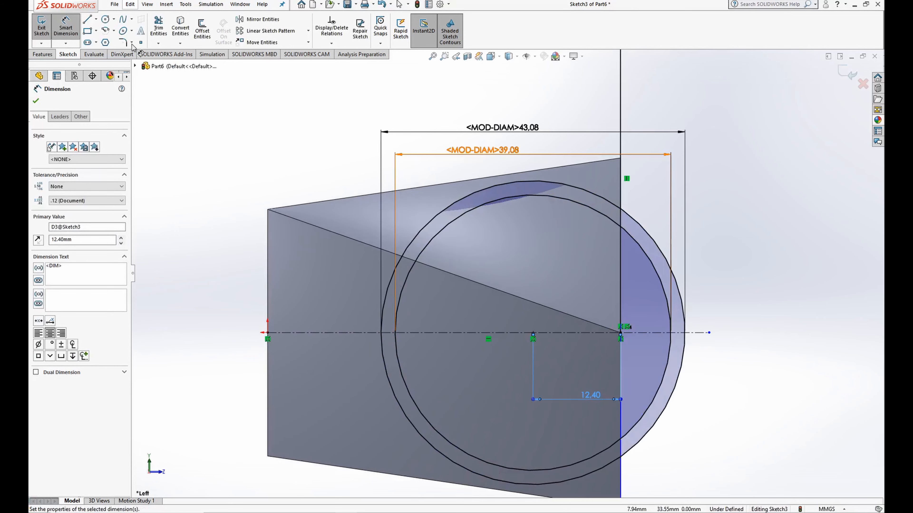
click(88, 20)
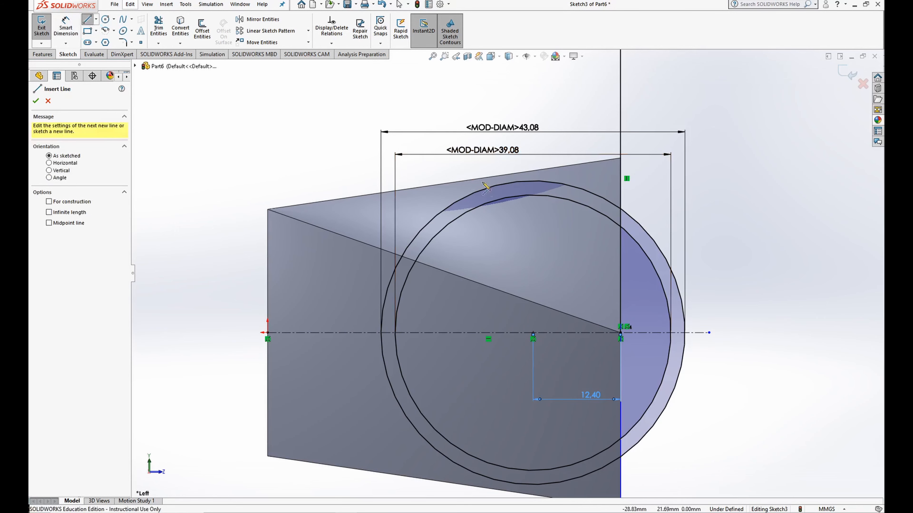
click(518, 181)
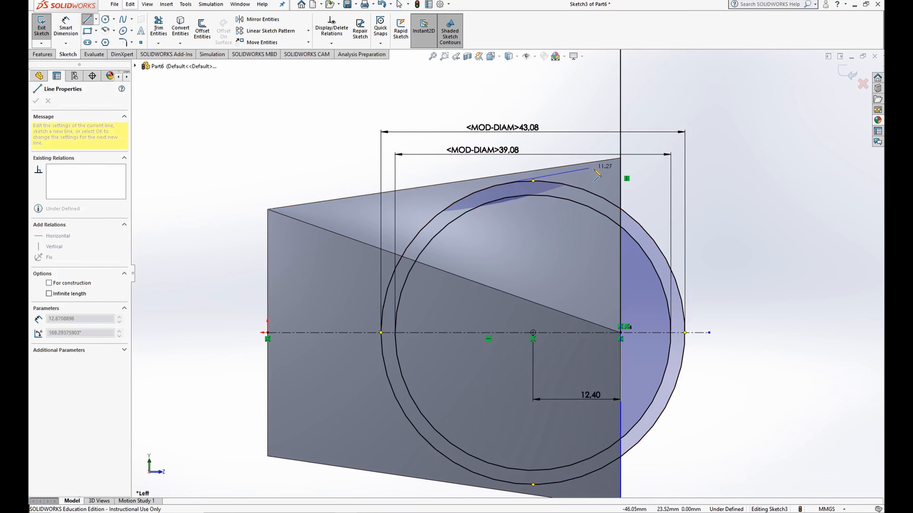
click(620, 148)
right_click(623, 151)
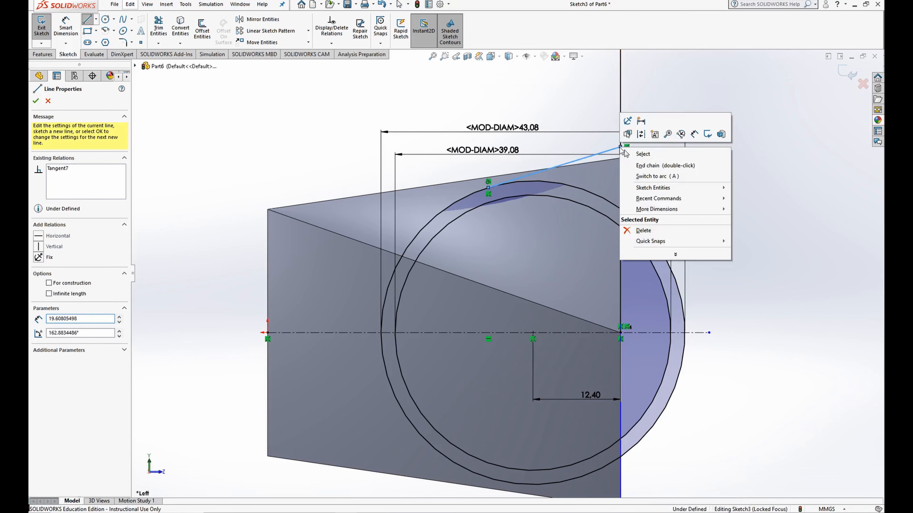
click(647, 164)
click(495, 203)
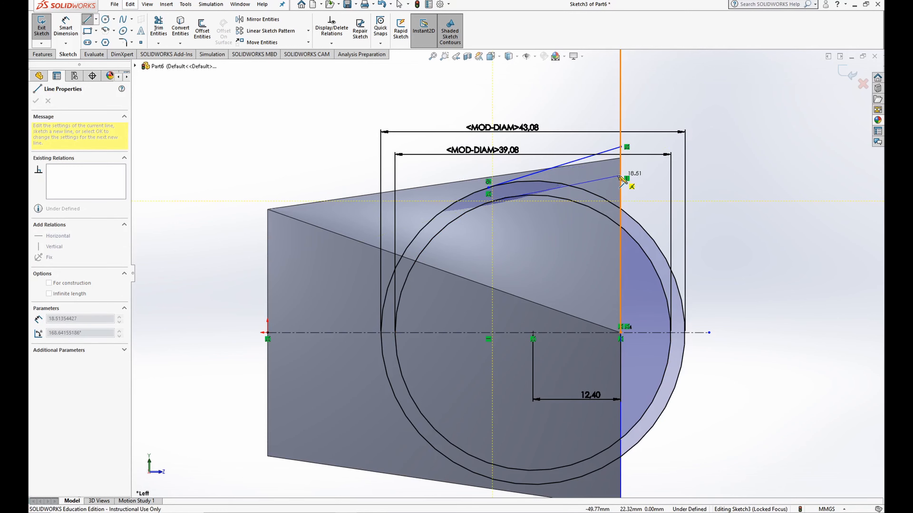
click(618, 174)
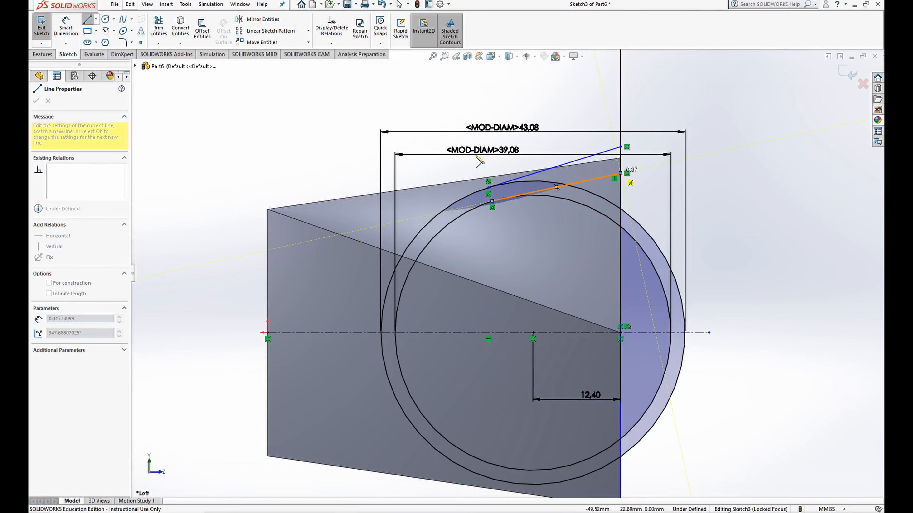
Dimension the inner slanted line's end on the vertical line at 21.5 mm above the centerline.
click(67, 30)
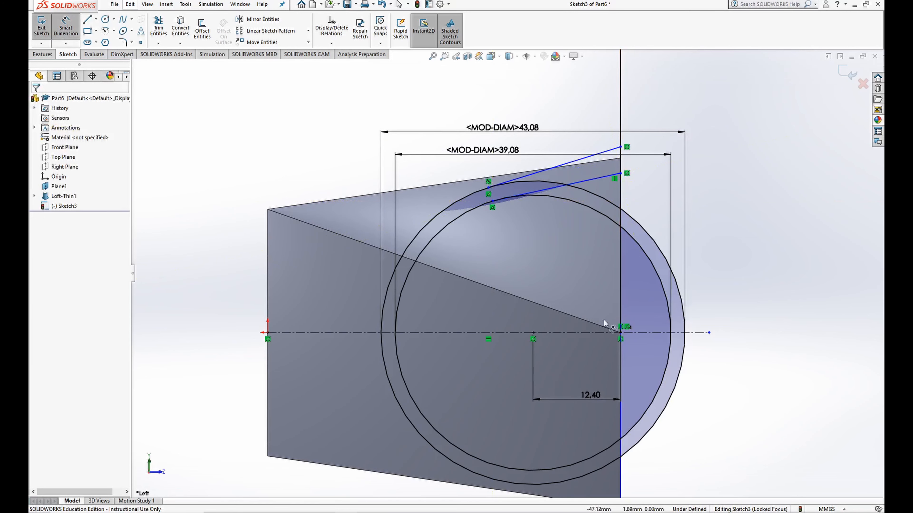
click(620, 173)
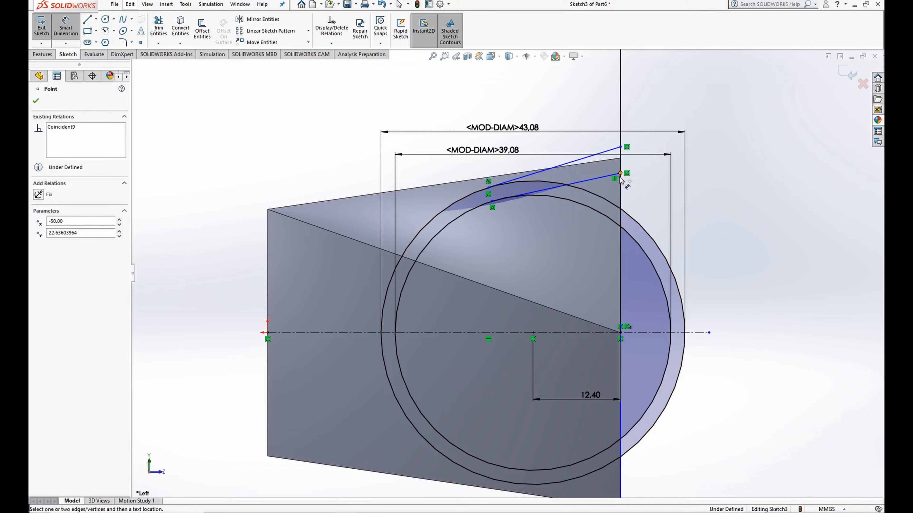
click(621, 334)
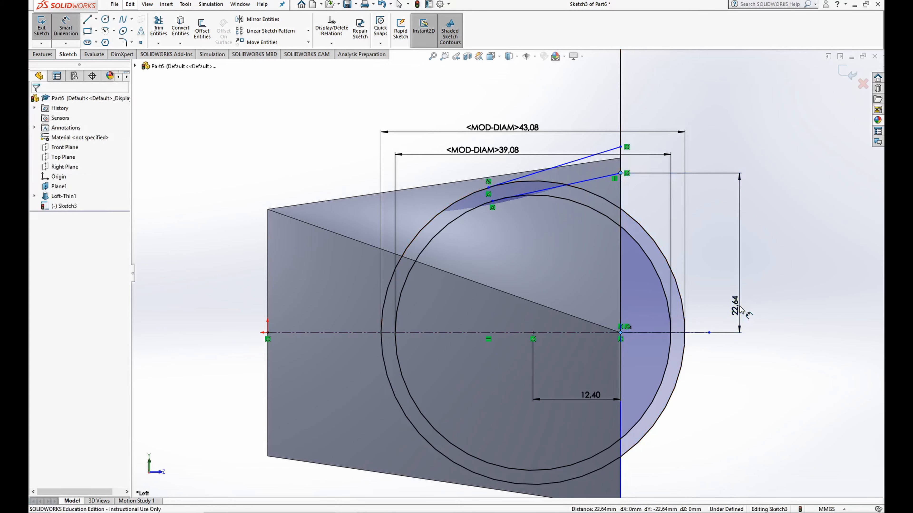
click(737, 304)
text(21,5)
key(Return)
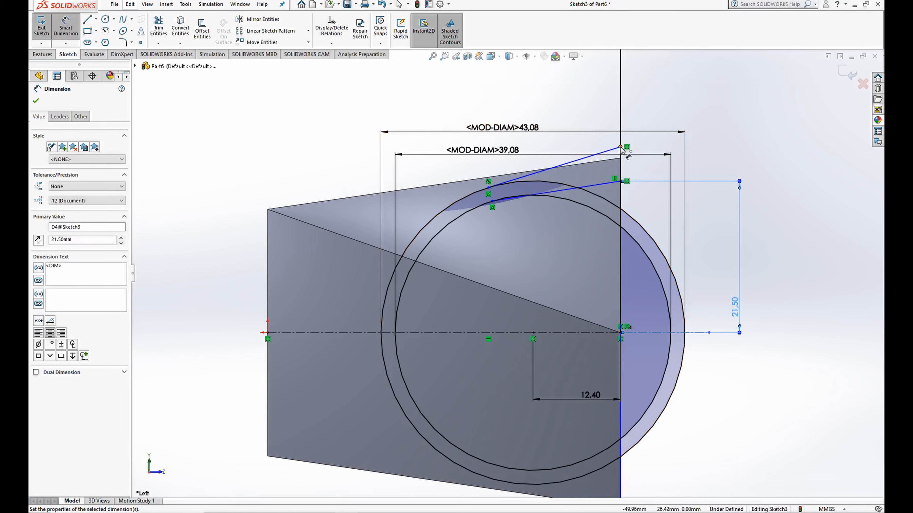
Dimension the outer tangent line's end on the vertical line at 23.5 mm above the centerline.
click(620, 332)
click(620, 147)
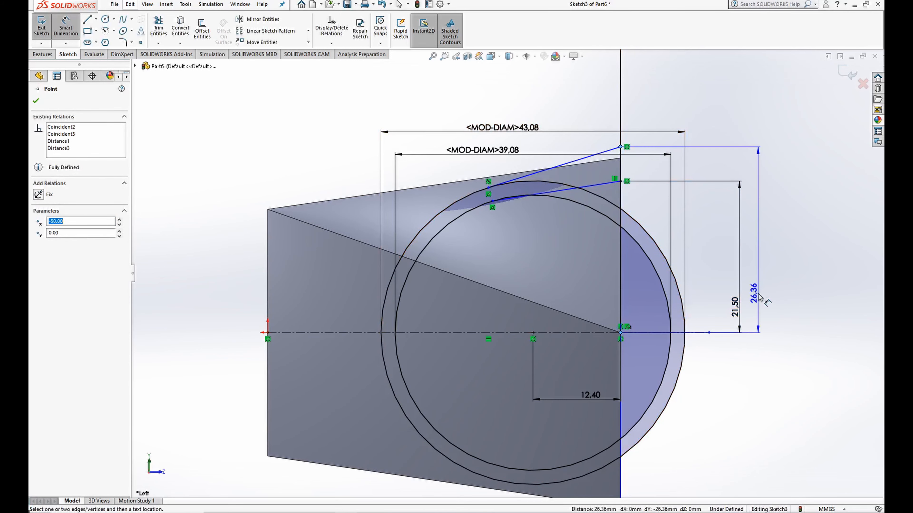
click(759, 299)
text(23,5)
key(Return)
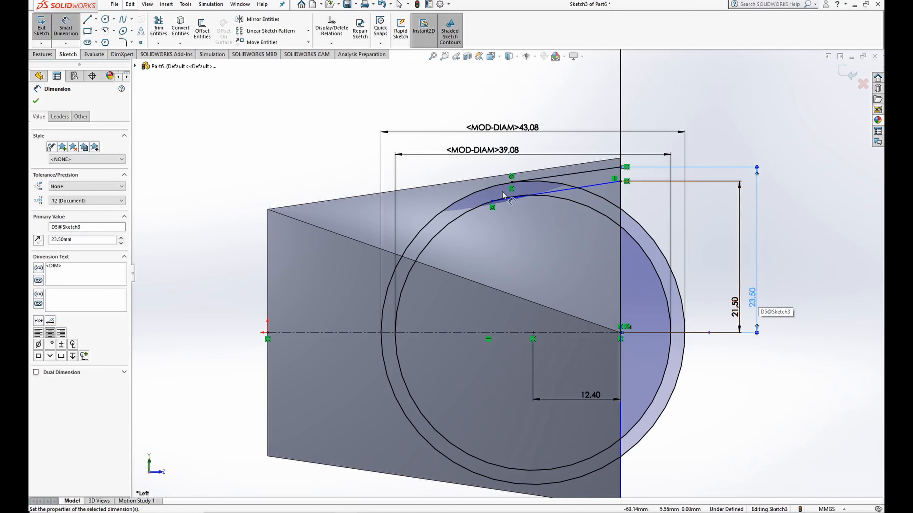
Sketch a horizontal line about 18.8 mm long above the centerline, crossing the near side of both circles.
scroll(505, 199, down, 2)
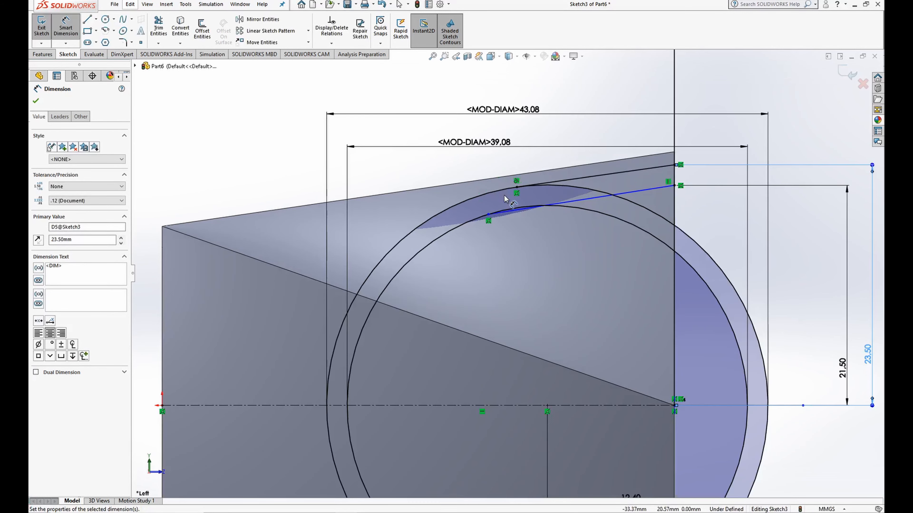
scroll(505, 199, up, 3)
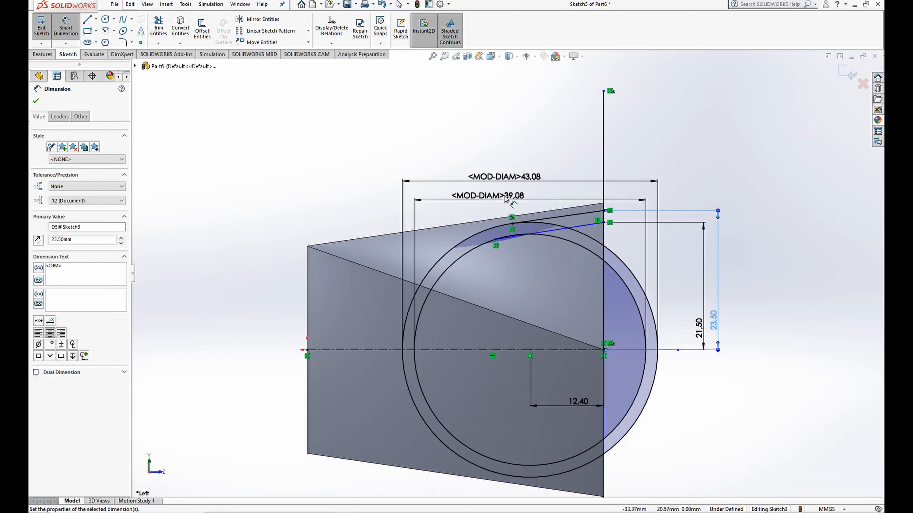
click(87, 21)
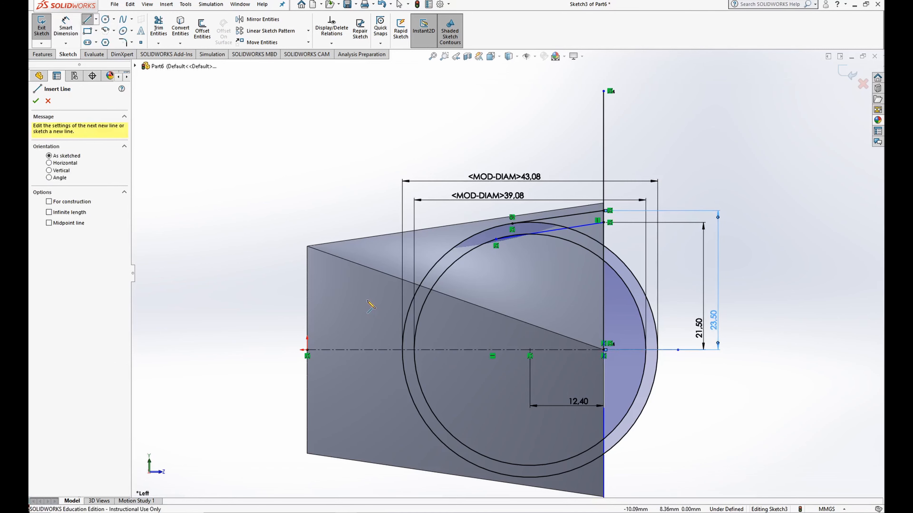
drag(358, 297, 469, 297)
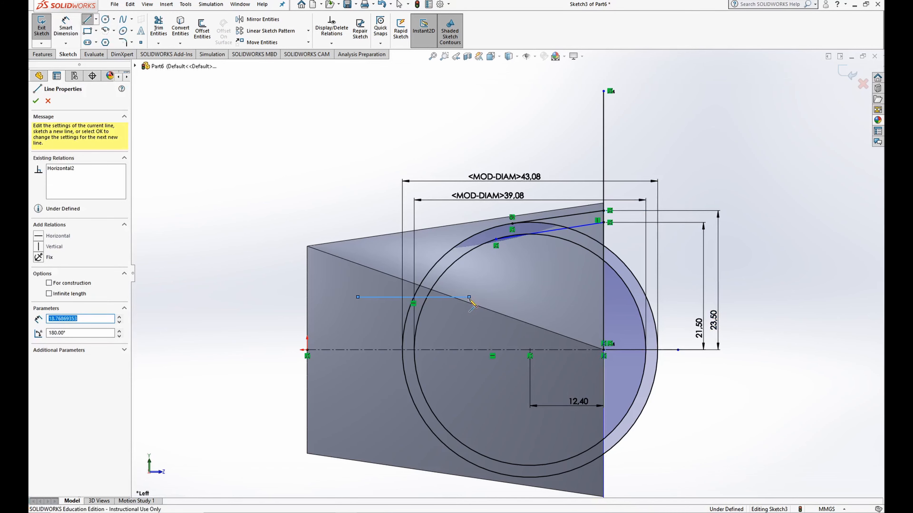
Dimension the short horizontal line's height above the centerline at 14 mm.
click(72, 34)
click(392, 297)
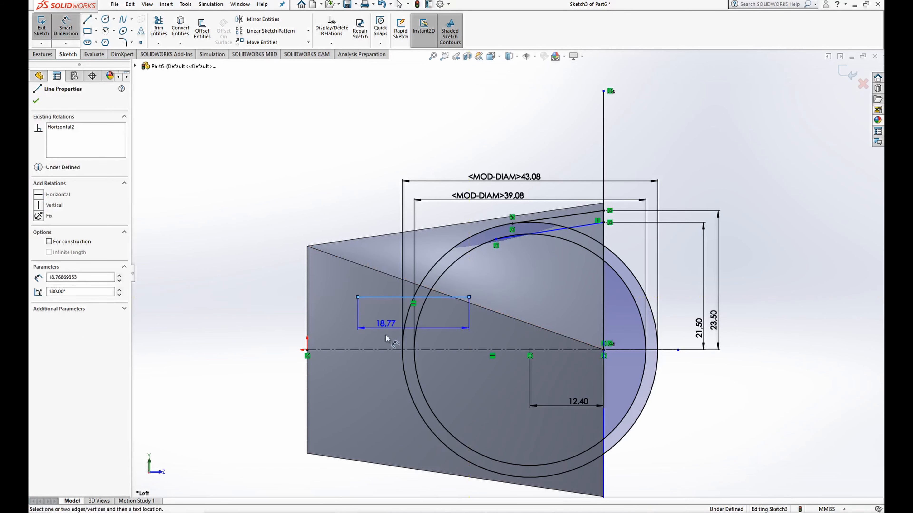
click(389, 350)
click(255, 324)
key(Return)
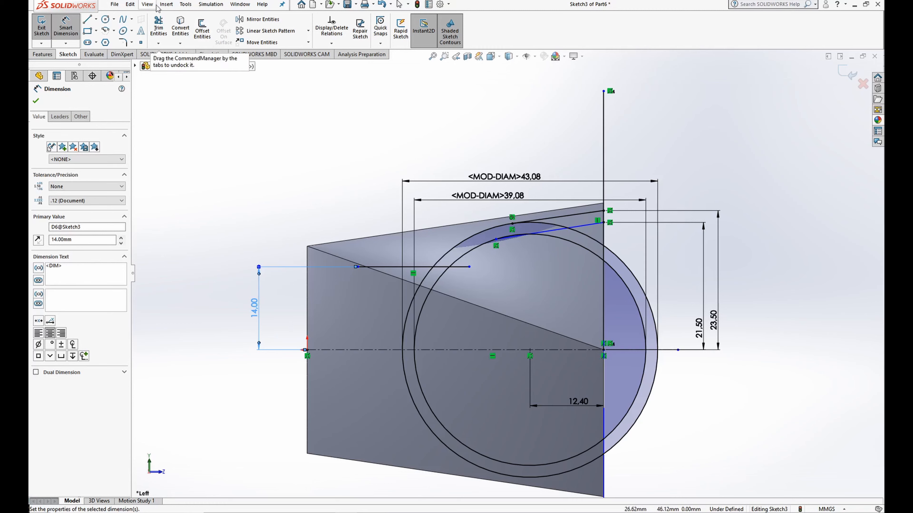
Trim away both circles' upper arcs between the slanted lines and the centerline beyond the loft's diamond end.
click(158, 26)
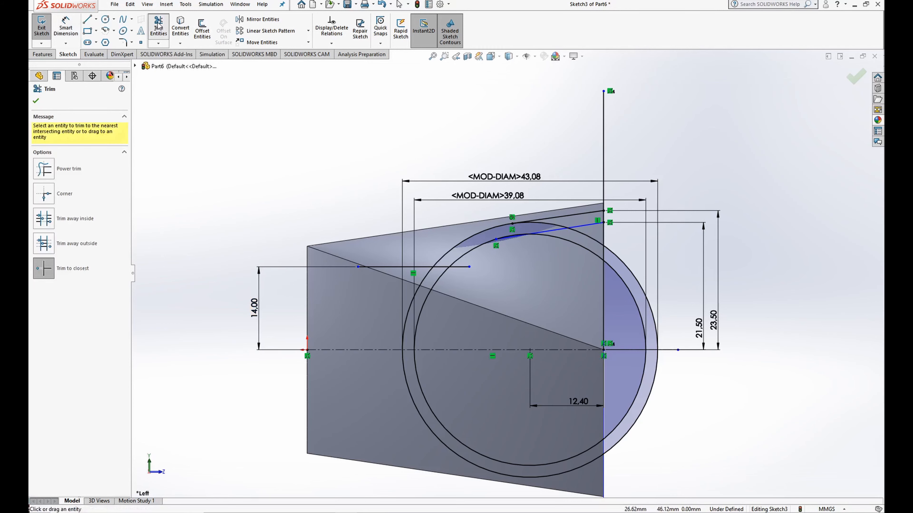
click(554, 228)
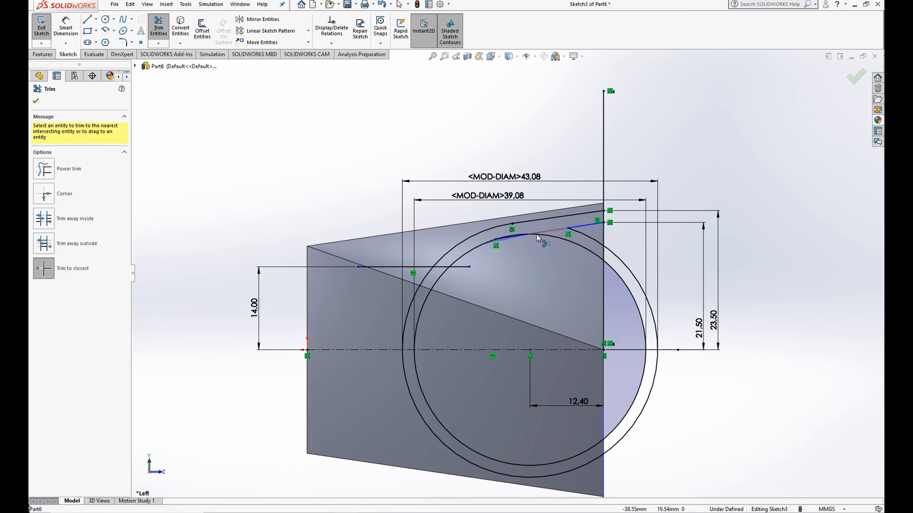
click(546, 238)
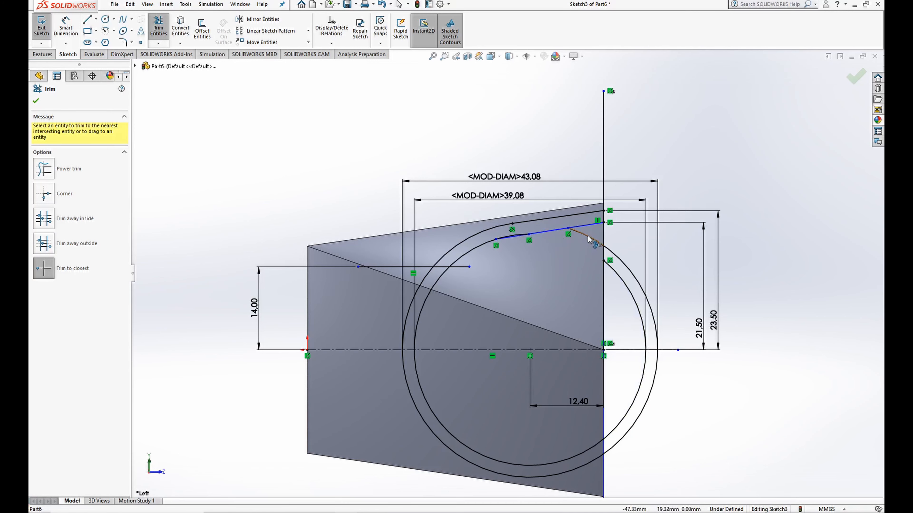
click(611, 269)
click(626, 284)
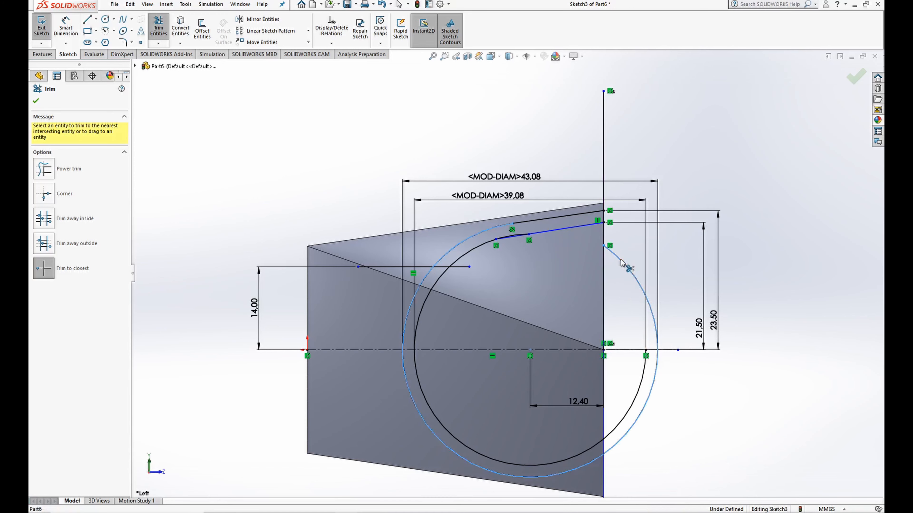
Trim the vertical line down to the segment between the slanted lines and remove both circles' arcs below the centerline.
click(603, 158)
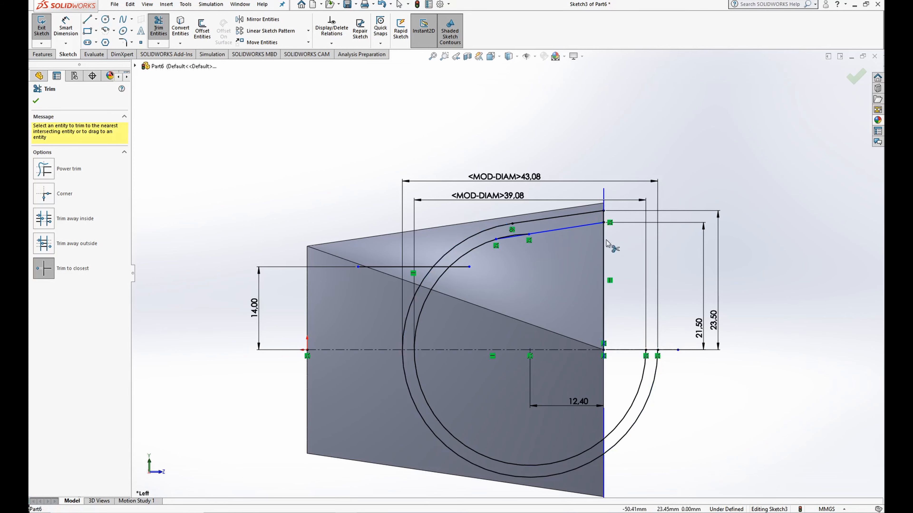
click(604, 271)
click(480, 263)
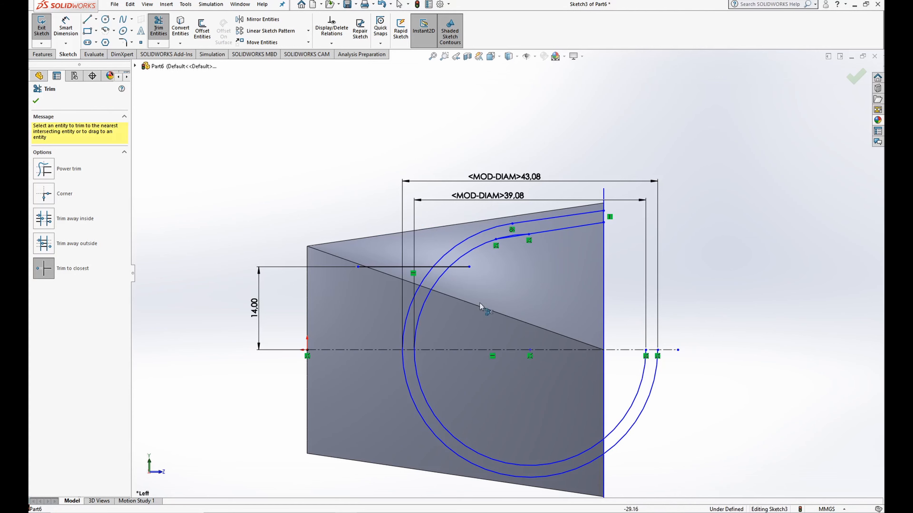
click(551, 464)
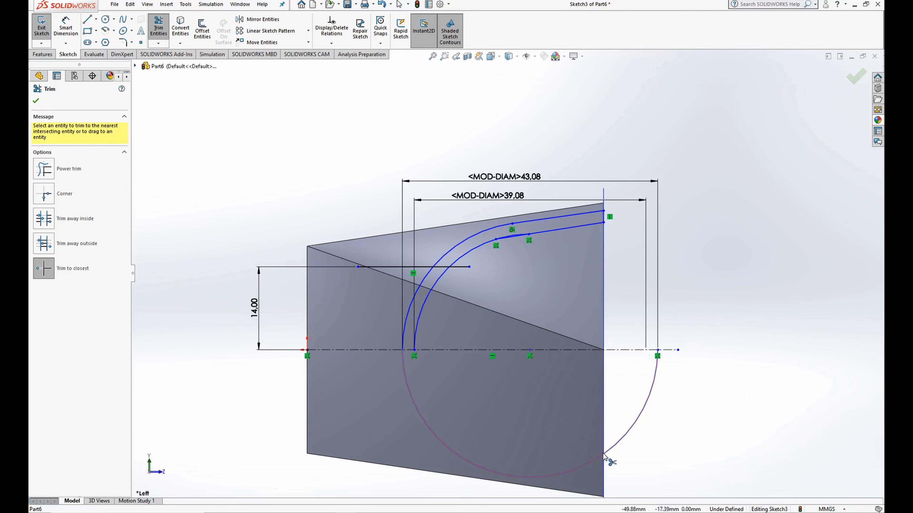
click(604, 455)
Trim both arcs below the short horizontal line, and cut that line's ends back to the two arcs.
scroll(395, 295, down, 3)
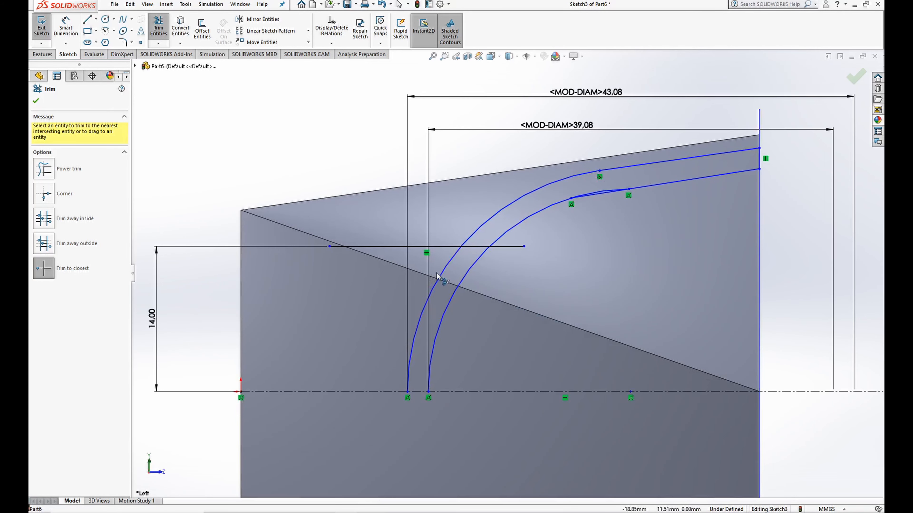
click(444, 276)
click(463, 280)
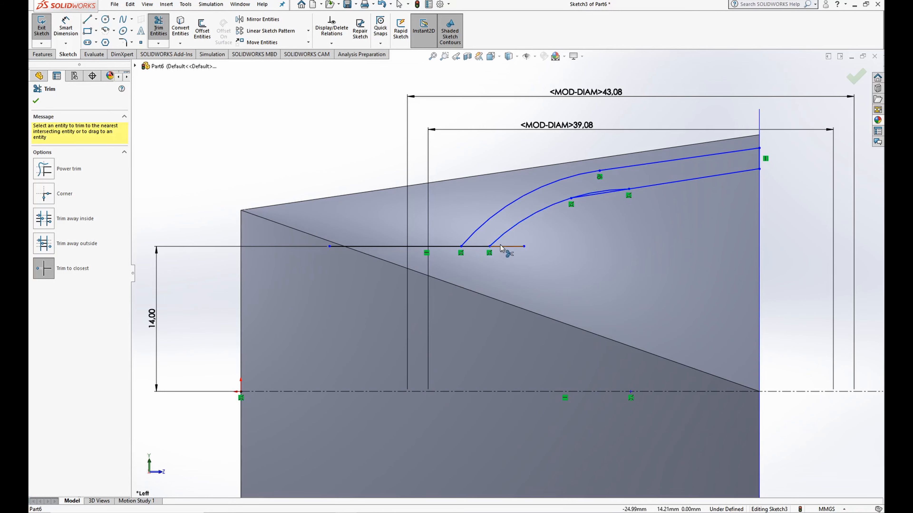
click(409, 246)
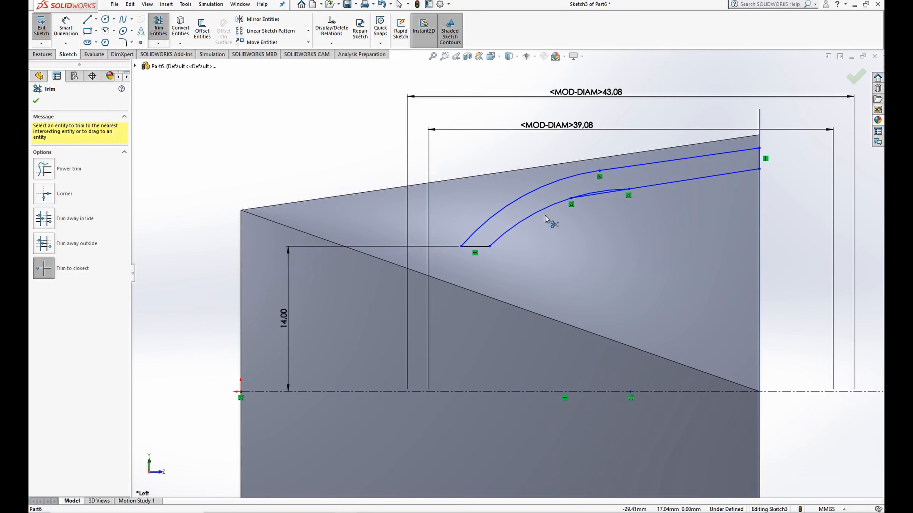
Trim the leftover overlapping piece where the inner arc meets its slanted line and finish trimming.
scroll(668, 202, down, 1)
scroll(609, 203, down, 2)
click(590, 193)
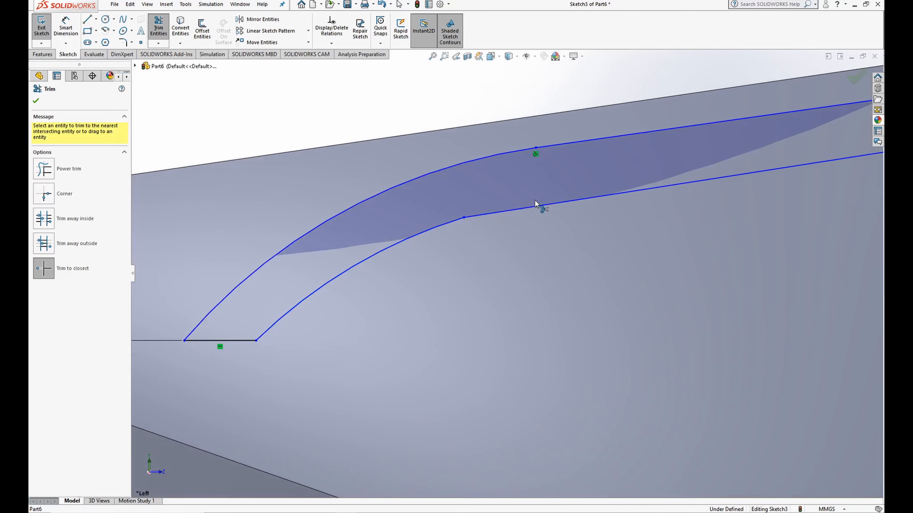
key(f)
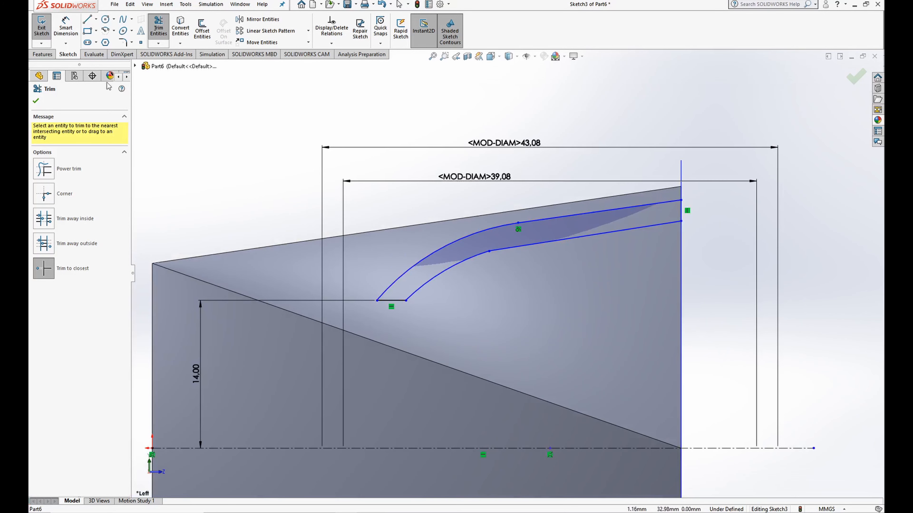
click(159, 27)
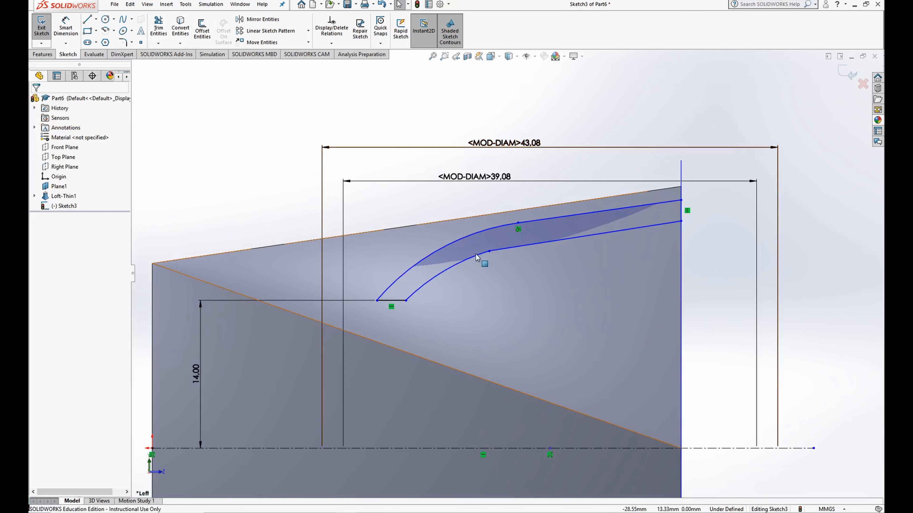
Add a tangent relation between the inner arc and its slanted line at their shared endpoint.
scroll(473, 253, down, 1)
click(494, 252)
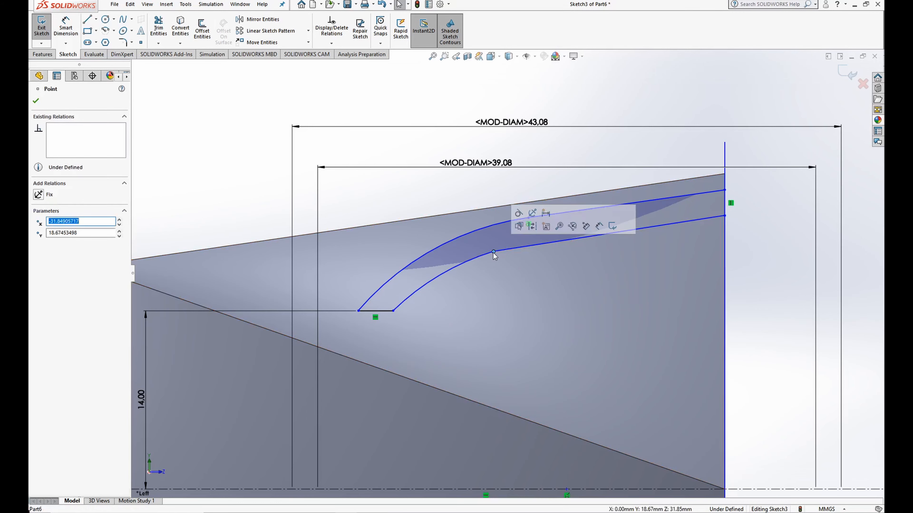
click(519, 214)
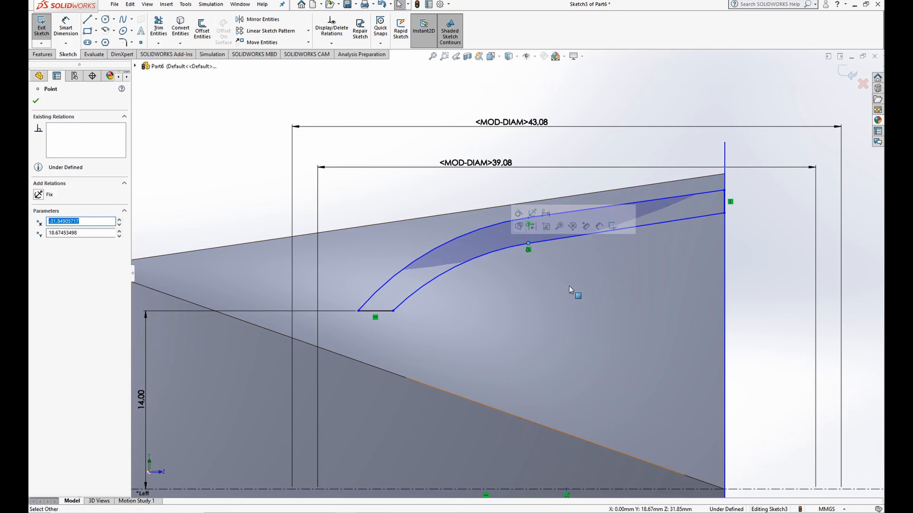
scroll(506, 269, up, 2)
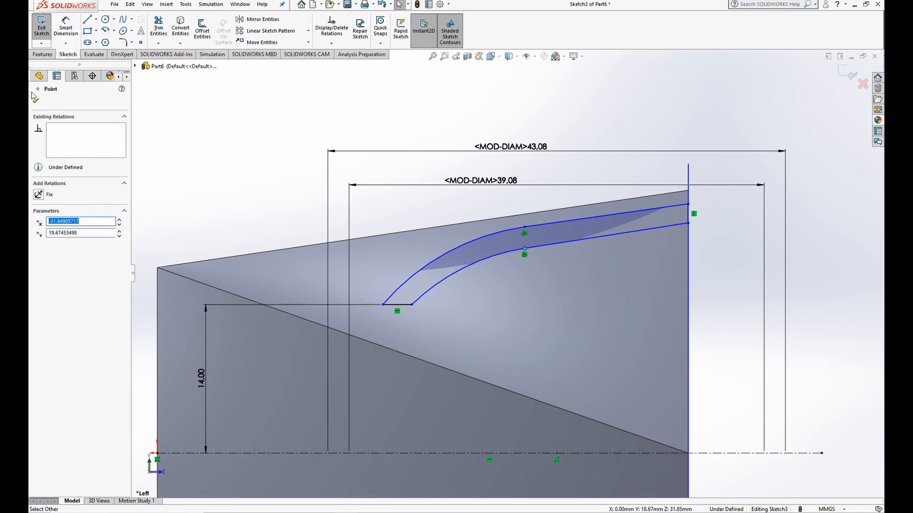
click(35, 101)
Revolve the wall profile 360 degrees about the centerline, merging the result with the loft.
click(41, 31)
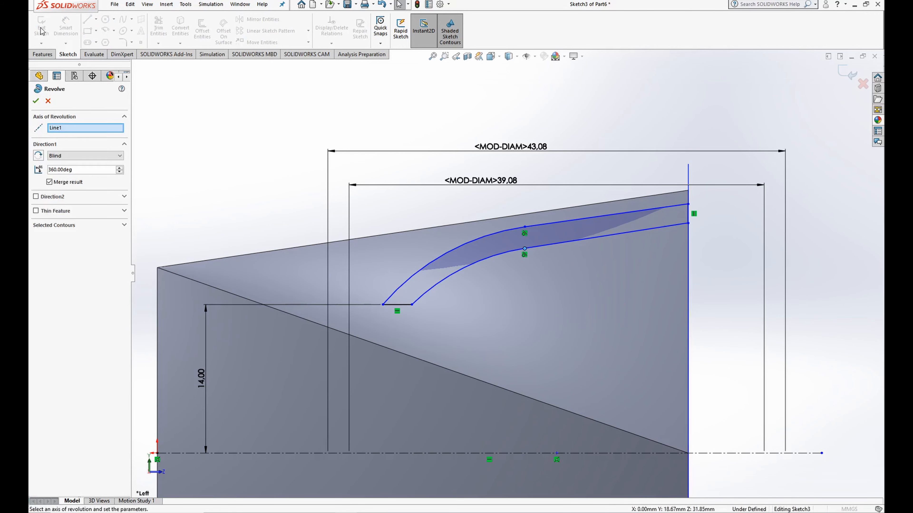
click(37, 102)
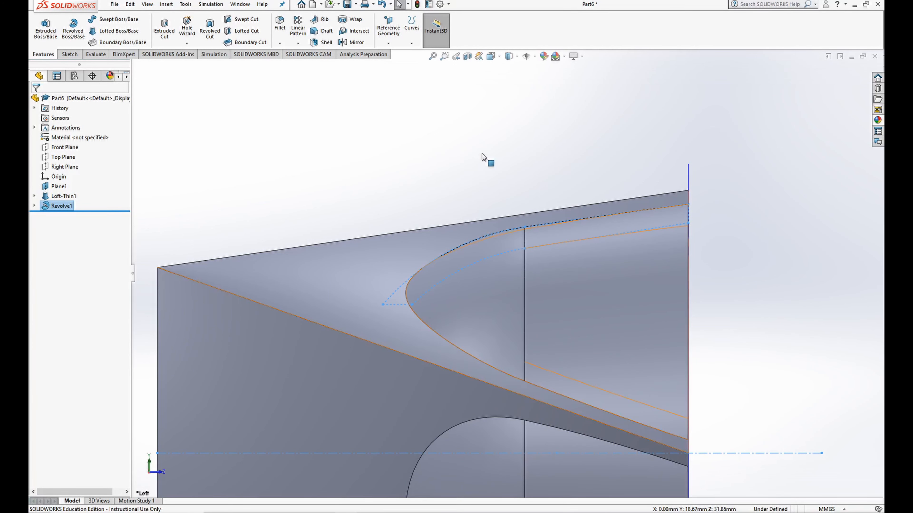
middle_drag(488, 150, 534, 155)
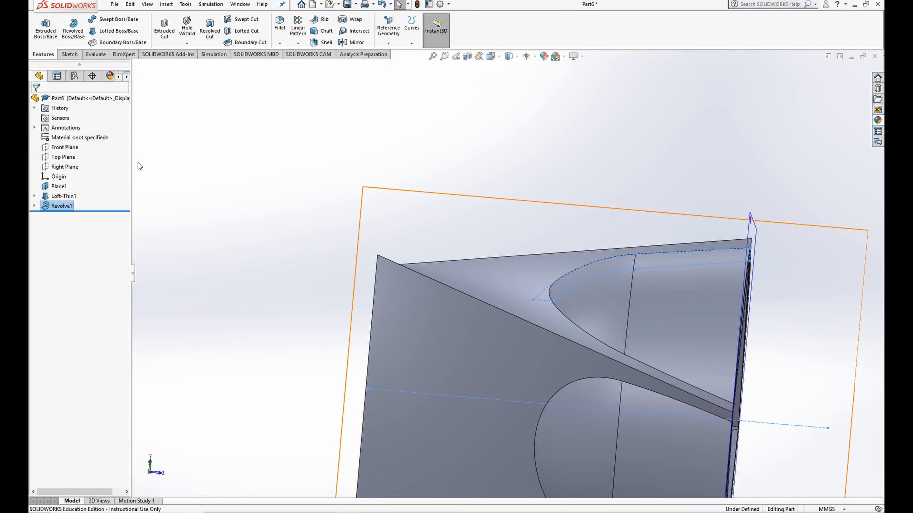
Start a Revolved Cut with a new sketch on the Right Plane, facing the plane from its reverse side.
click(74, 166)
click(77, 166)
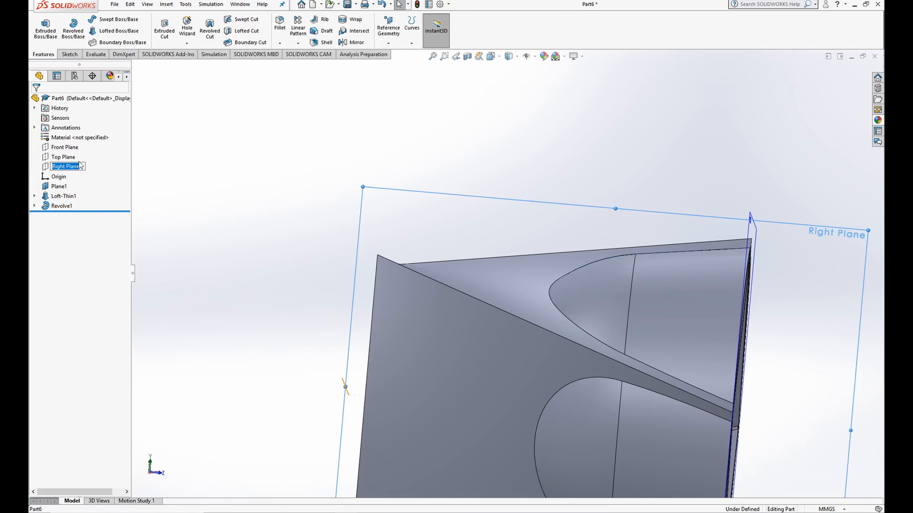
click(46, 168)
click(92, 151)
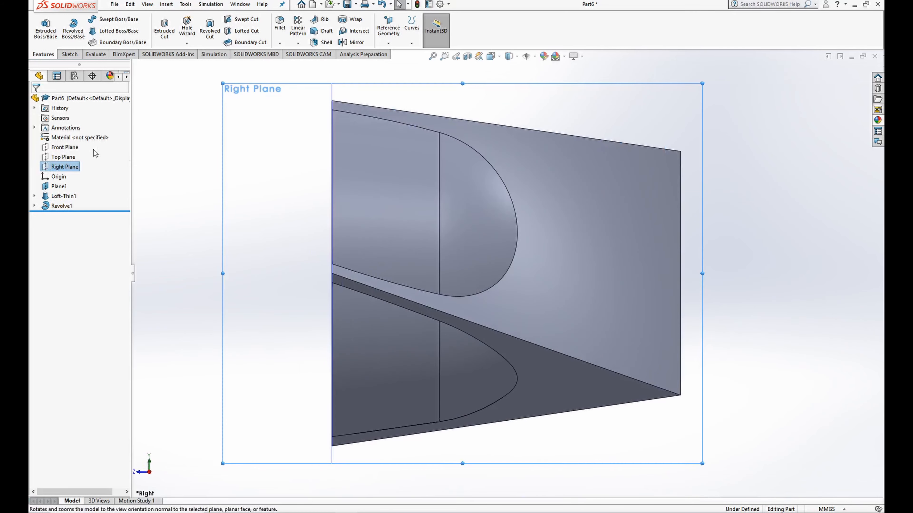
click(72, 167)
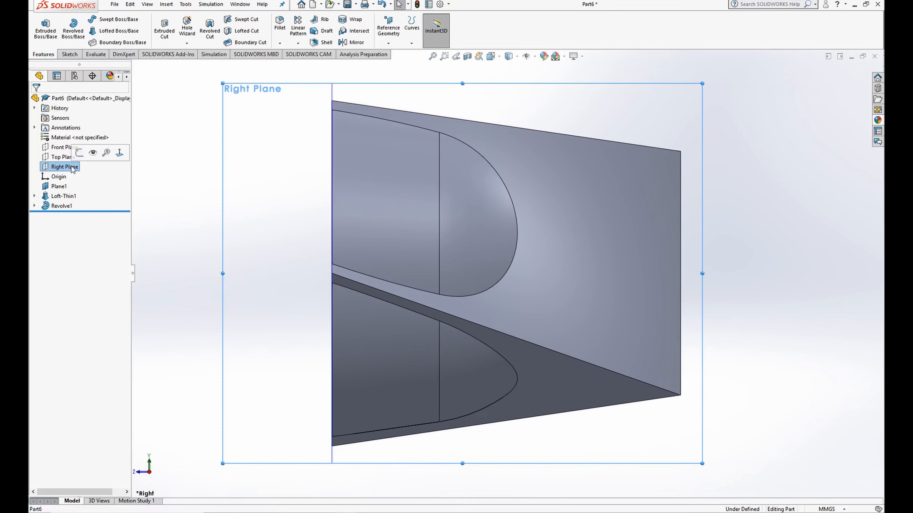
click(46, 167)
click(93, 155)
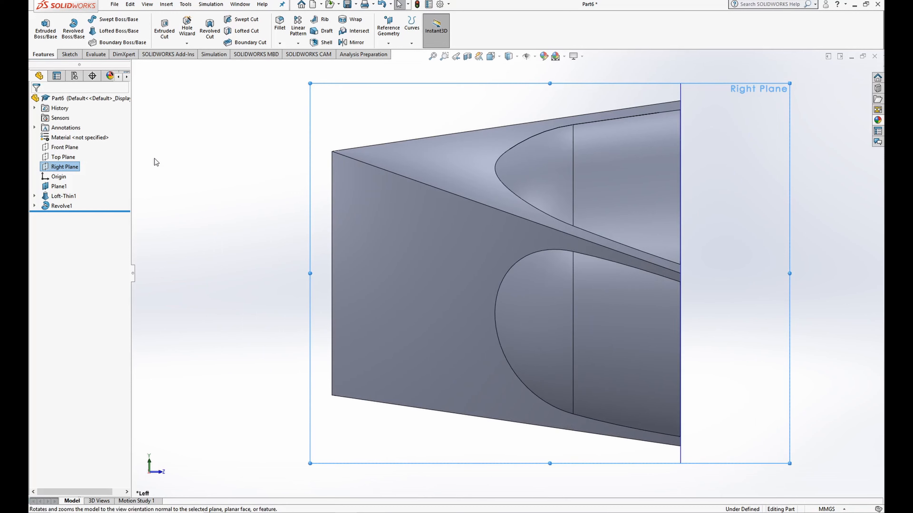
click(140, 196)
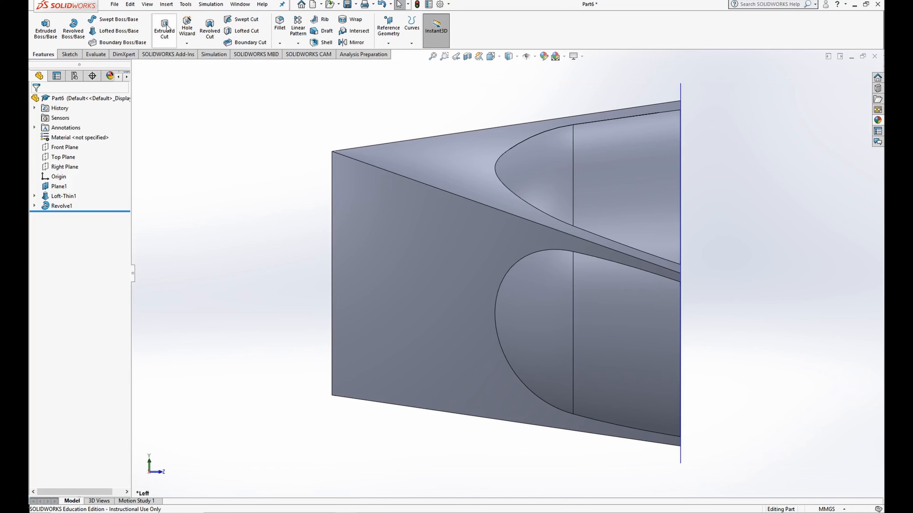
click(203, 26)
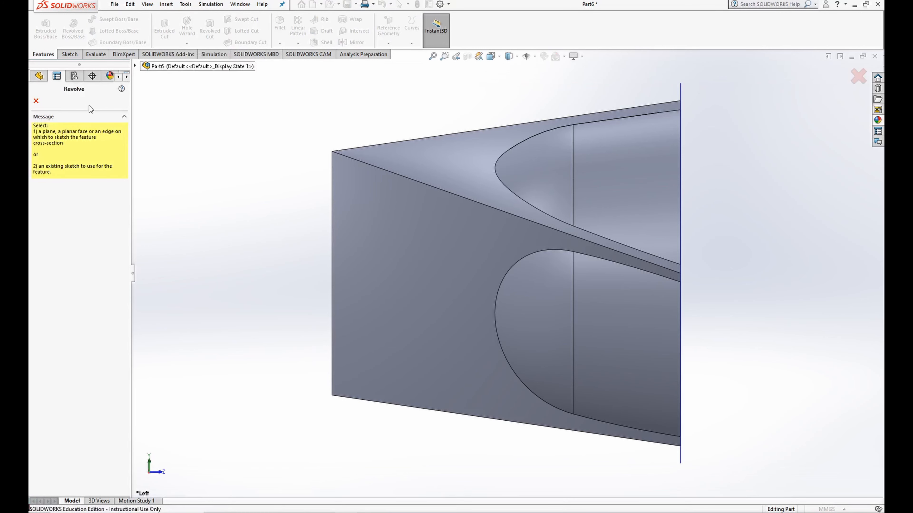
click(135, 66)
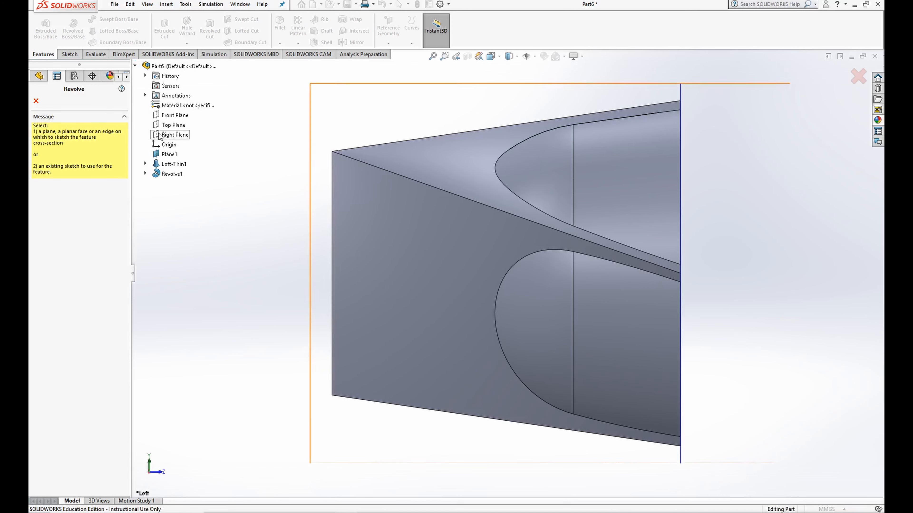
click(167, 136)
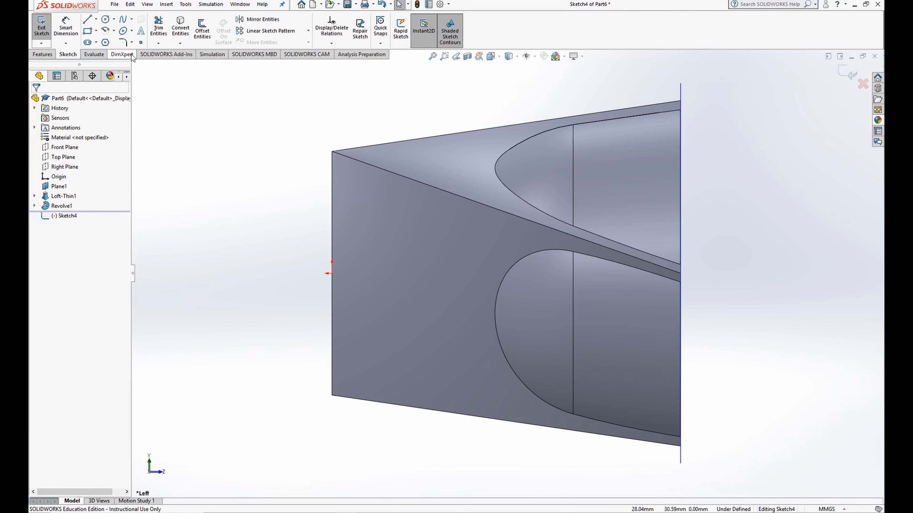
Sketch a horizontal centerline about 69.8 mm long from the origin, extending past the loft's diamond end.
click(96, 19)
click(96, 40)
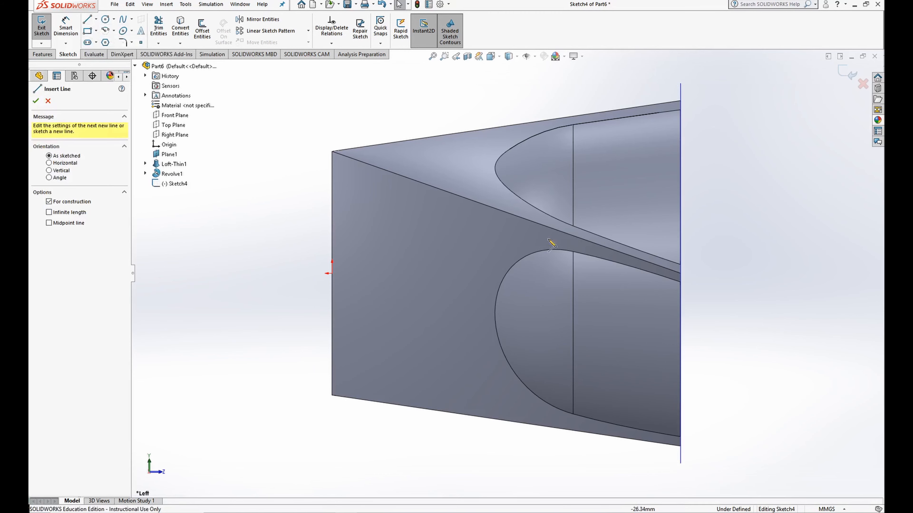
click(332, 273)
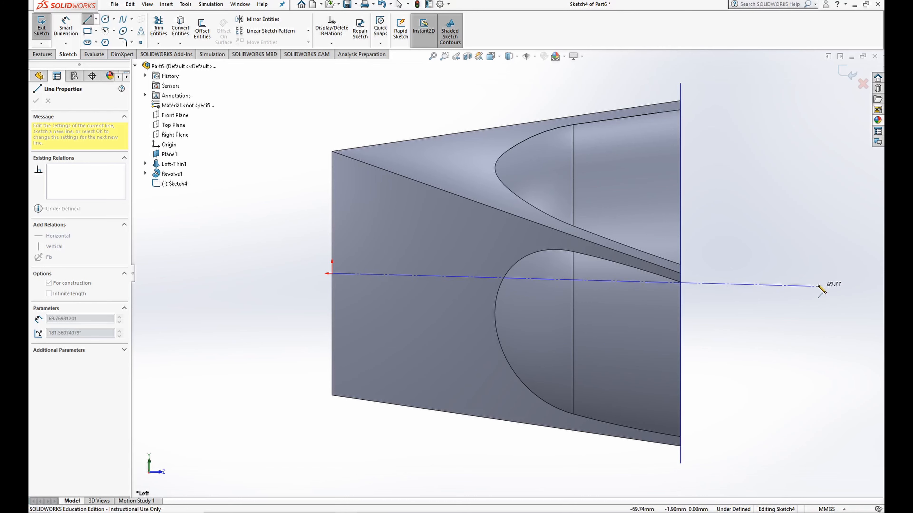
click(818, 273)
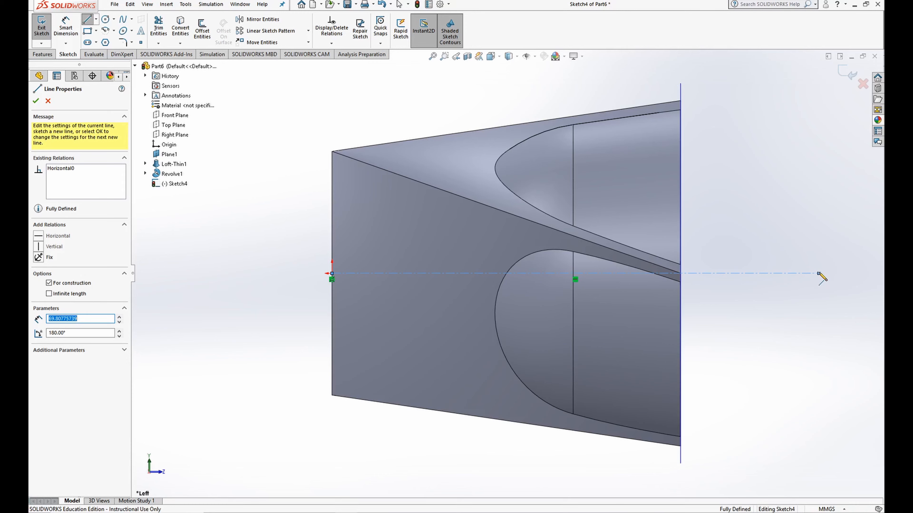
Sketch a vertical line about 30 mm long upward from the centerline at the loft's diamond end.
click(96, 20)
click(106, 26)
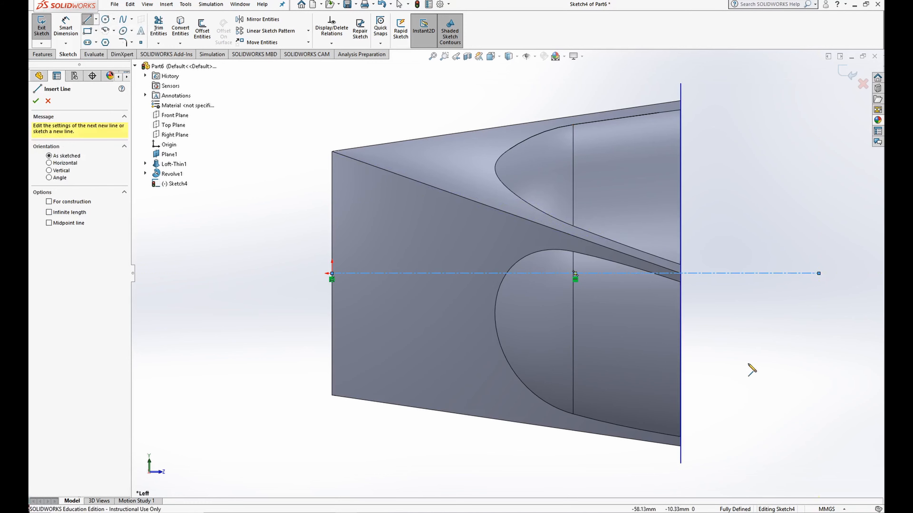
click(680, 273)
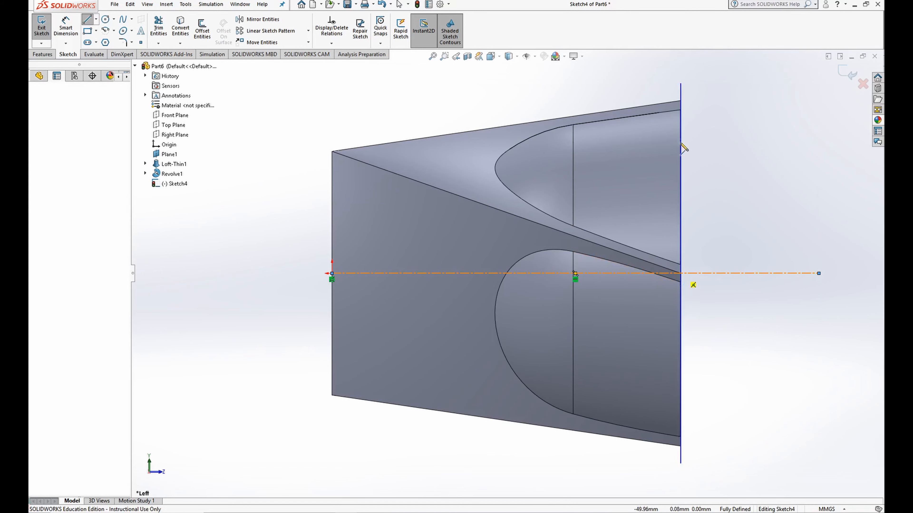
click(681, 66)
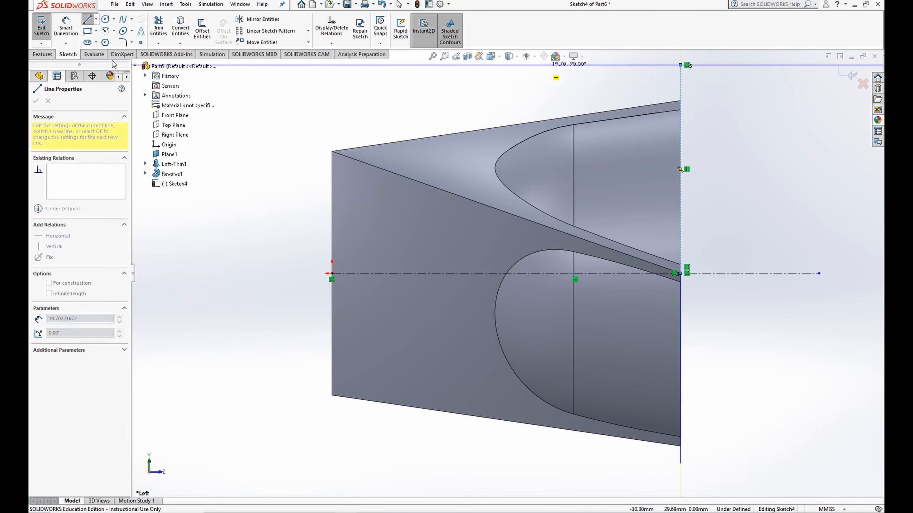
Sketch a circle about 27 mm in diameter centered on the centerline, just inside the loft's diamond end.
click(105, 21)
click(601, 273)
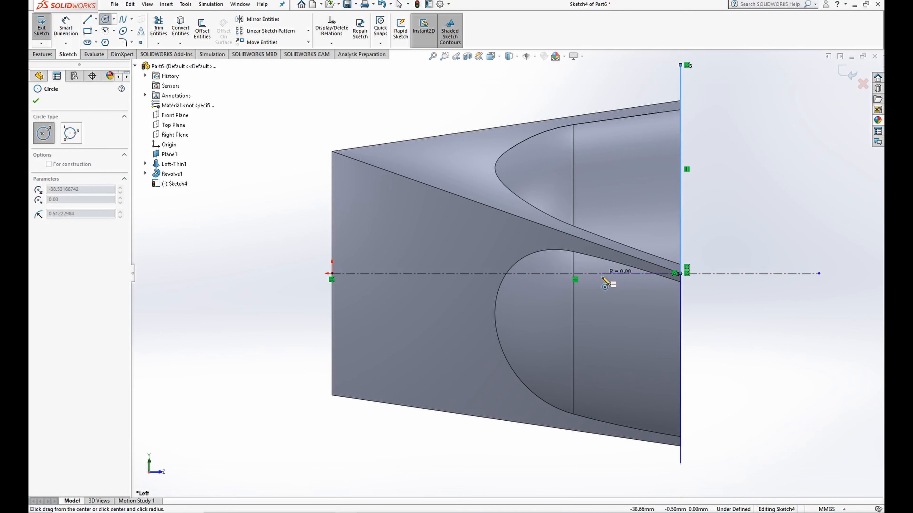
click(600, 182)
Dimension the circle's diameter at 39.08 mm.
click(64, 27)
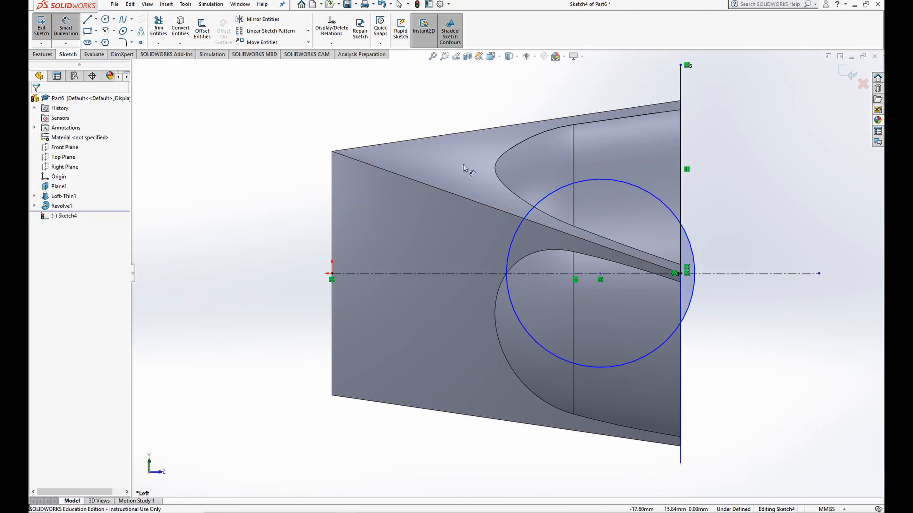
click(592, 180)
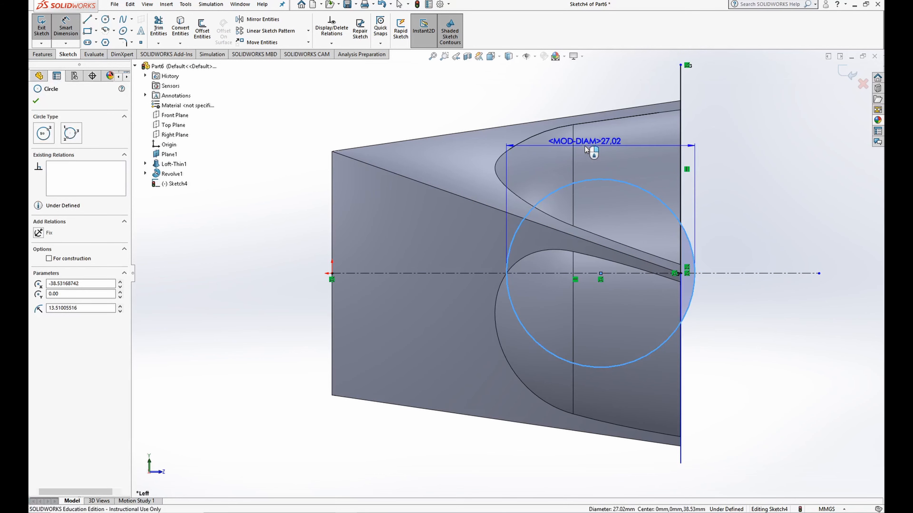
click(605, 147)
text(39,08)
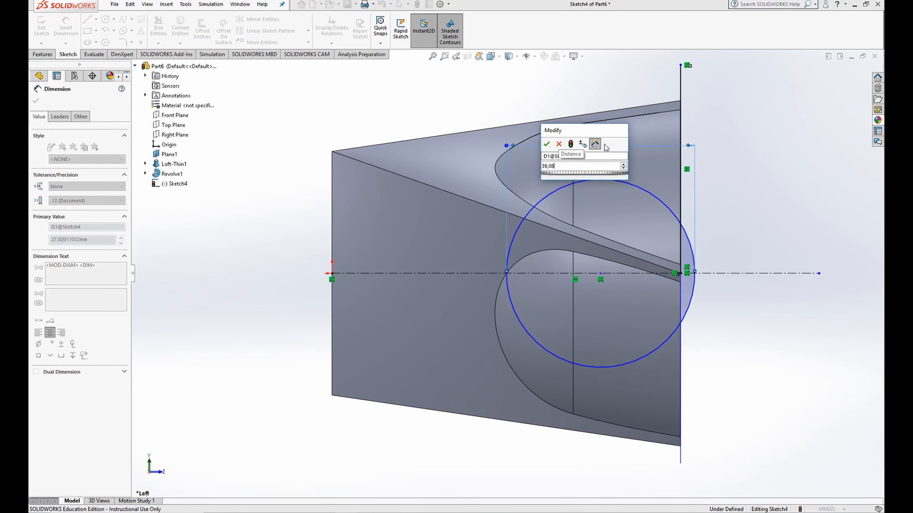
key(Return)
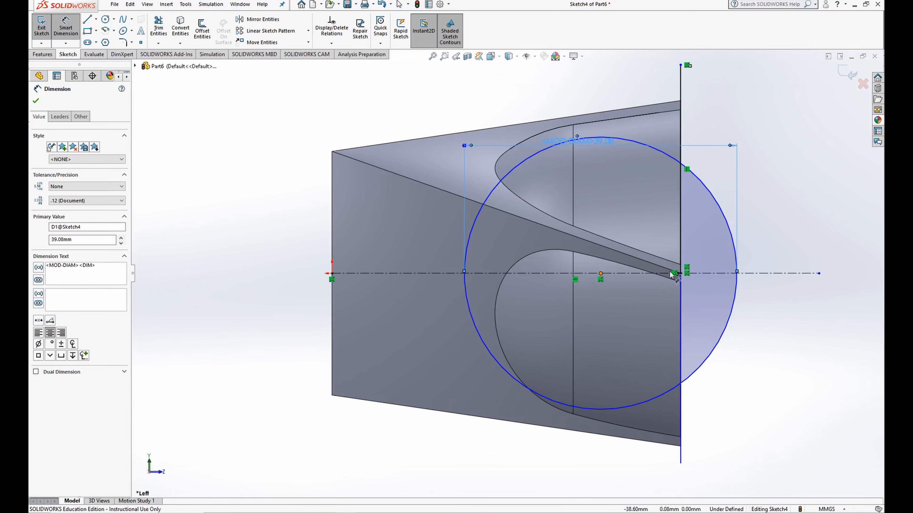
Dimension the distance from the circle's center to the vertical line at 12.4 mm.
click(678, 274)
click(600, 274)
click(644, 316)
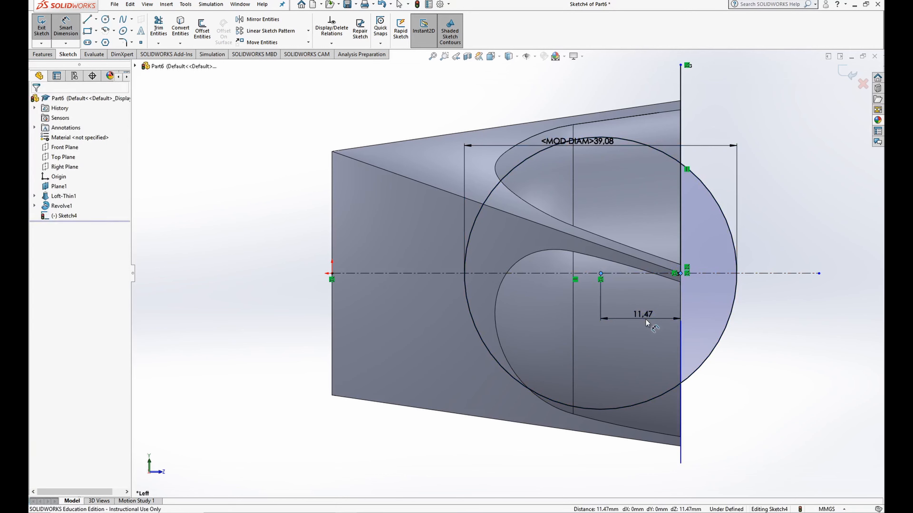
text(12,4)
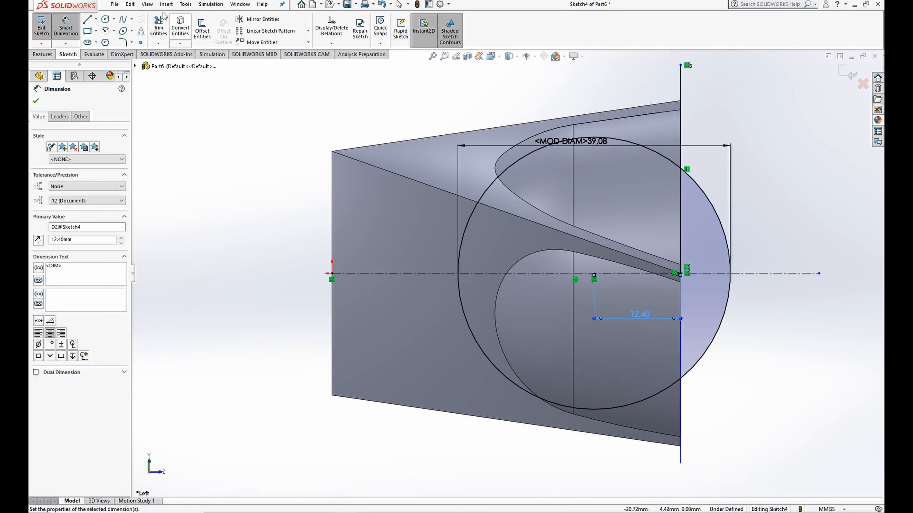
Sketch a tangent line about 16.3 mm long from the circle's upper arc to the vertical line, plus a centerline segment about 31.9 mm long.
click(87, 20)
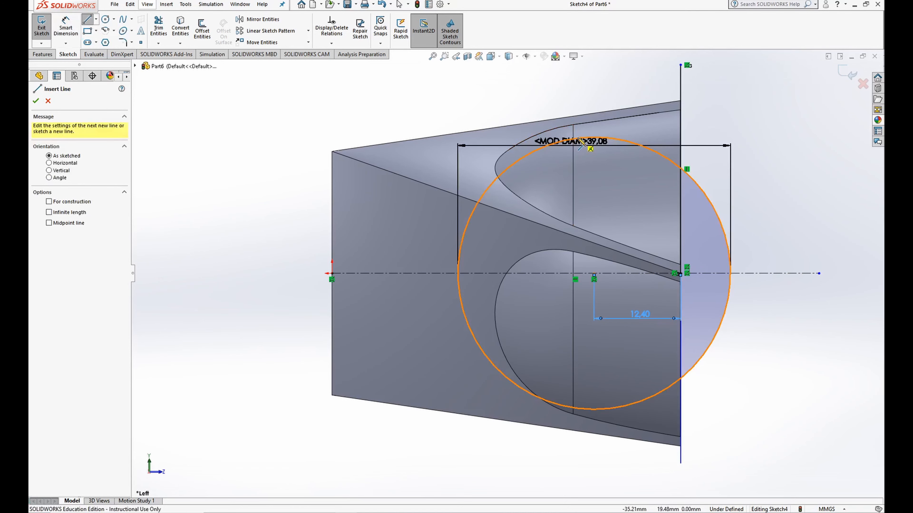
click(569, 139)
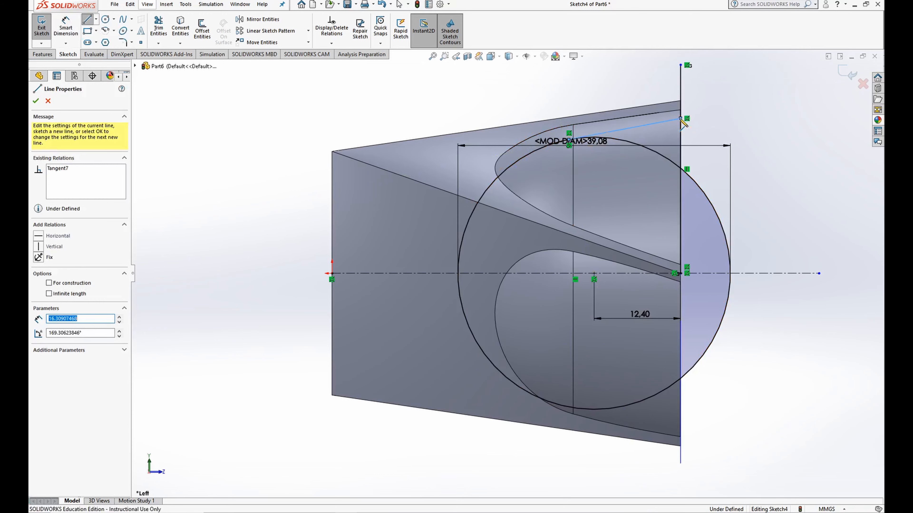
right_click(681, 119)
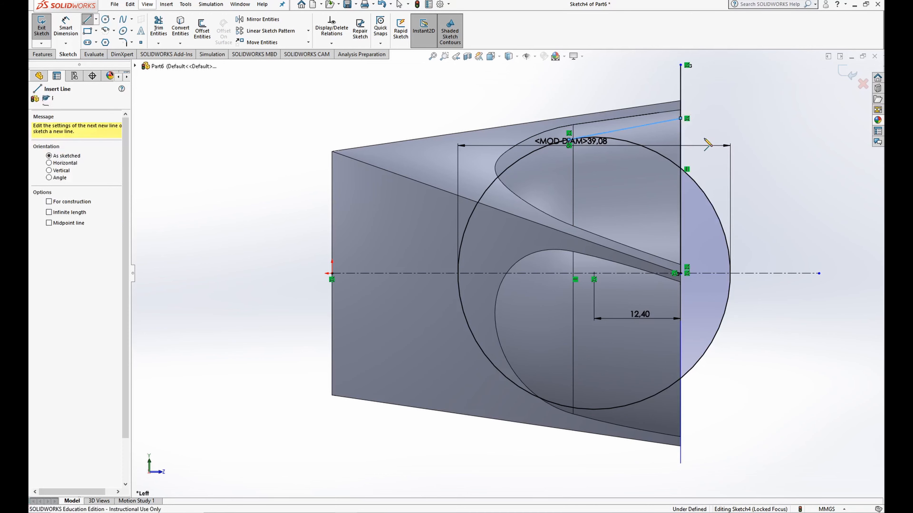
click(715, 136)
click(459, 274)
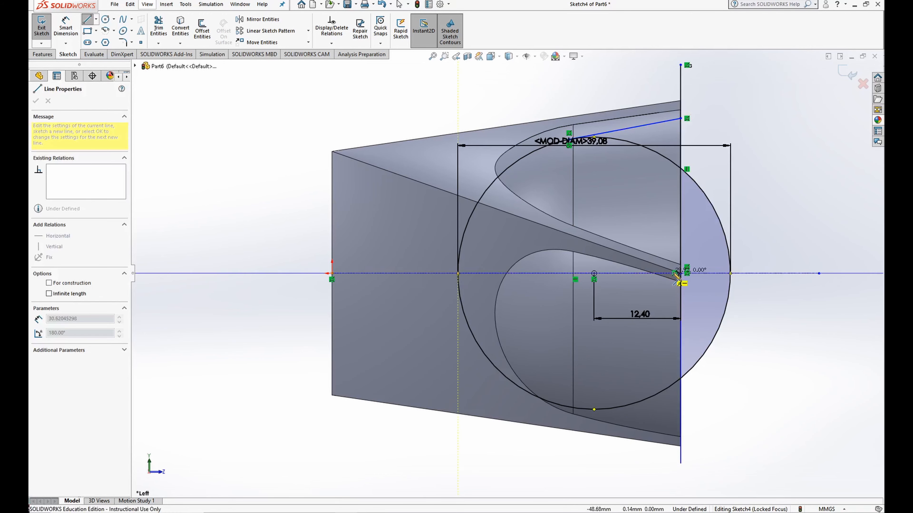
click(679, 274)
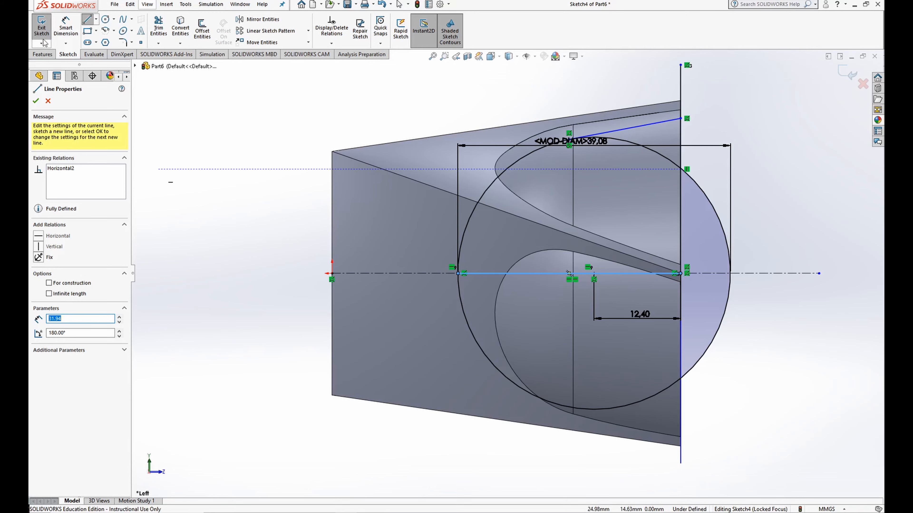
Dimension the vertical distance from the centerline to the tangent line's outer endpoint at 21.5 mm.
click(60, 27)
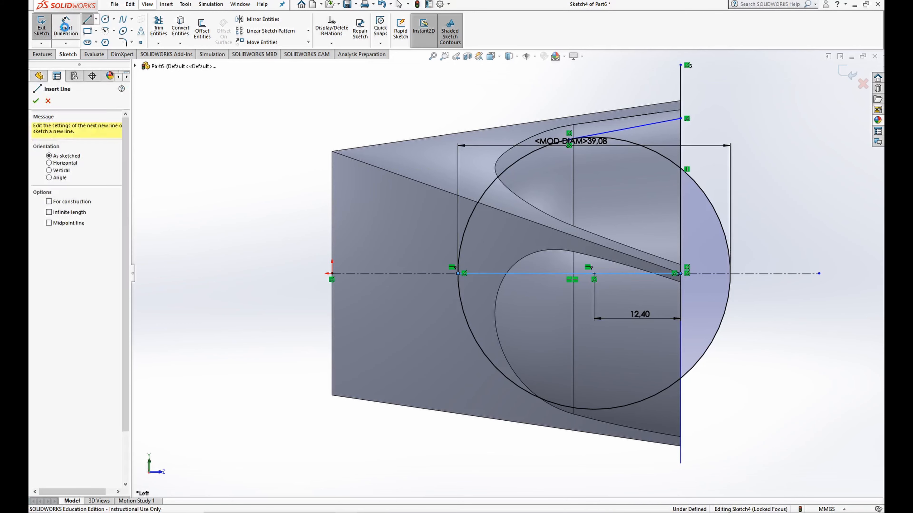
click(681, 119)
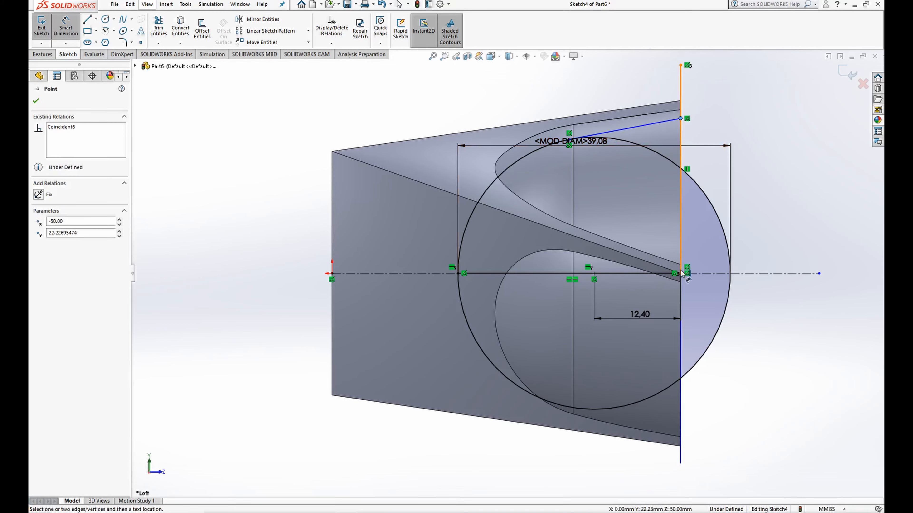
click(793, 213)
text(21)
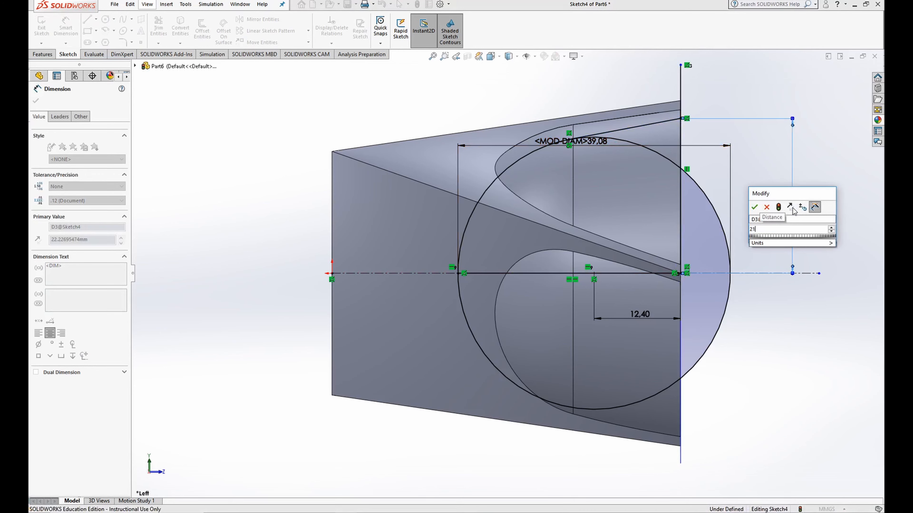
text(.5)
key(Return)
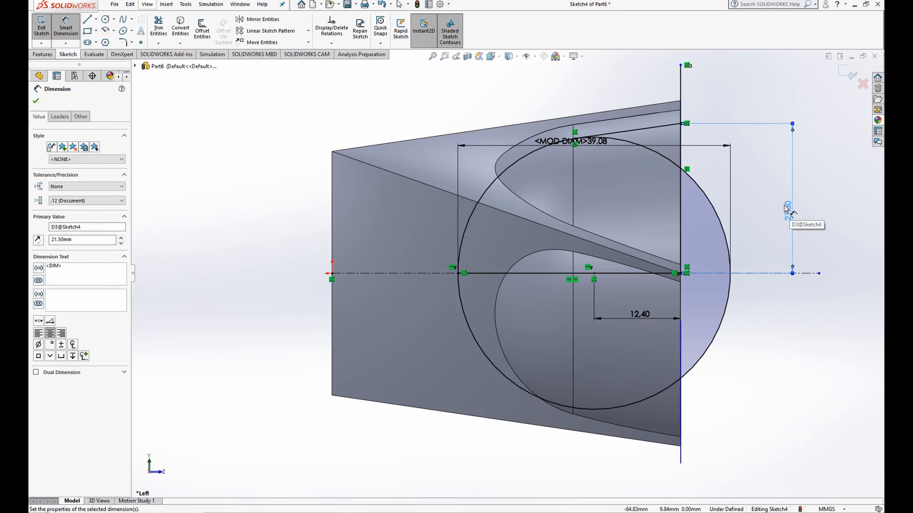
Trim away the circle's lower half and the arc beyond the tangent point, leaving a closed profile above the centerline.
click(158, 29)
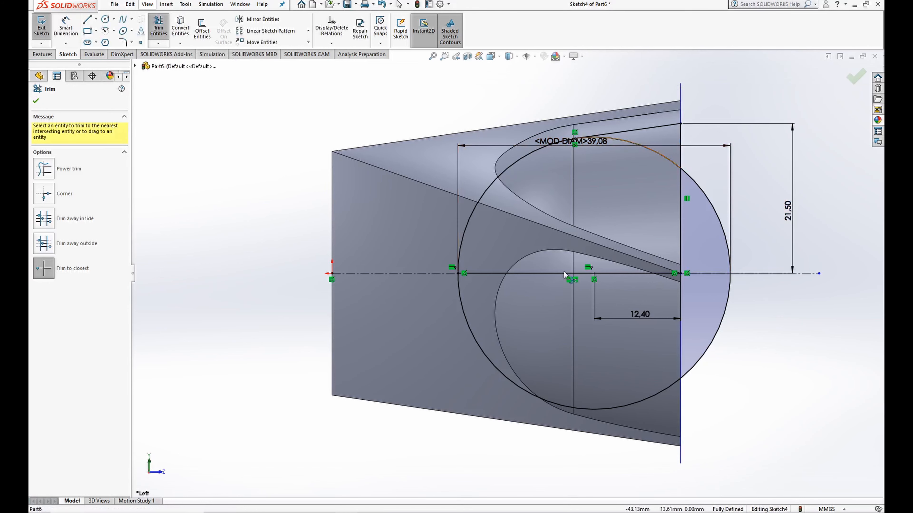
click(466, 323)
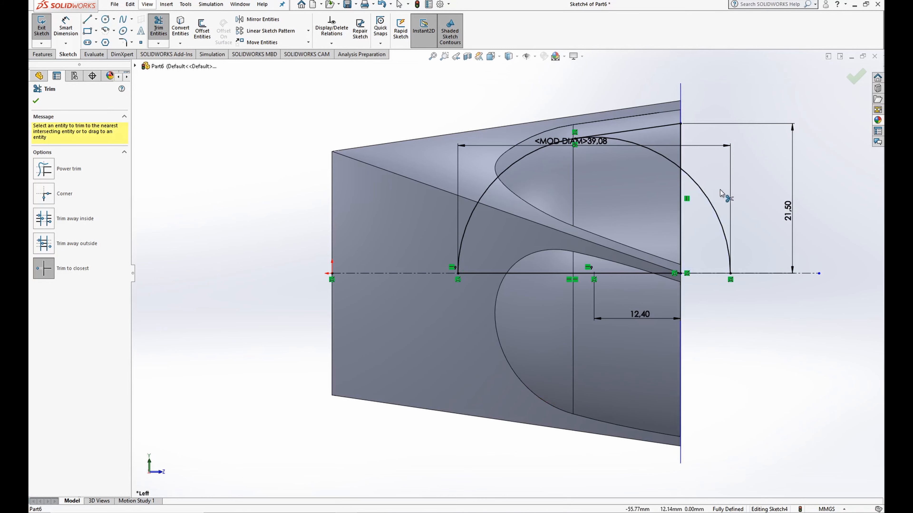
click(707, 200)
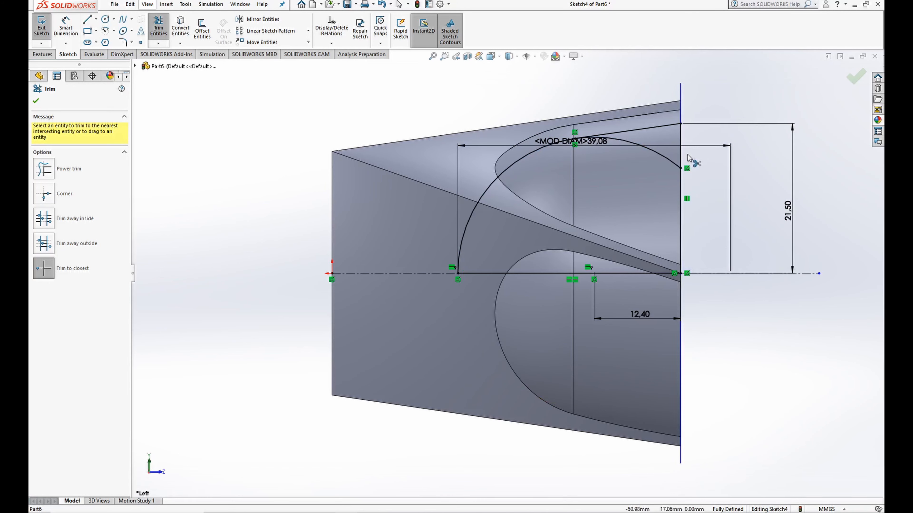
click(660, 154)
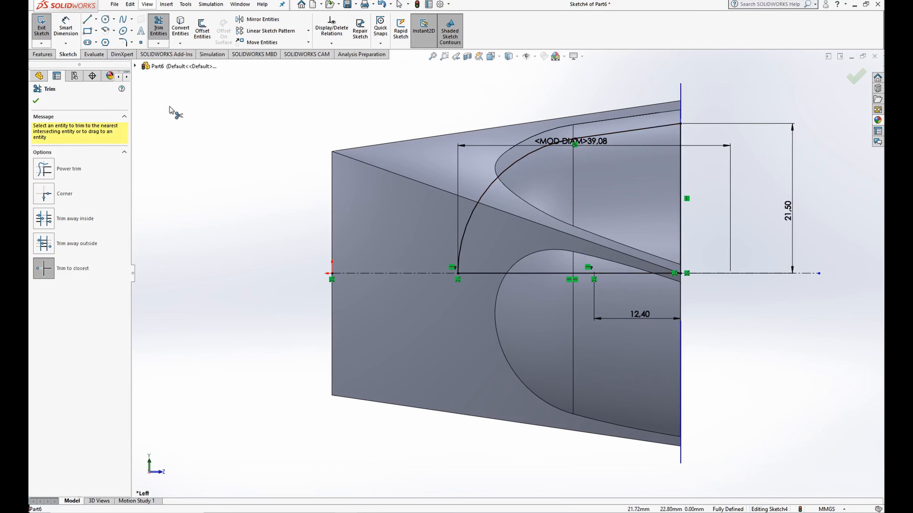
click(36, 100)
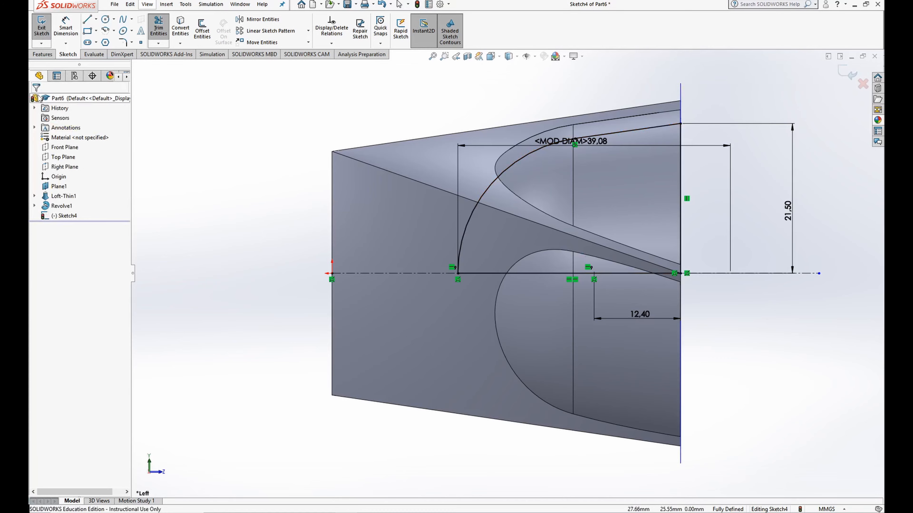
Cut the part by revolving the profile a blind 360 degrees about the horizontal centerline.
click(41, 29)
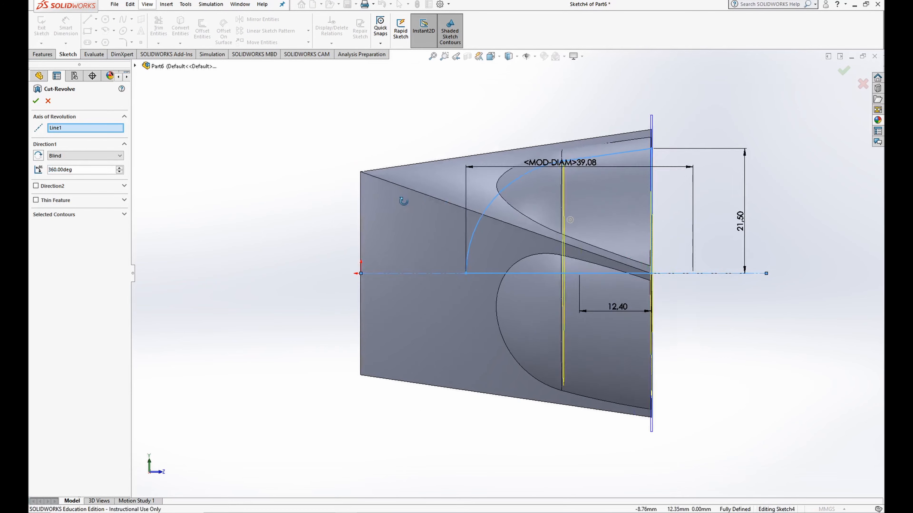
middle_drag(316, 179, 391, 181)
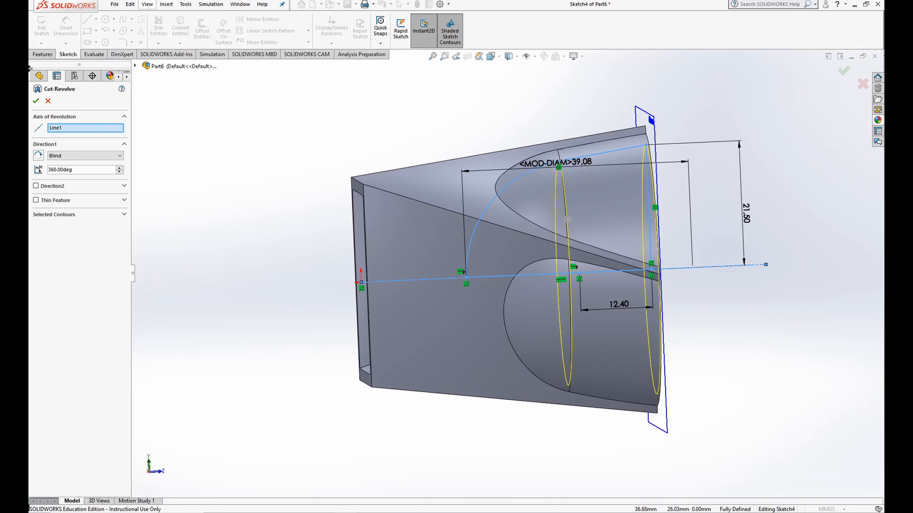
click(36, 102)
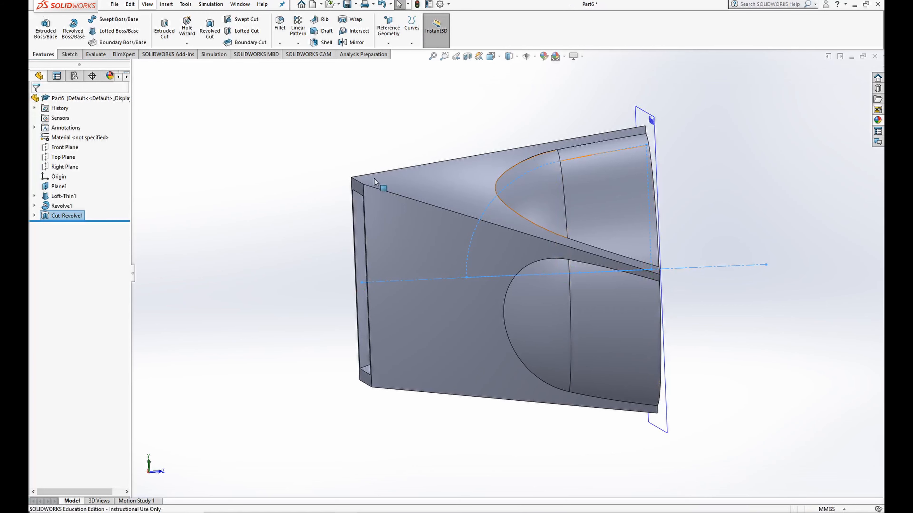
Inspect the revolved cut from both ends, and examine the junction between the arc and tangent line in its sketch.
key(ctrl+shift+z)
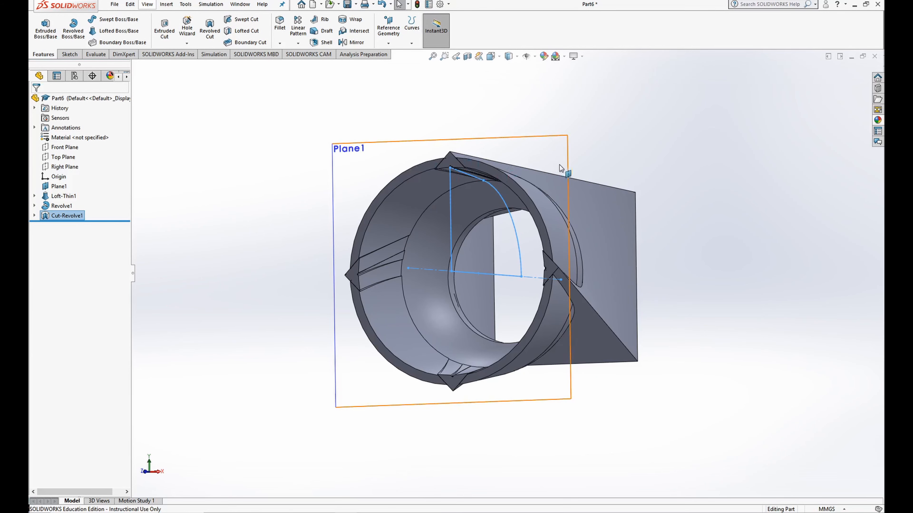
middle_drag(497, 196, 512, 188)
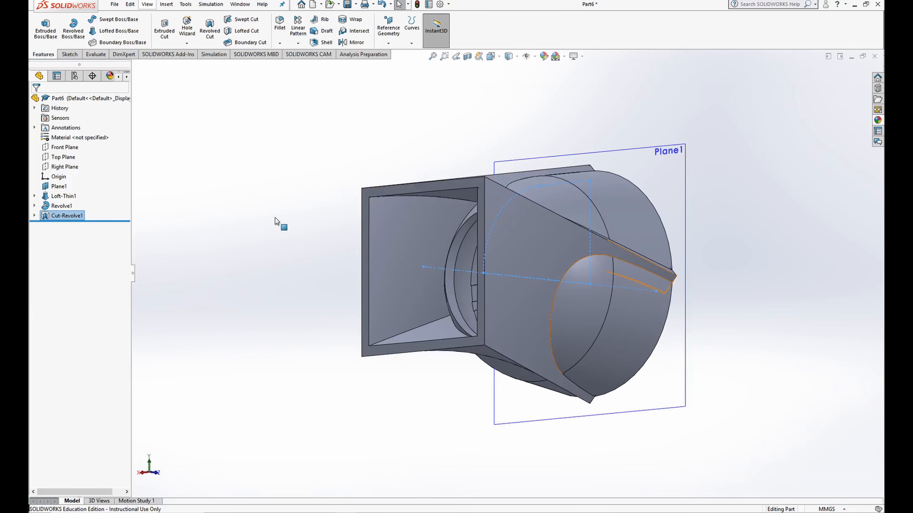
middle_drag(261, 224, 287, 153)
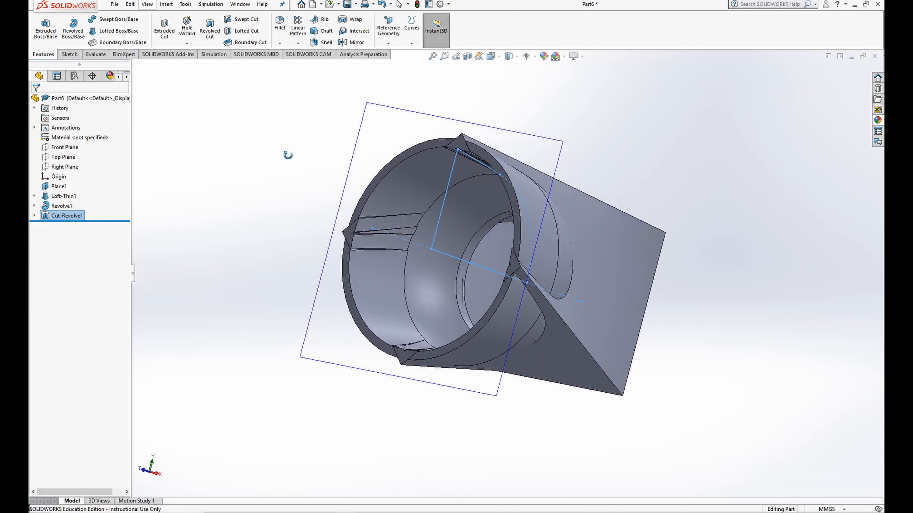
right_click(54, 215)
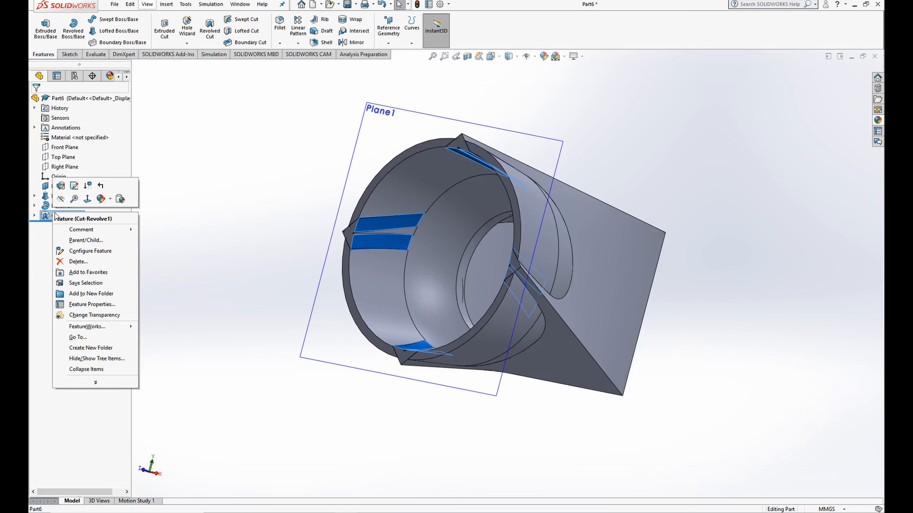
click(73, 186)
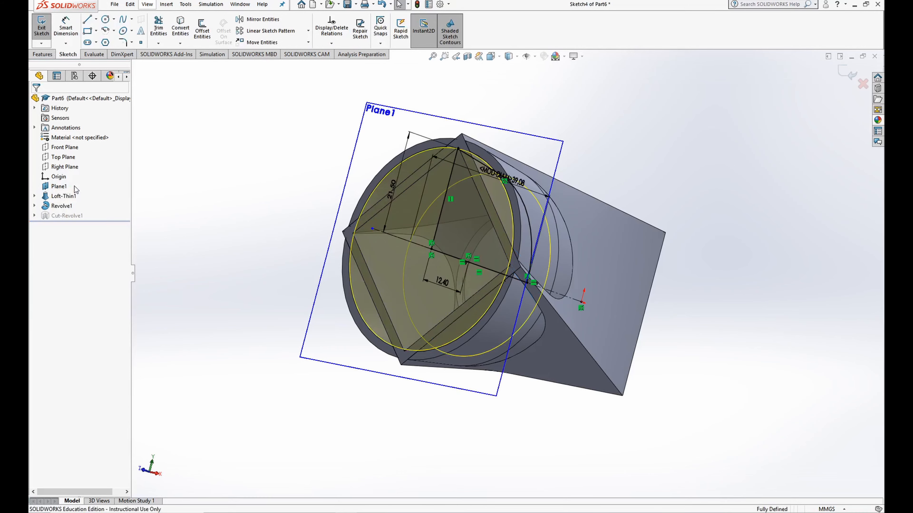
mouse_move(217, 200)
middle_down()
mouse_move(428, 204)
mouse_move(441, 191)
middle_up()
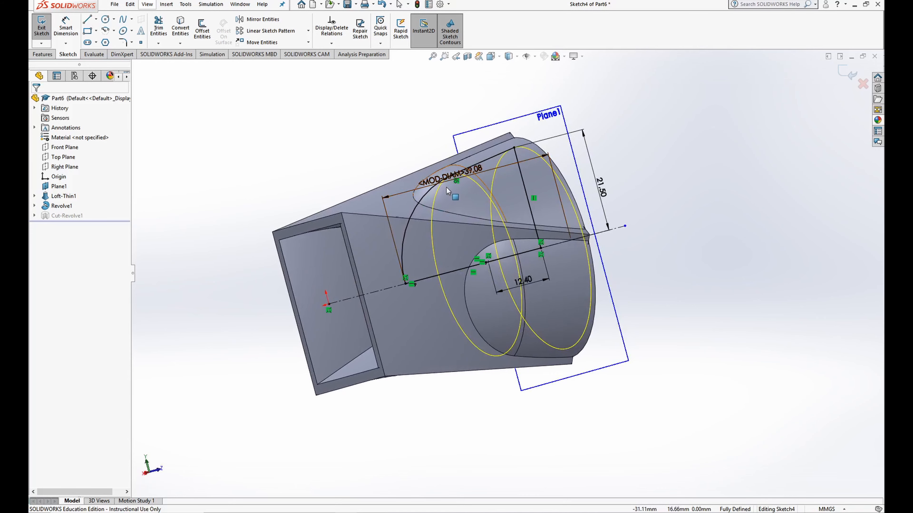
scroll(469, 185, down, 5)
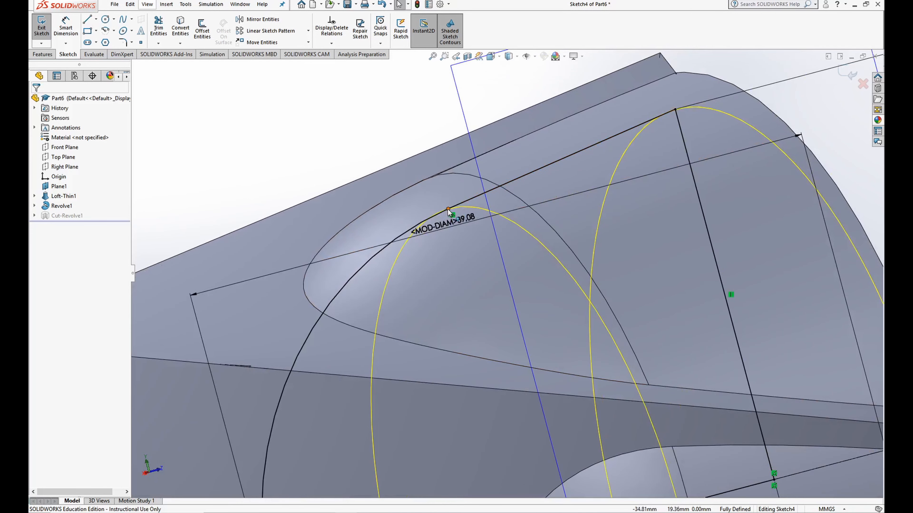
click(448, 209)
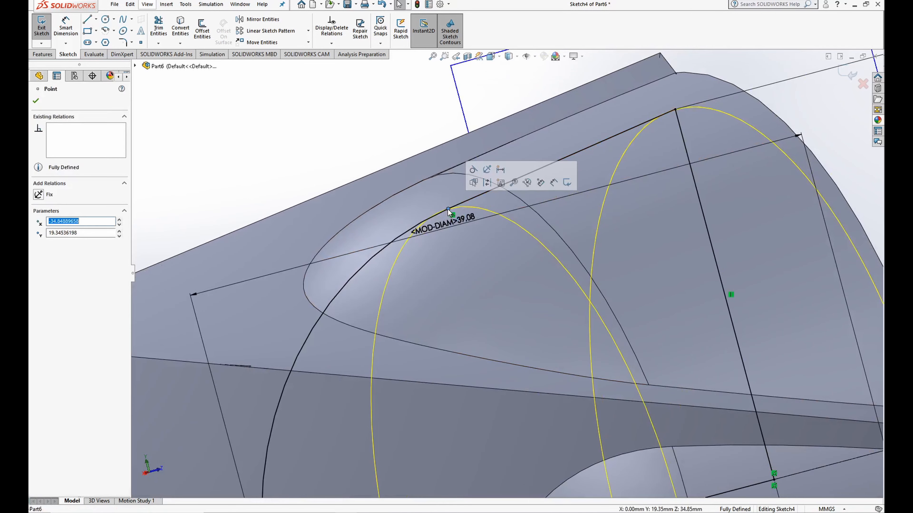
click(472, 171)
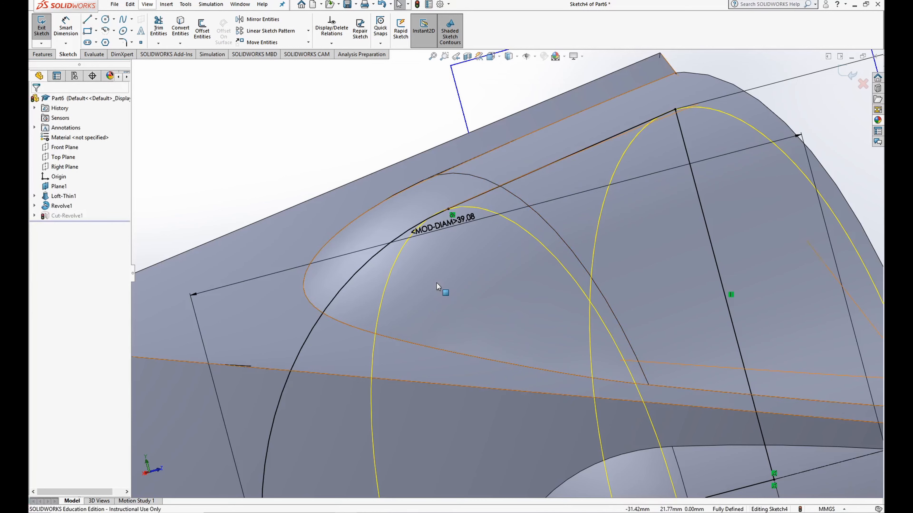
scroll(377, 164, up, 6)
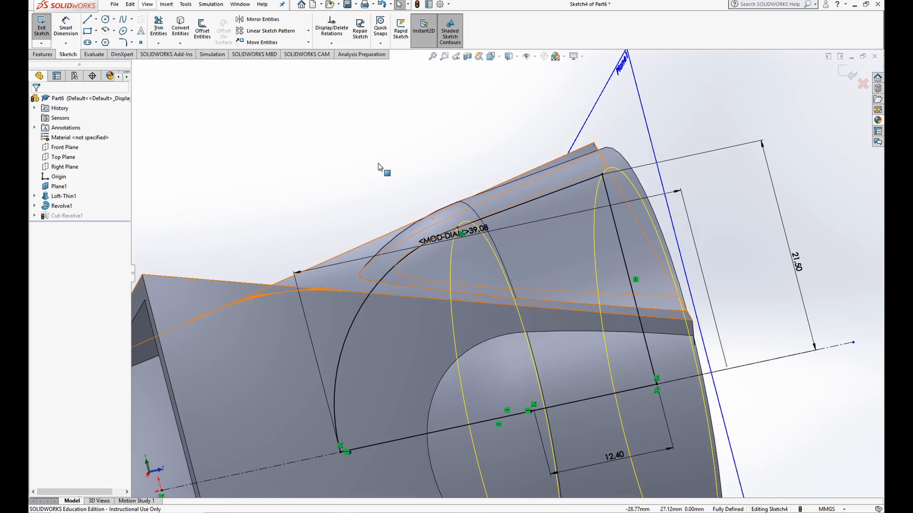
mouse_move(375, 161)
middle_down()
mouse_move(362, 178)
mouse_move(377, 159)
mouse_move(370, 175)
middle_up()
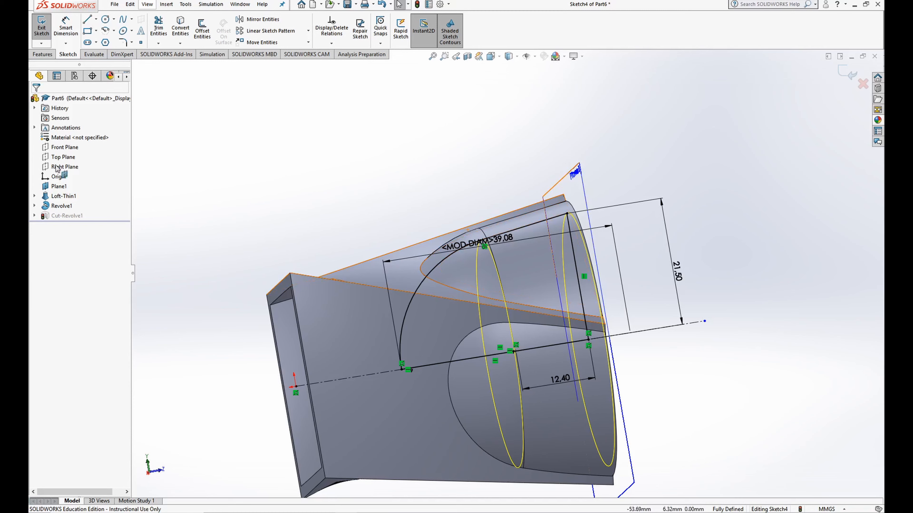
click(42, 27)
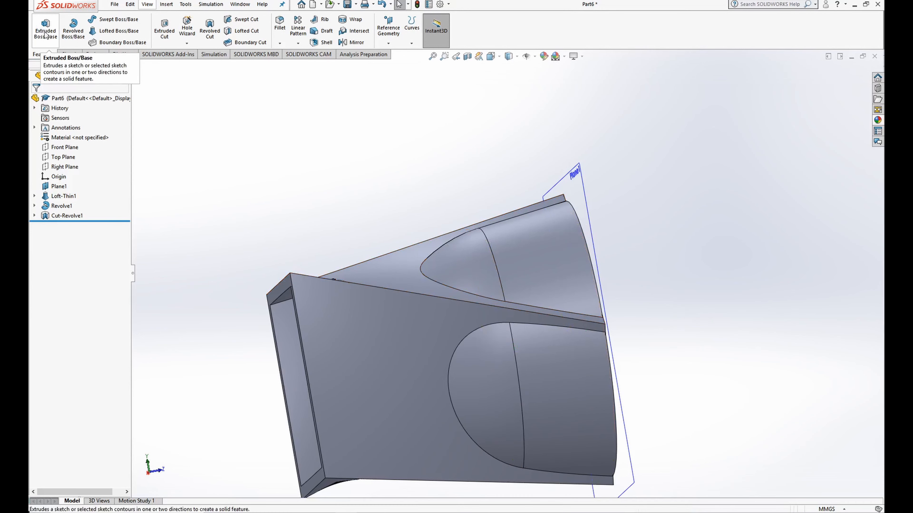
Open the profile sketch of the revolved curved wall for editing.
middle_drag(376, 378, 322, 392)
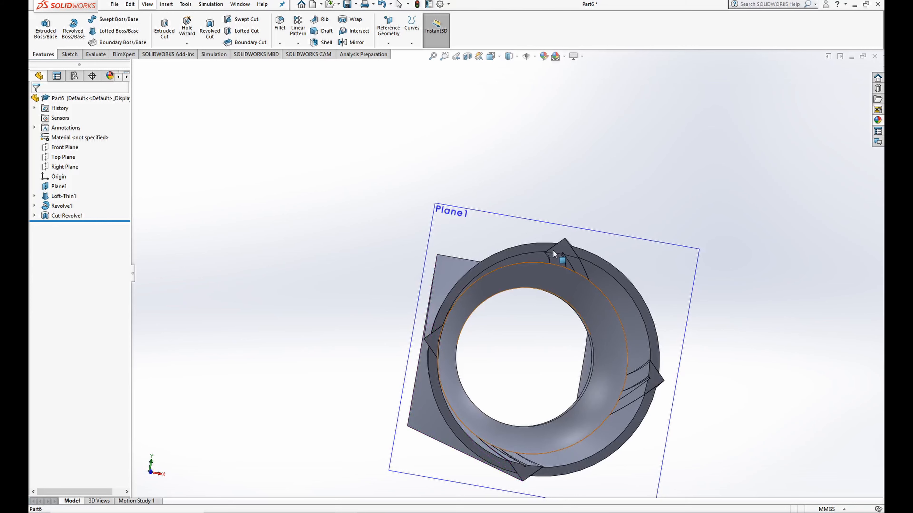
scroll(552, 251, down, 8)
middle_drag(552, 256, 571, 277)
scroll(572, 277, up, 5)
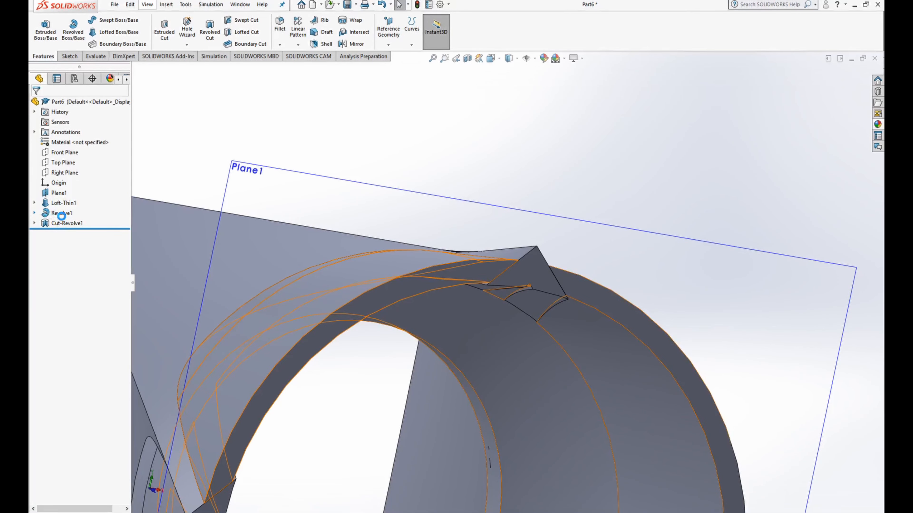
click(61, 214)
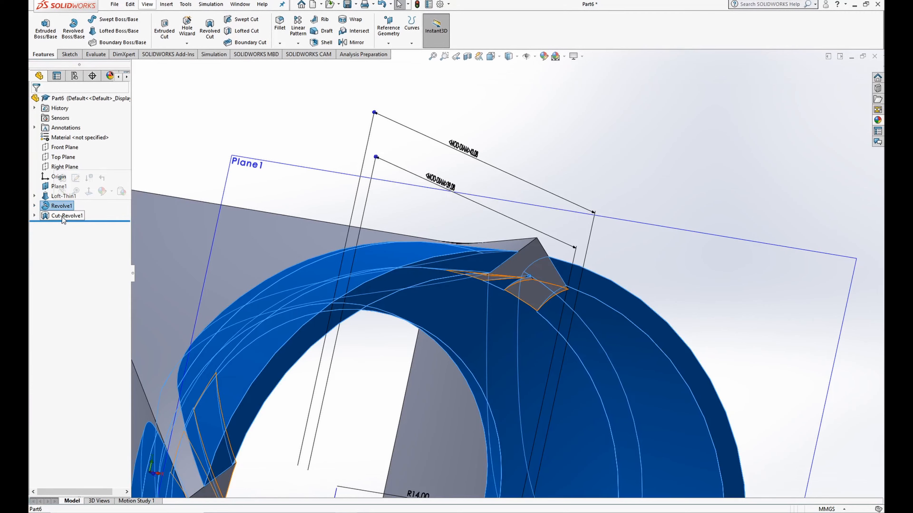
click(75, 179)
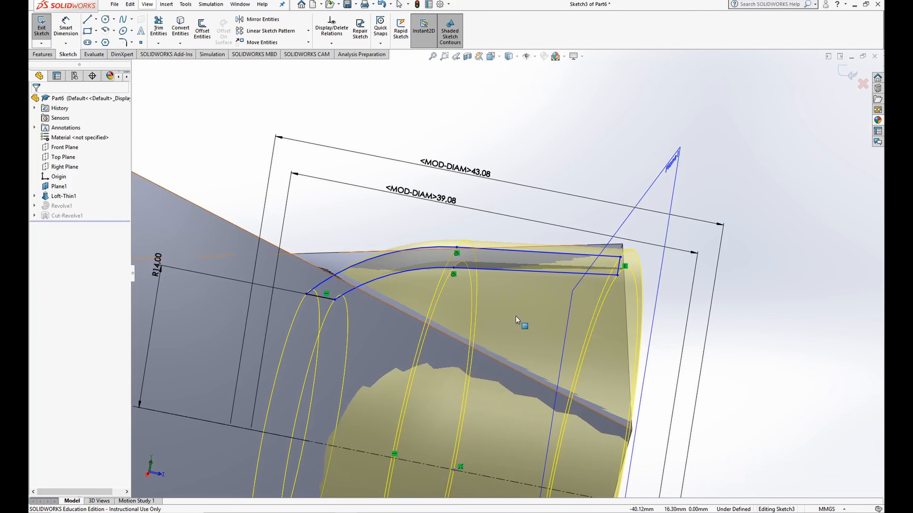
Dimension the distance from the centerline to the inner tangent line's outer endpoint at 21.5 mm.
mouse_move(517, 314)
middle_down()
mouse_move(491, 326)
mouse_move(435, 305)
middle_up()
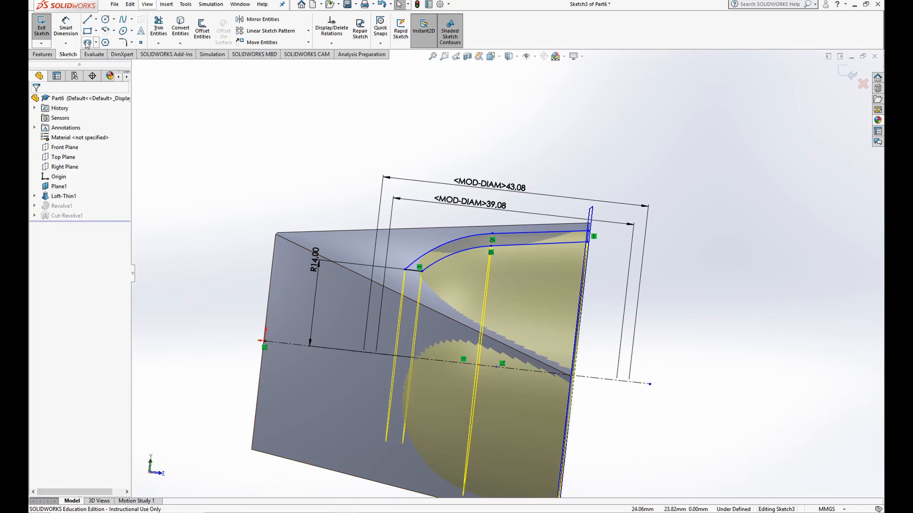
click(66, 27)
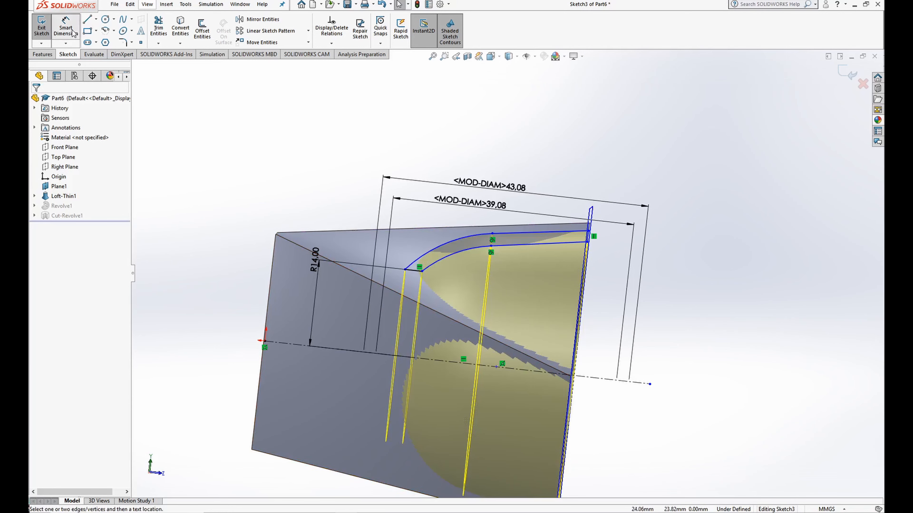
click(587, 242)
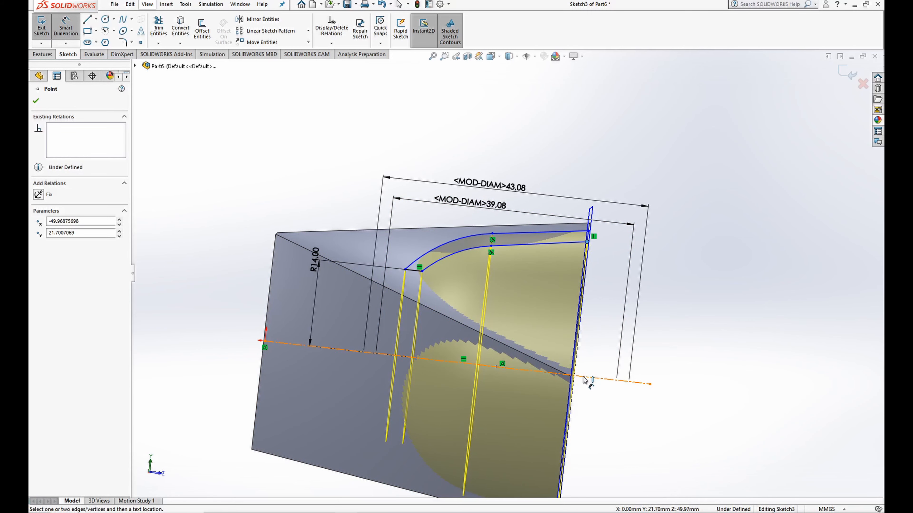
click(584, 378)
click(675, 321)
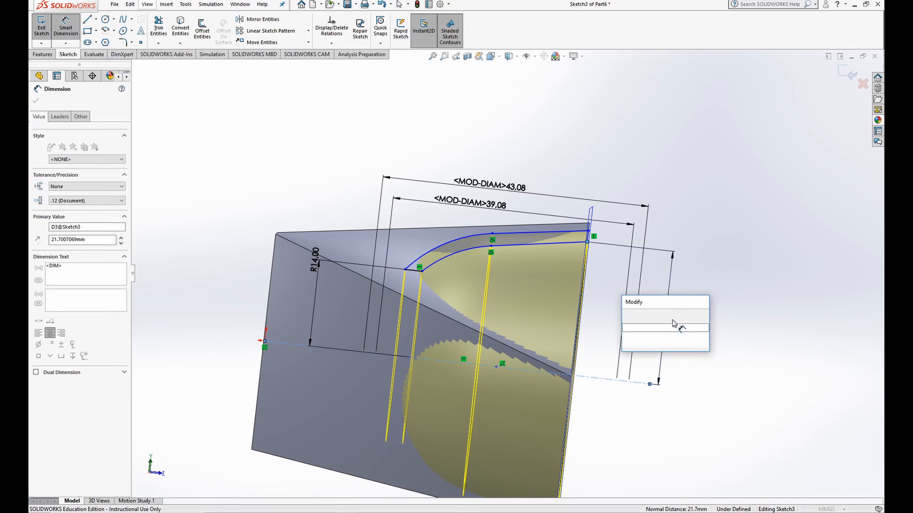
text(21.5)
key(Return)
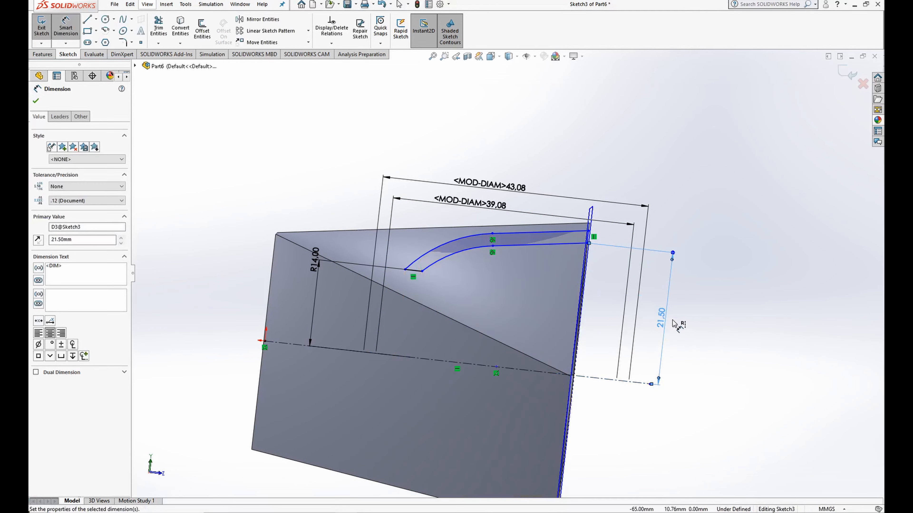
Dimension the outer tangent line's end at 23.5 mm from the centerline and exit the sketch to rebuild the part.
click(589, 232)
click(594, 378)
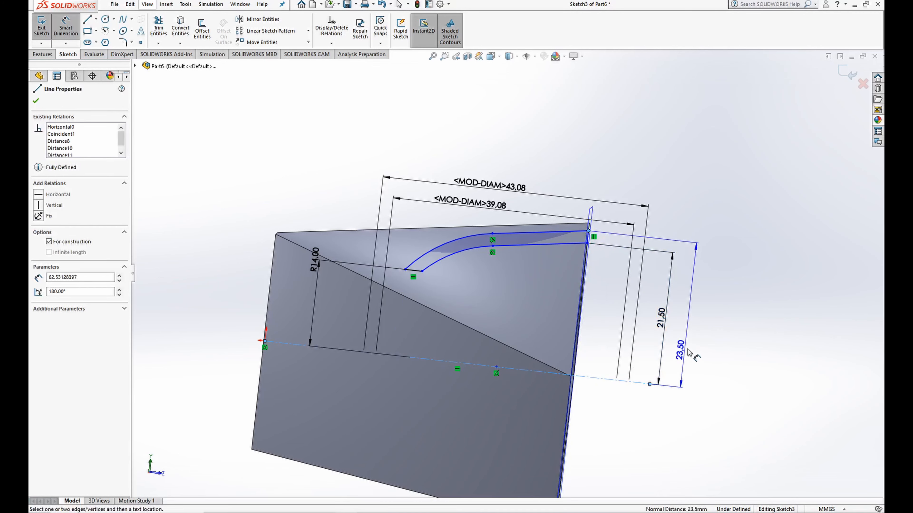
click(713, 323)
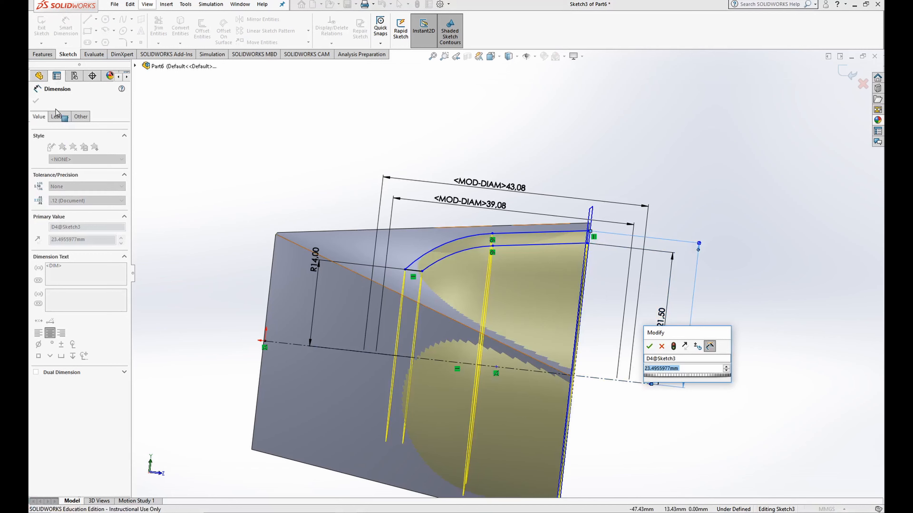
text(23.5)
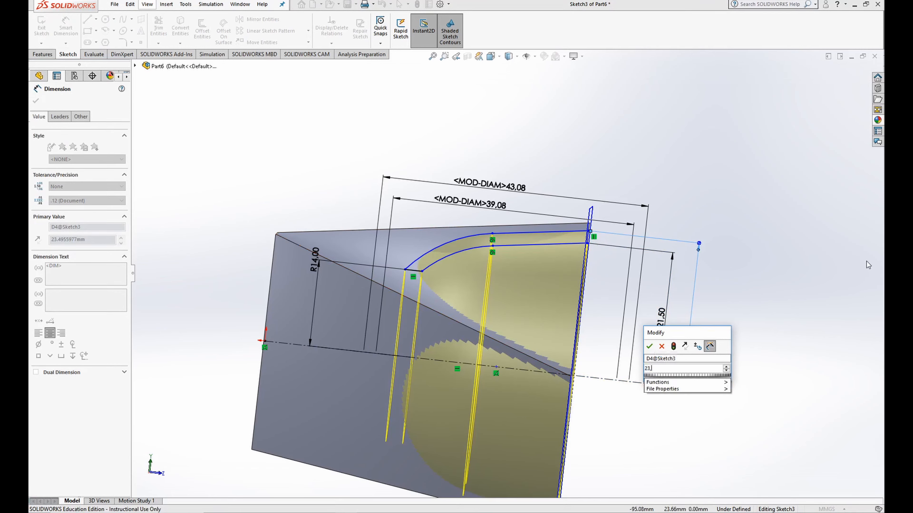
key(Return)
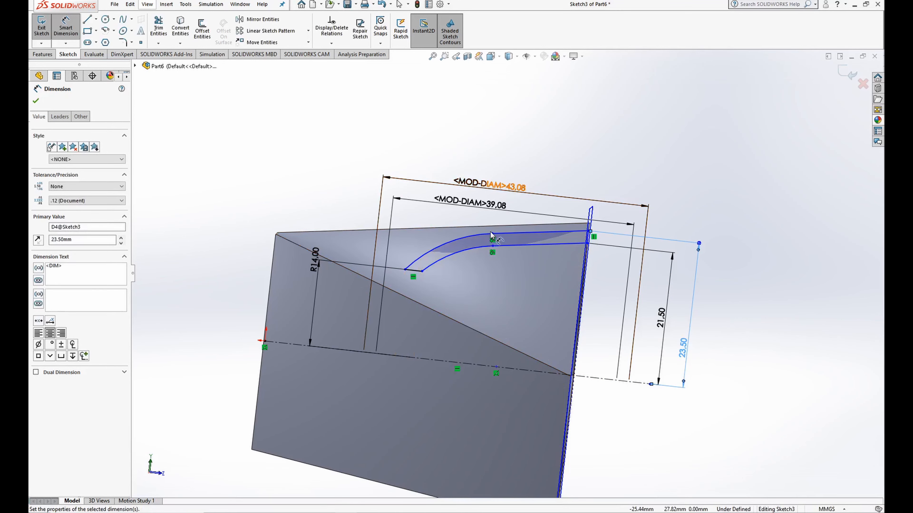
click(35, 101)
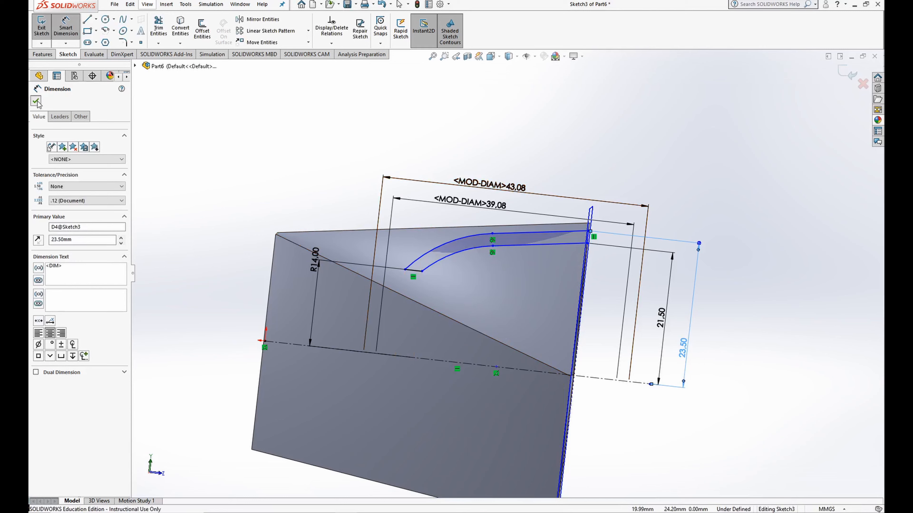
click(41, 27)
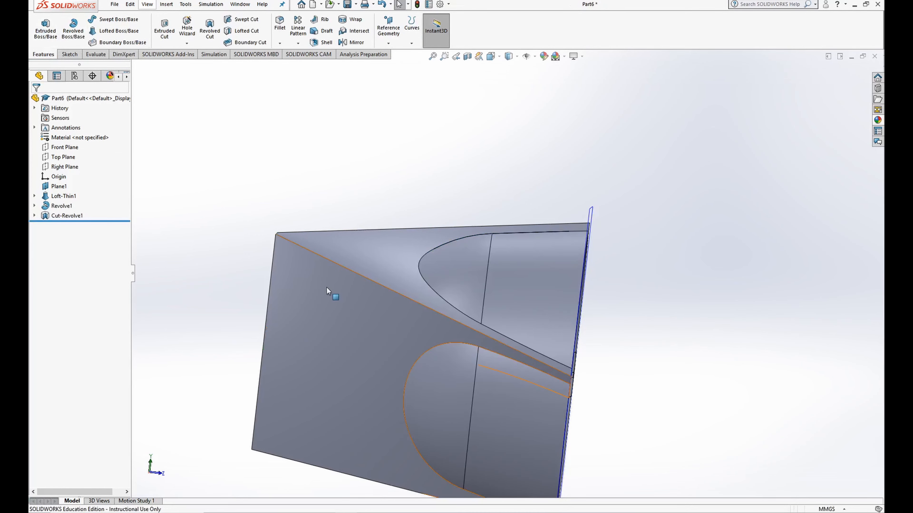
Start a 0.5 mm symmetric fillet and select the end face around the large circular opening.
mouse_move(295, 281)
middle_down()
mouse_move(295, 261)
mouse_move(316, 261)
mouse_move(282, 274)
middle_up()
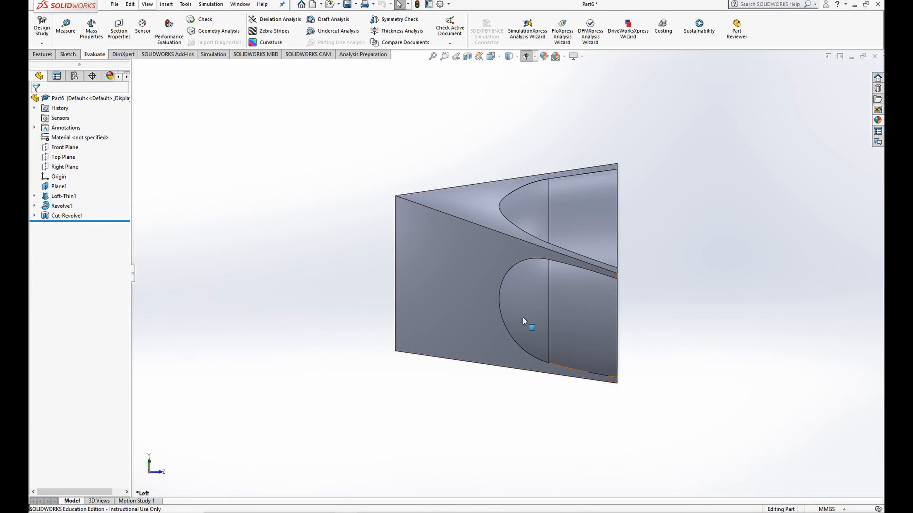
middle_drag(523, 318, 486, 286)
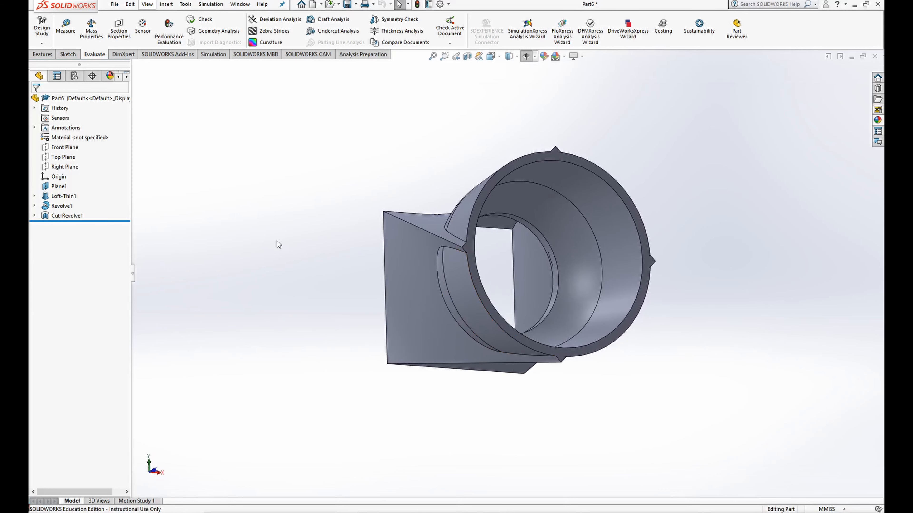
click(42, 54)
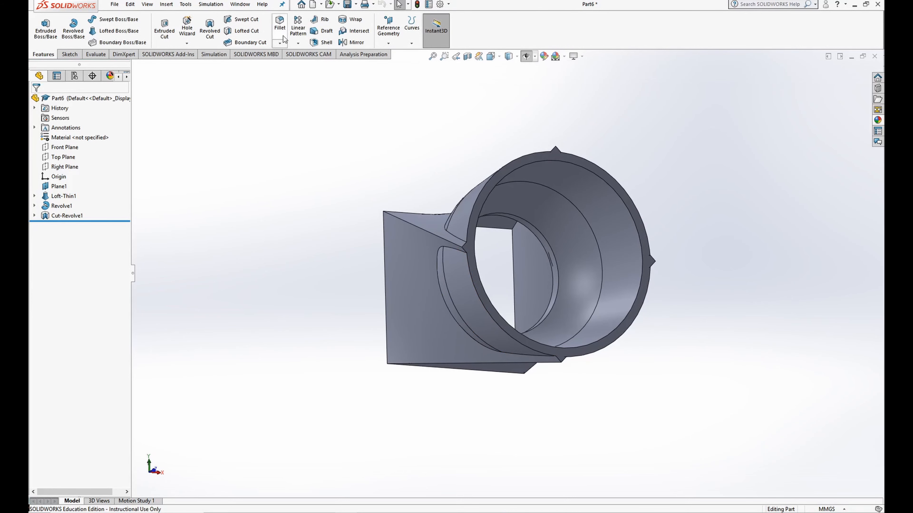
click(280, 25)
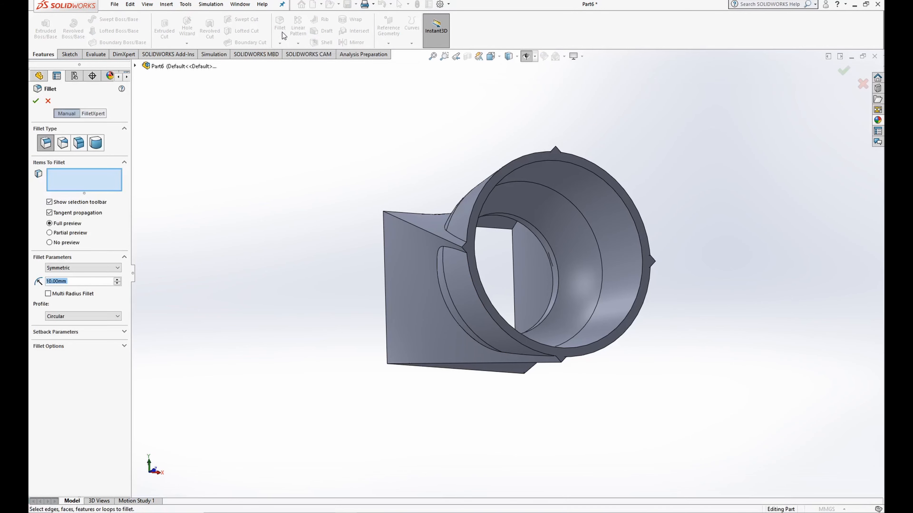
text(0.5)
key(Return)
click(495, 180)
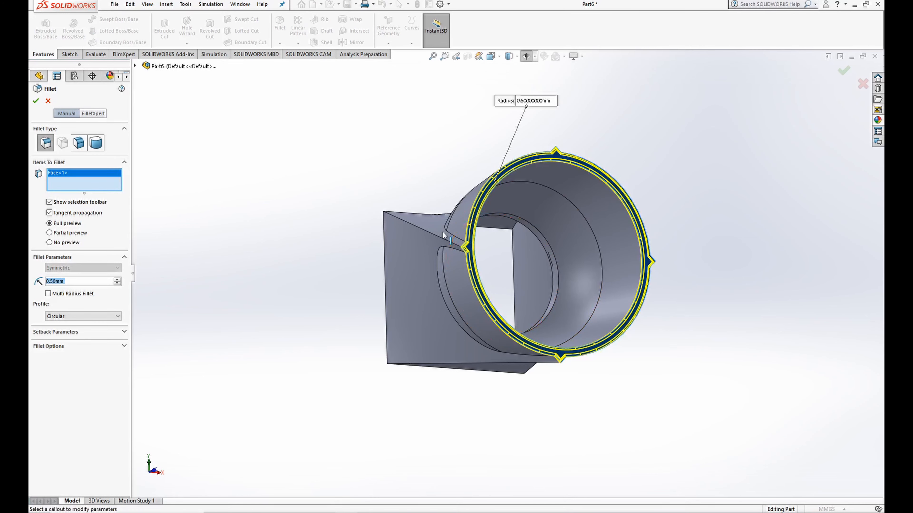
Add the loft's four long outer corner edges to the fillet and apply it.
click(431, 235)
click(463, 365)
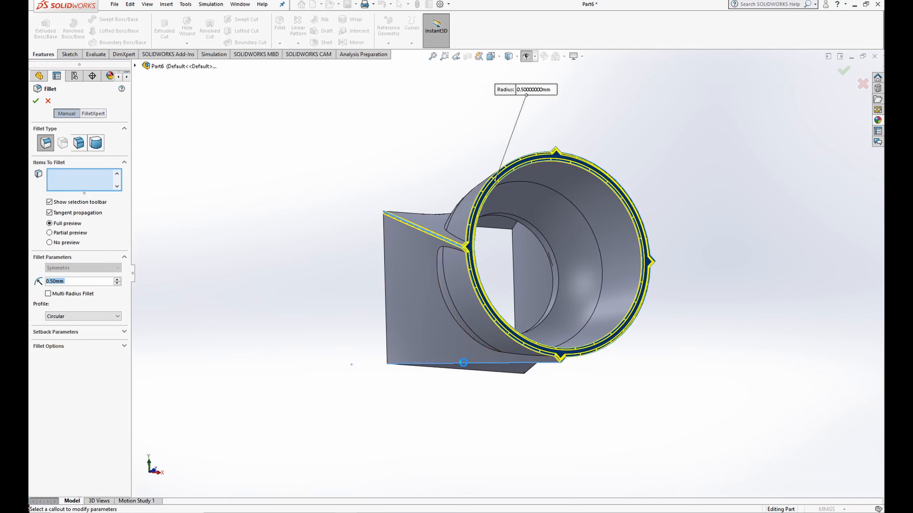
middle_drag(449, 339, 330, 285)
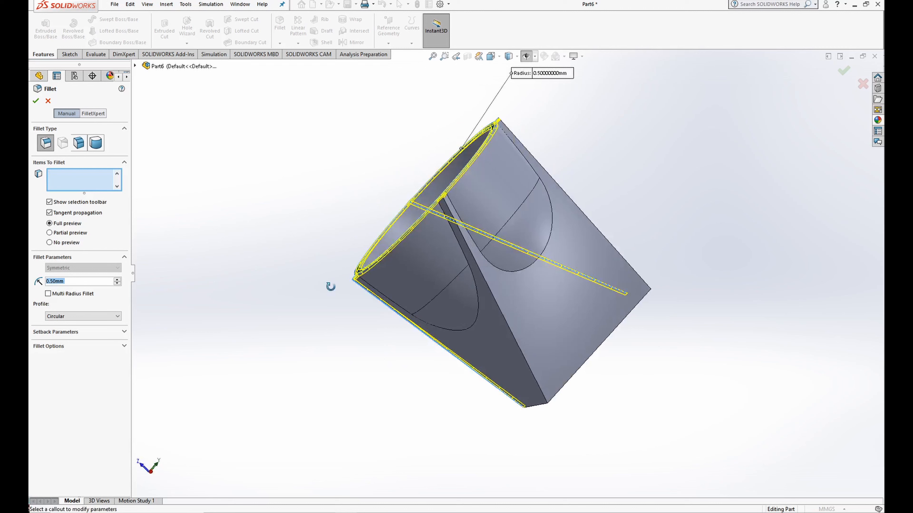
click(474, 294)
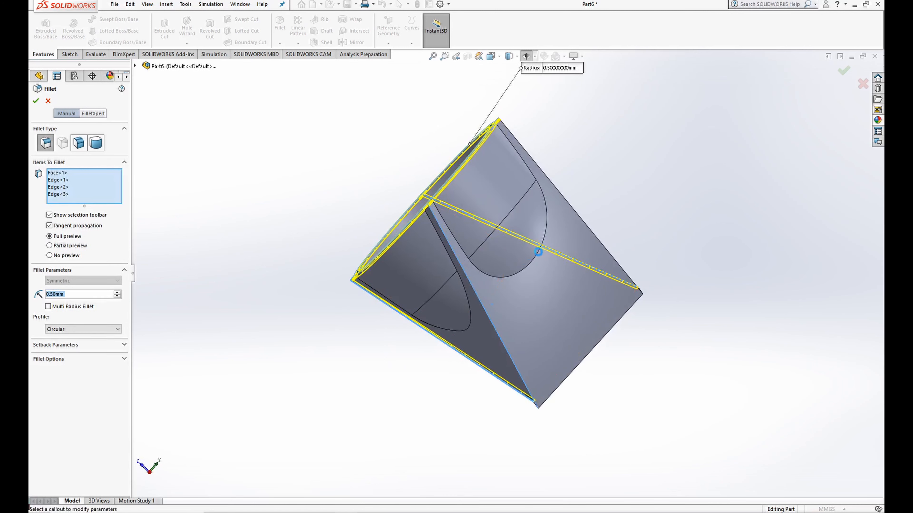
click(581, 219)
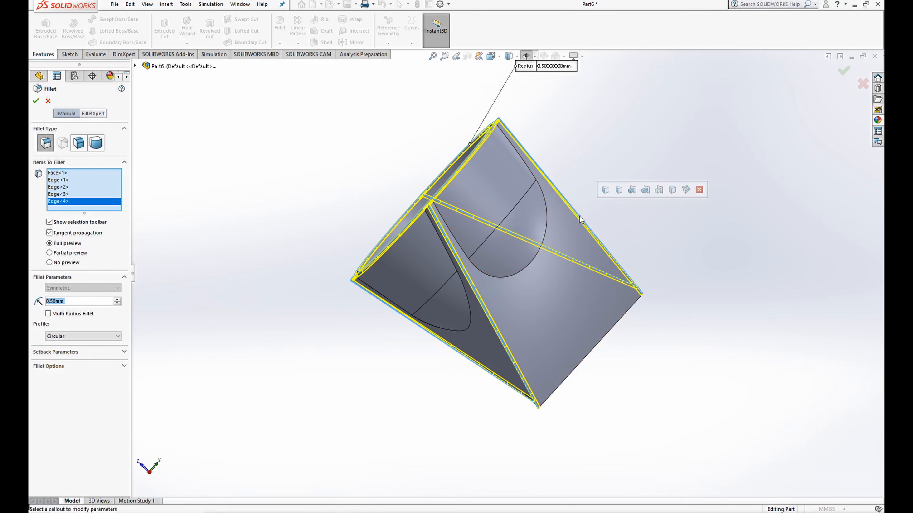
click(35, 99)
Examine the part's inner walls in a section view along the Right Plane, and turn the section view off.
middle_drag(308, 247, 476, 86)
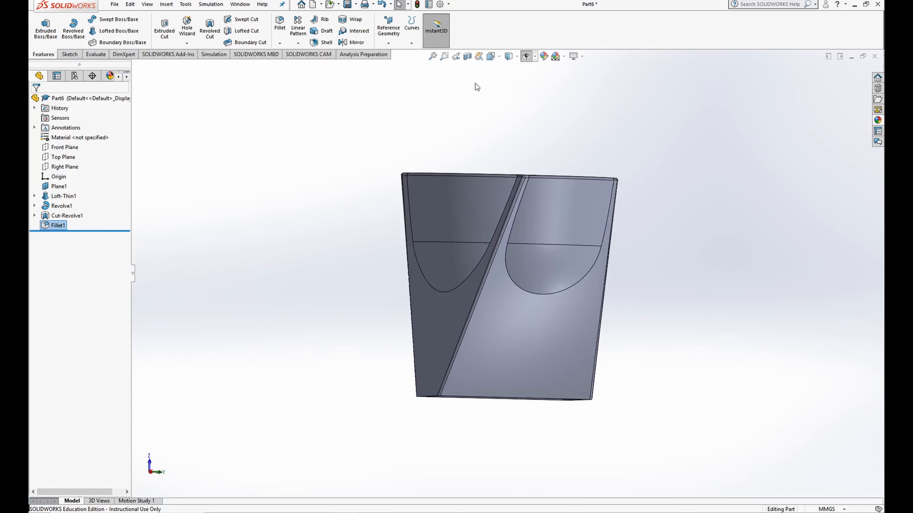
click(467, 57)
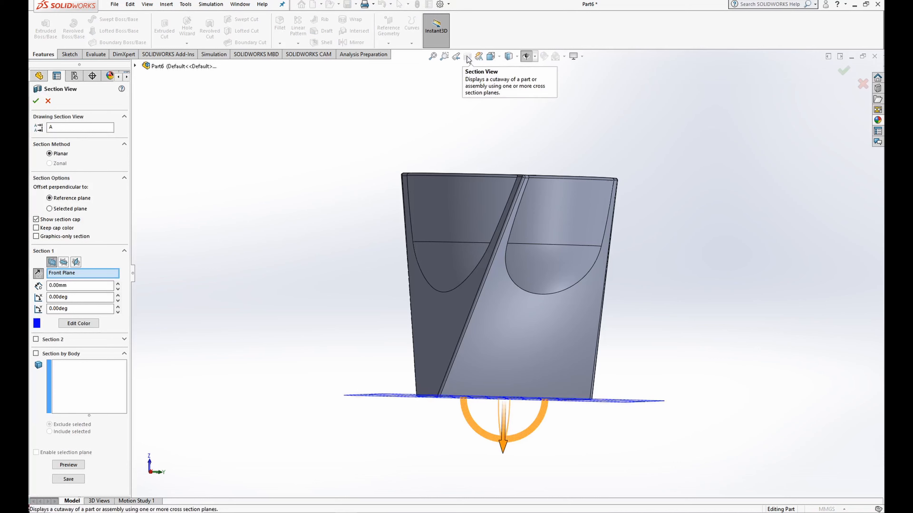
click(63, 262)
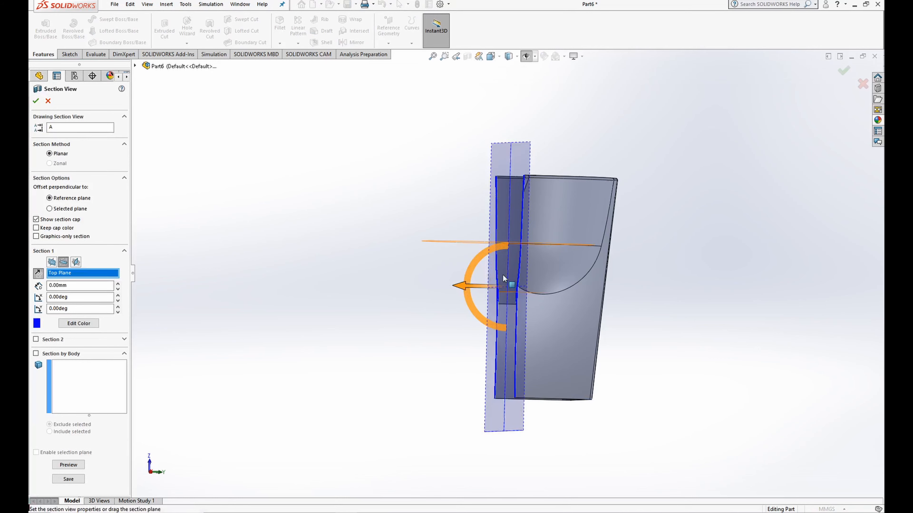
click(76, 263)
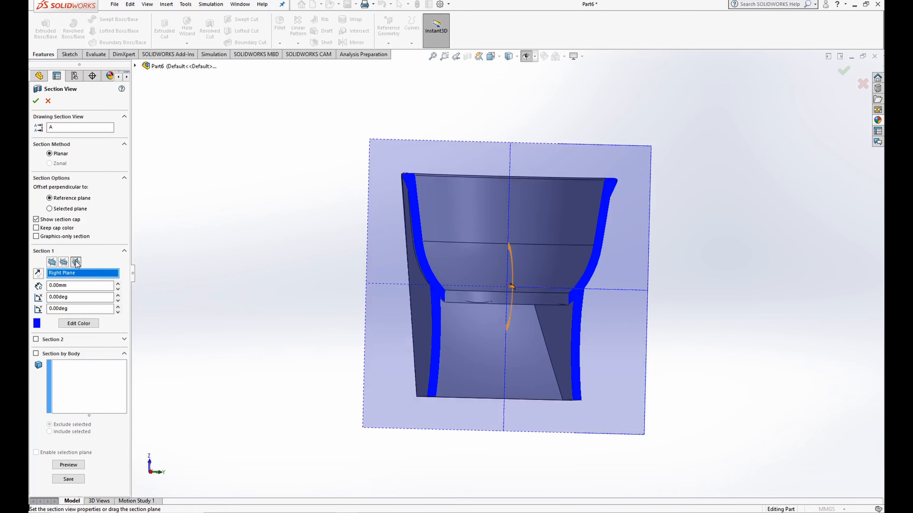
click(36, 100)
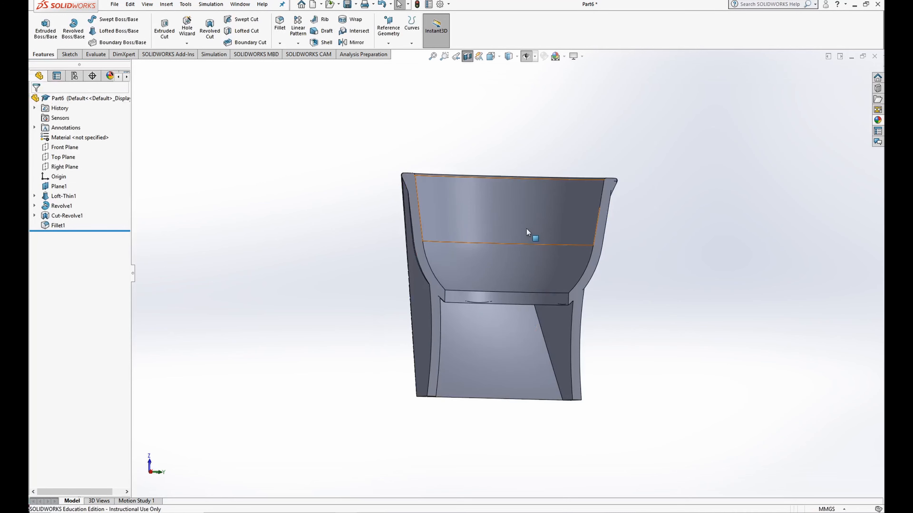
middle_drag(528, 232, 382, 241)
middle_drag(386, 251, 534, 290)
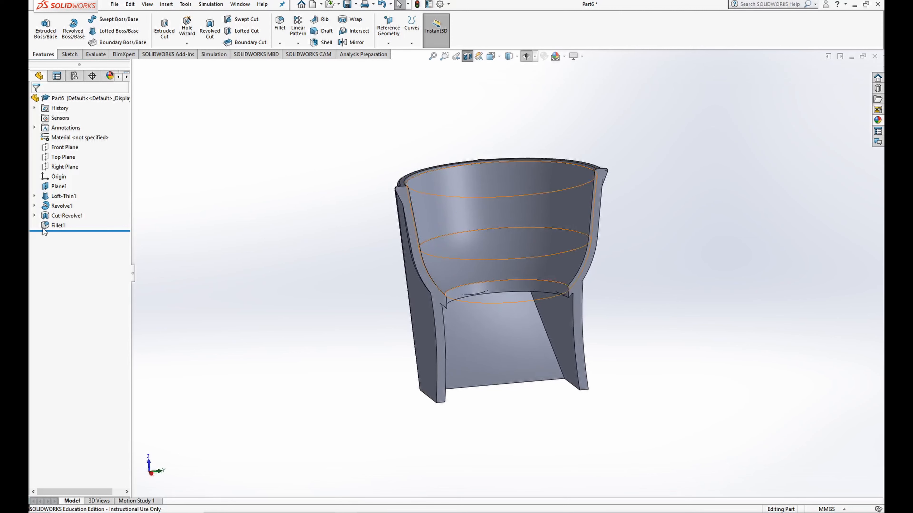
click(467, 56)
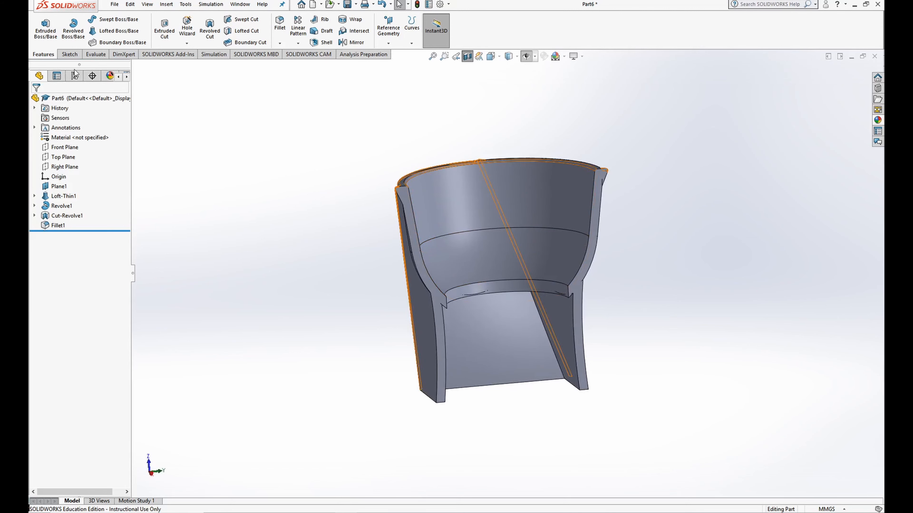
Apply the green high gloss plastic appearance to the whole part.
right_click(67, 100)
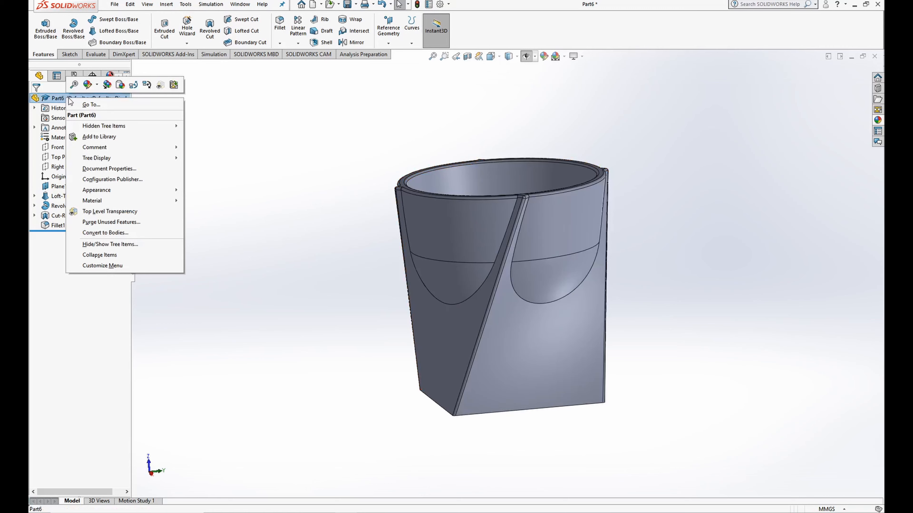
click(89, 85)
click(98, 104)
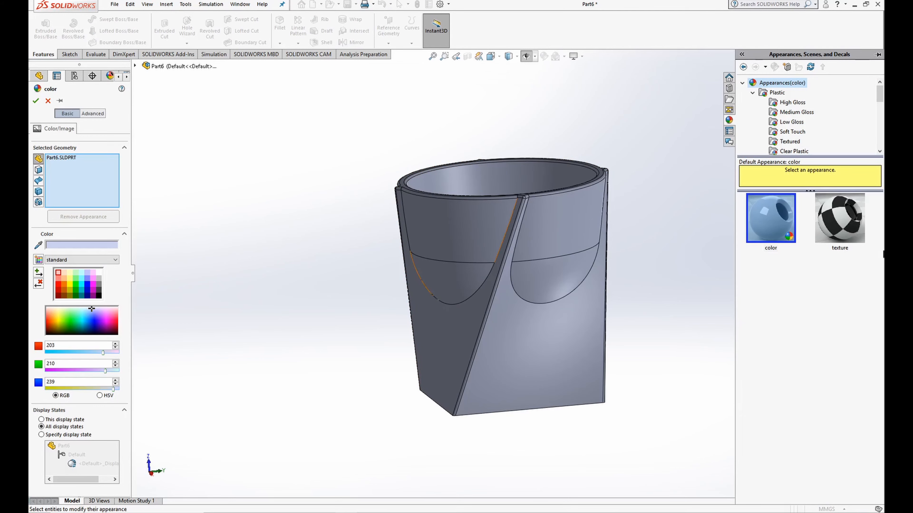
click(793, 112)
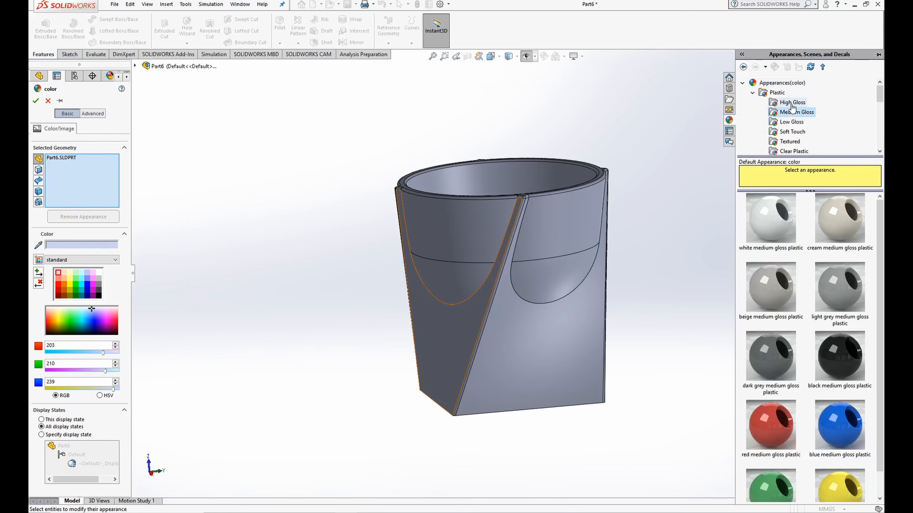
click(792, 103)
click(784, 476)
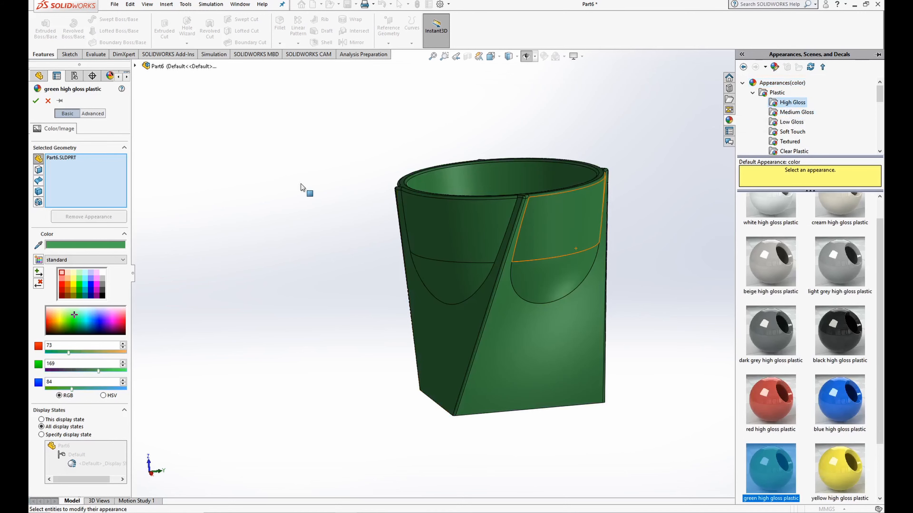
click(35, 101)
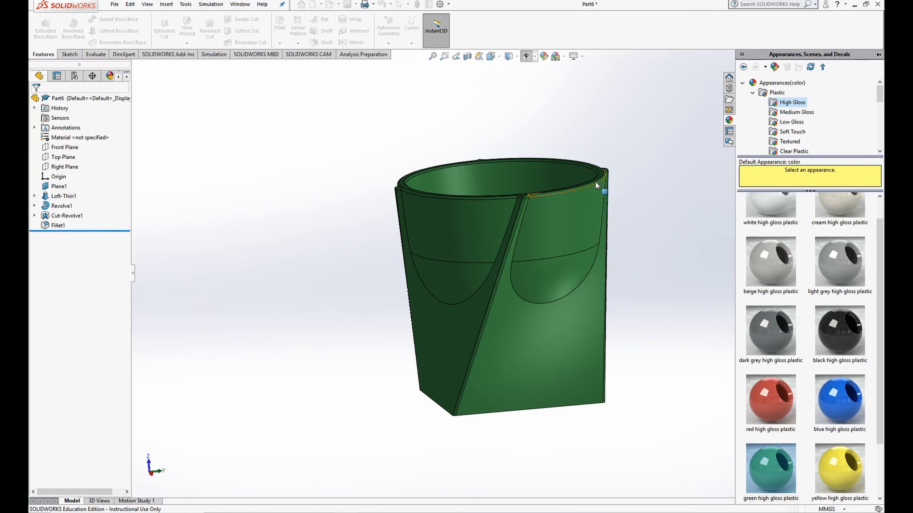
Save the part as "egg cup Twisted" in the egg cup folder.
middle_drag(593, 184, 631, 351)
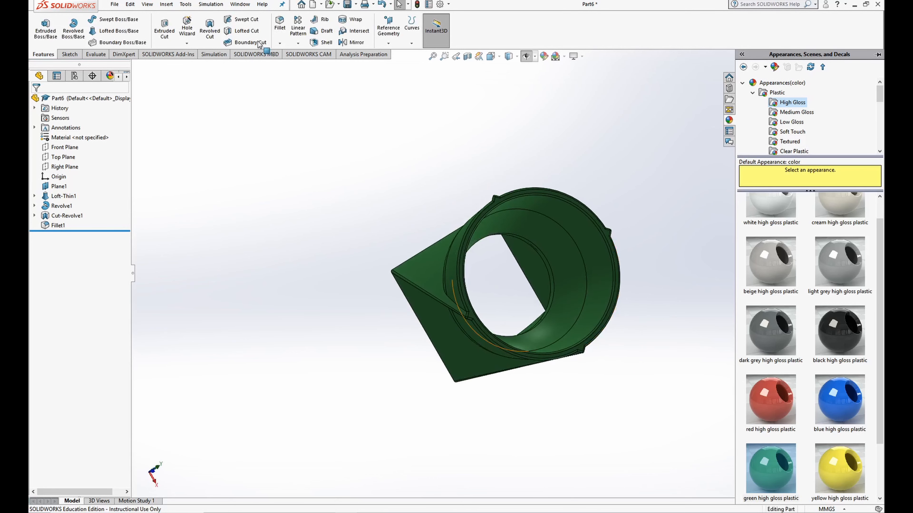
click(114, 4)
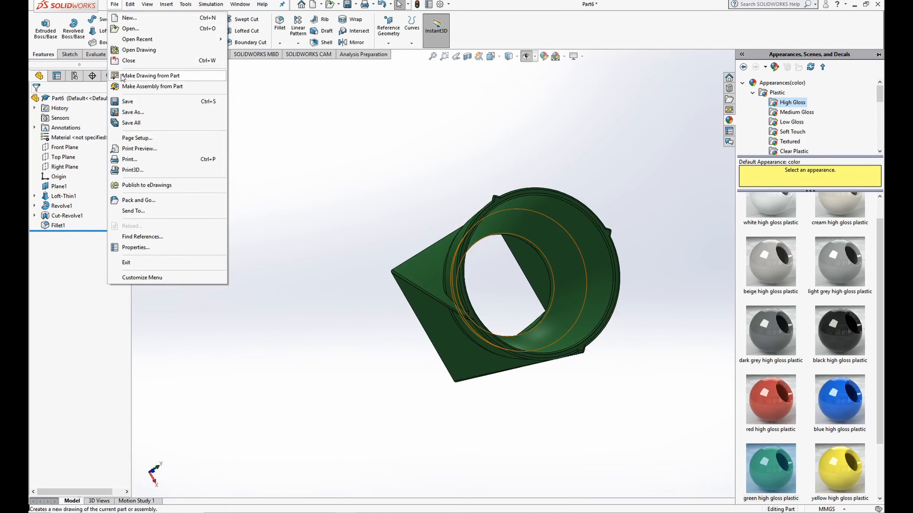
click(127, 102)
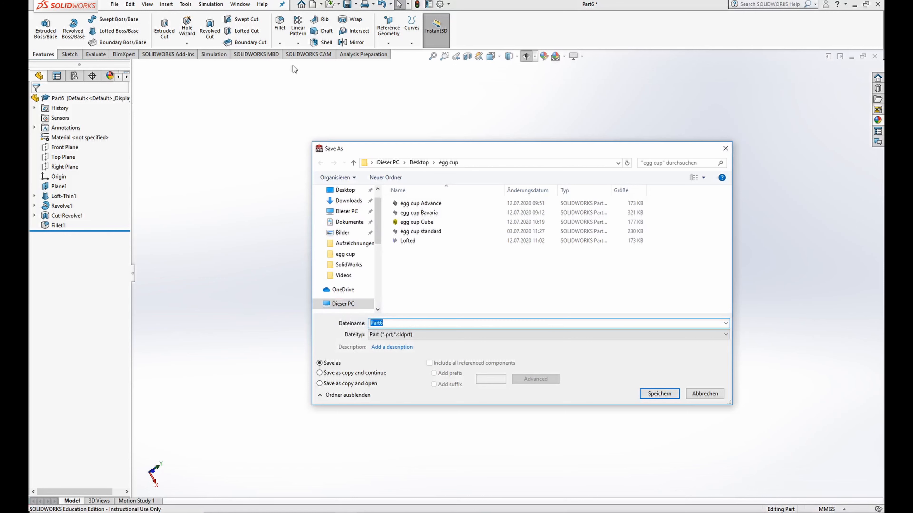
text(egg)
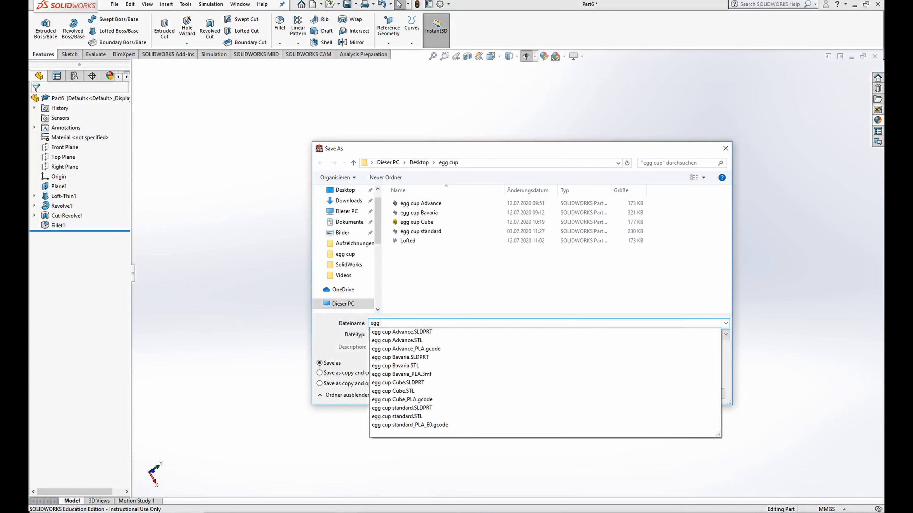
text( cup twisted)
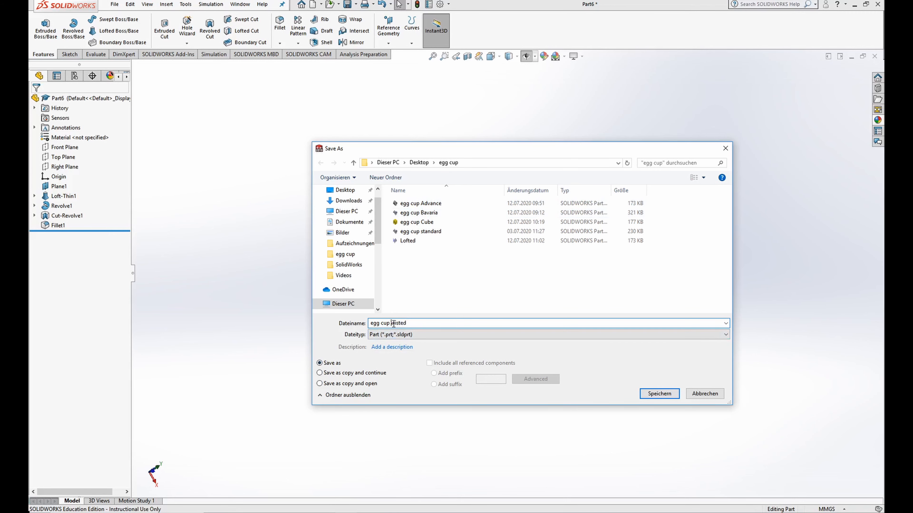
click(660, 394)
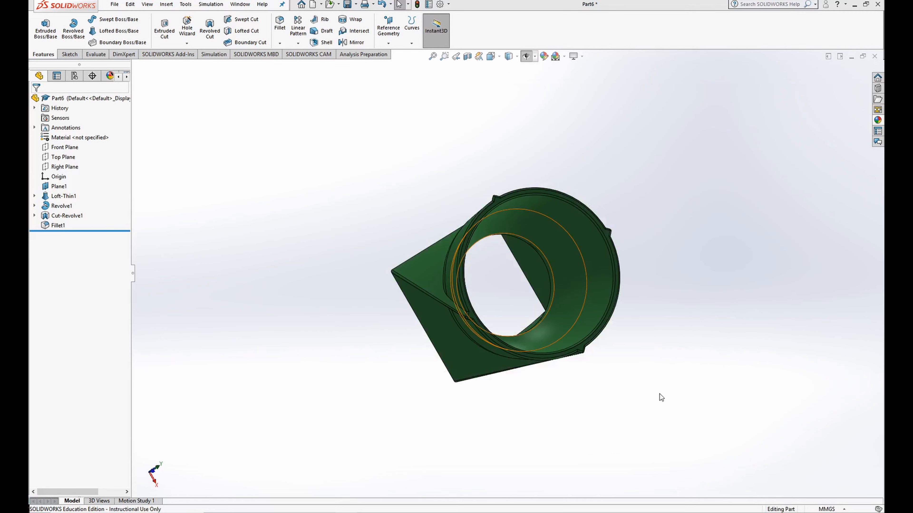
Export the part in STL format as "egg cup Twisted" to the egg cup folder.
middle_drag(522, 386, 422, 369)
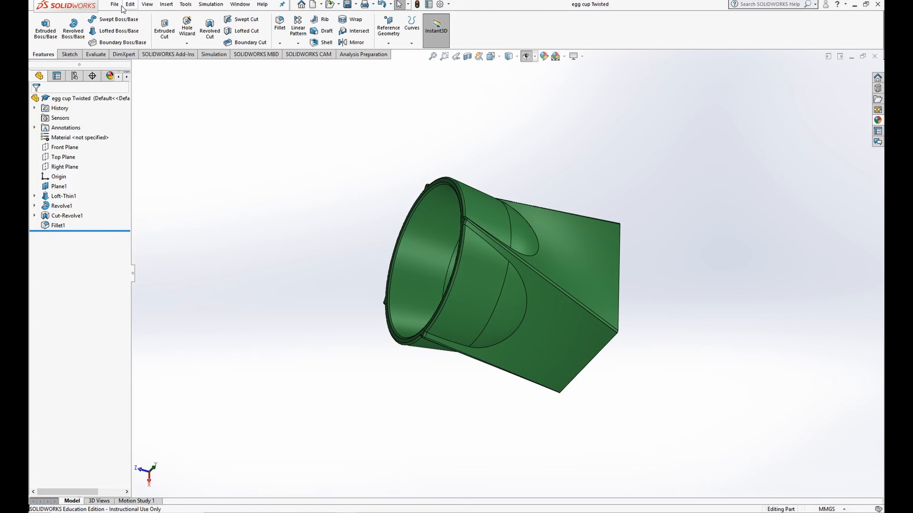
click(115, 5)
click(311, 120)
click(426, 335)
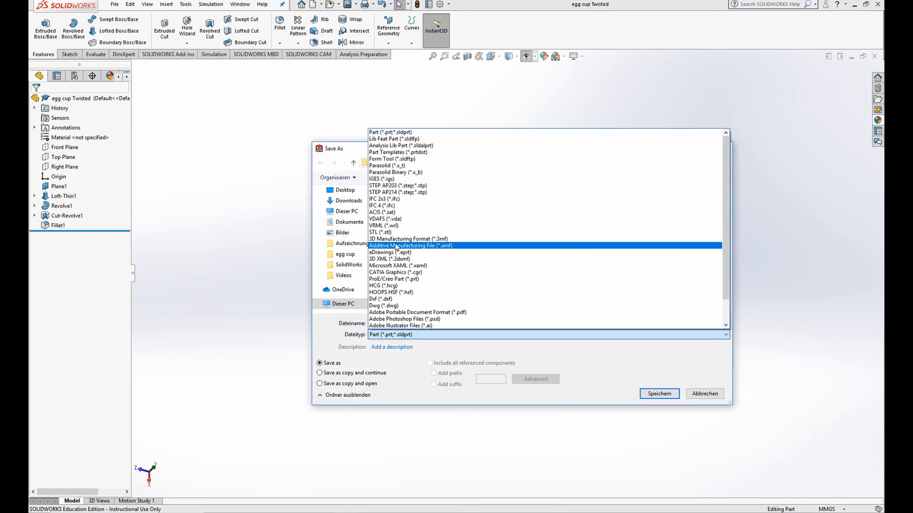
click(395, 233)
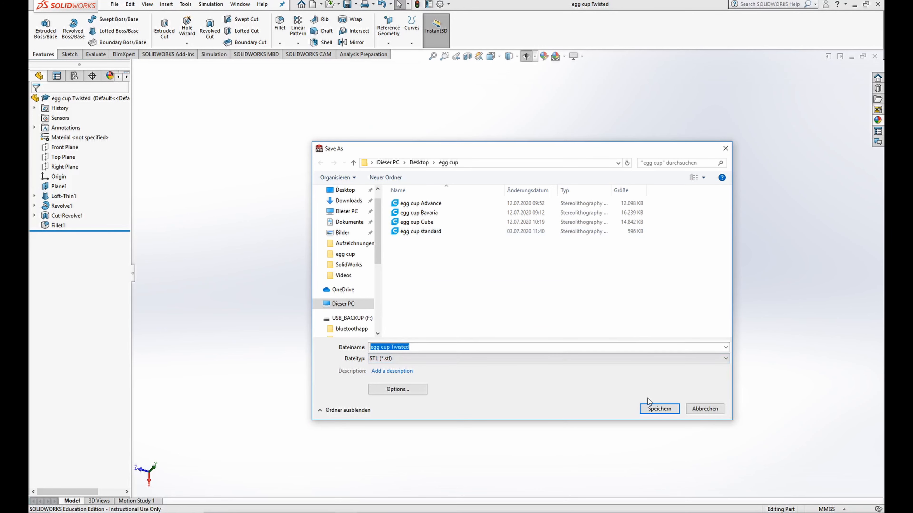
click(651, 410)
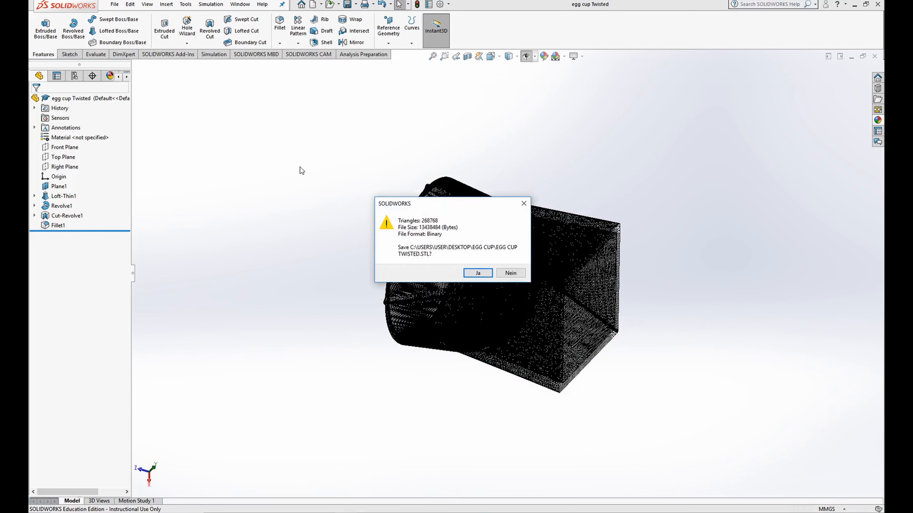
click(477, 272)
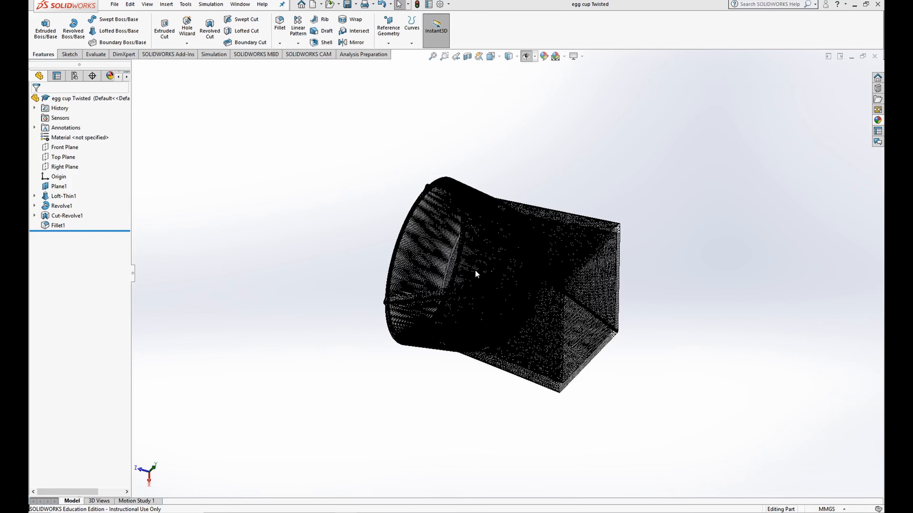
middle_drag(476, 274, 544, 285)
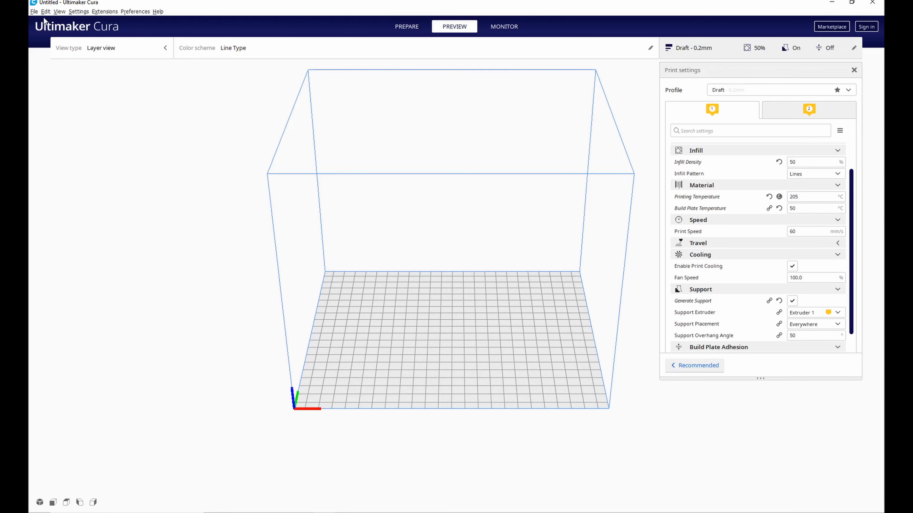
Switch to Ultimaker Cura, load the "egg cup Twisted" STL file and show it in the Prepare stage.
click(34, 11)
click(54, 21)
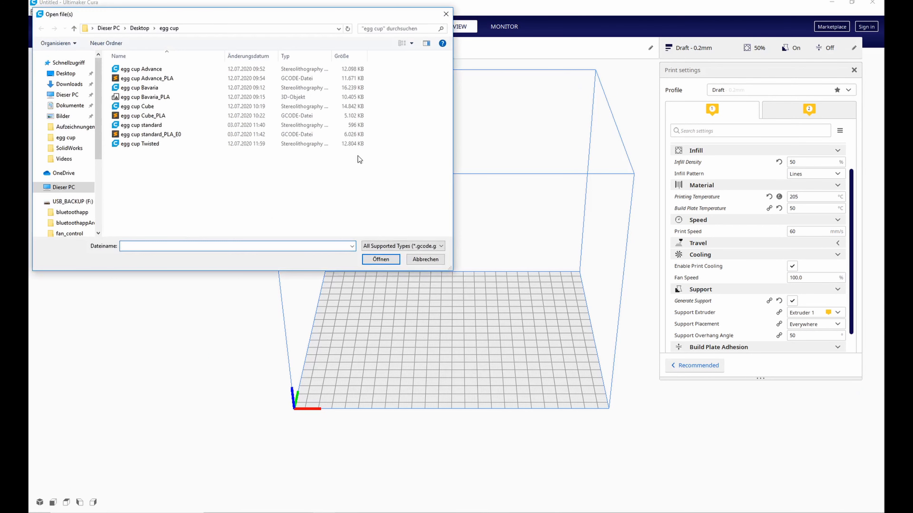
click(155, 145)
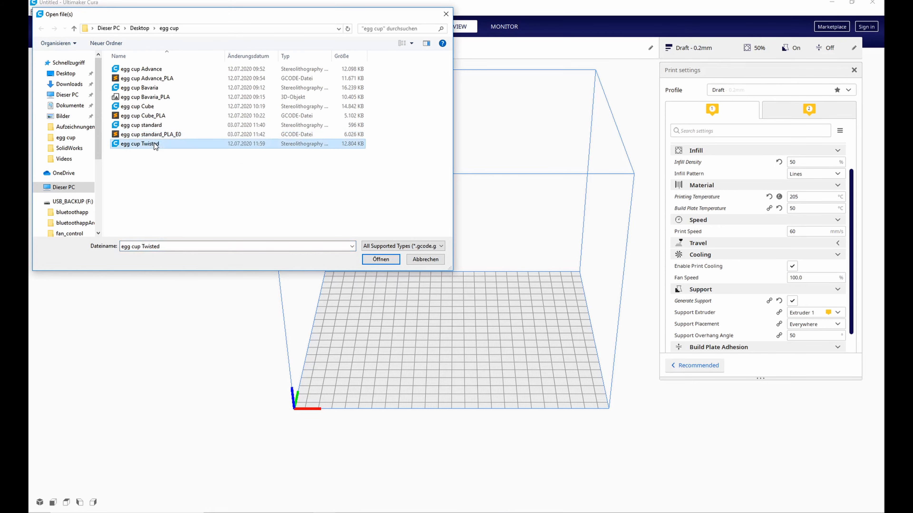
click(371, 260)
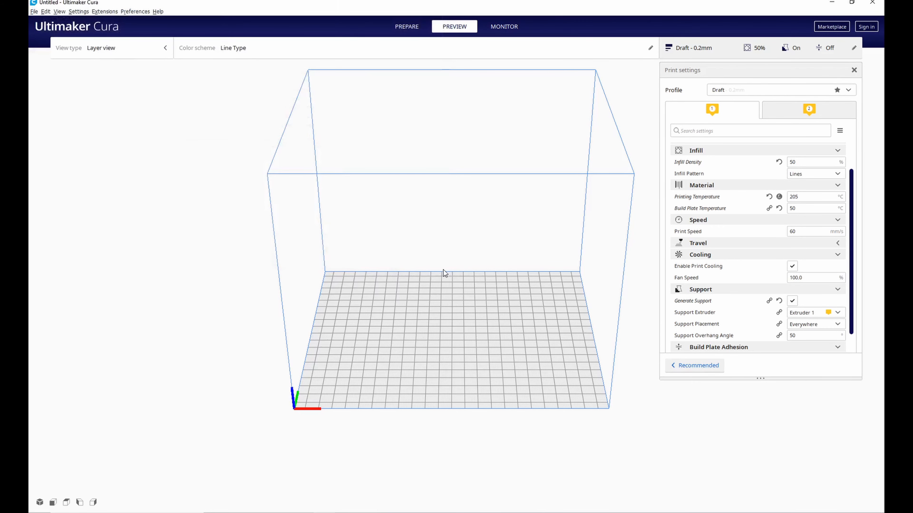
click(407, 29)
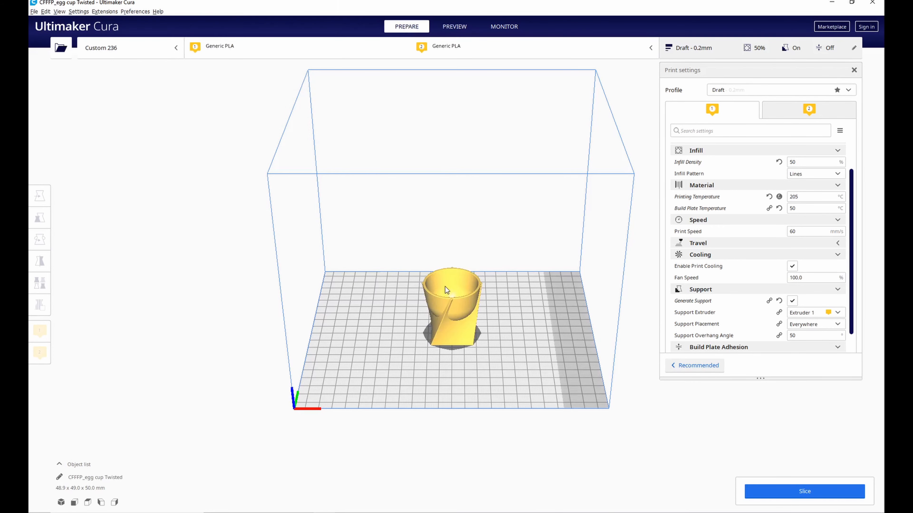
Rotate the egg cup 180° on the build plate so its square end faces up, and deselect it.
click(453, 318)
click(39, 240)
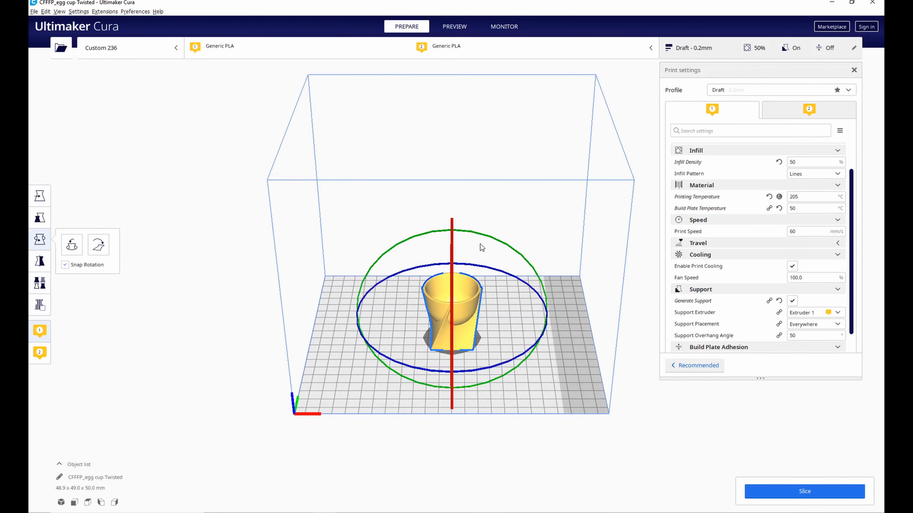
drag(515, 281, 351, 364)
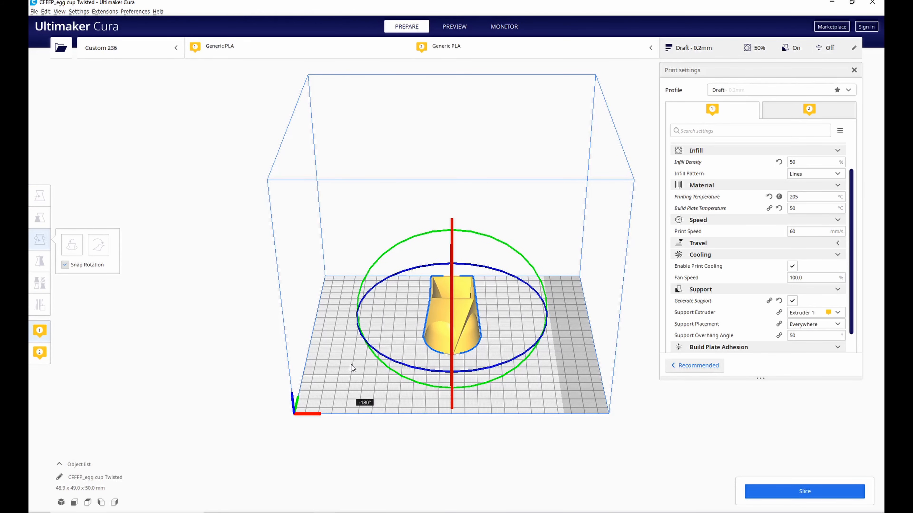
scroll(454, 320, up, 5)
click(172, 245)
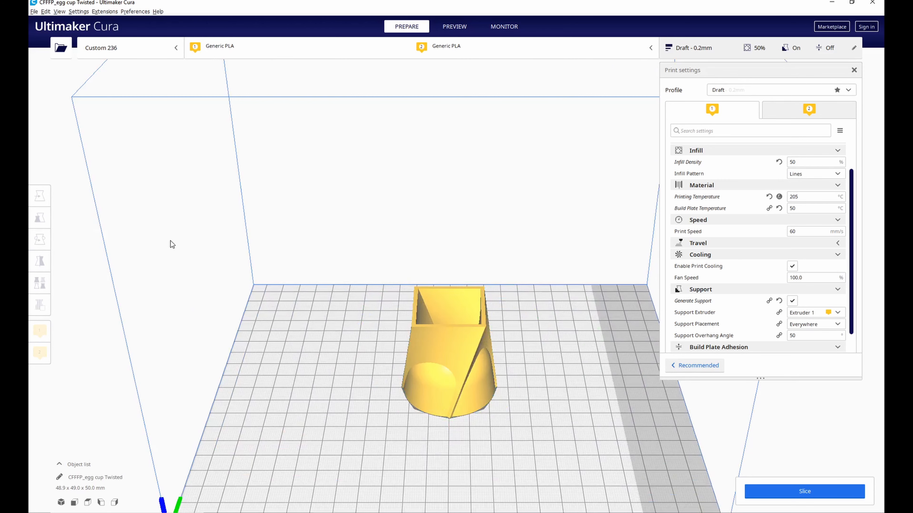
Review the print settings, slice the egg cup with the Draft 0.2 mm profile and switch to the layer preview.
scroll(800, 164, down, 1)
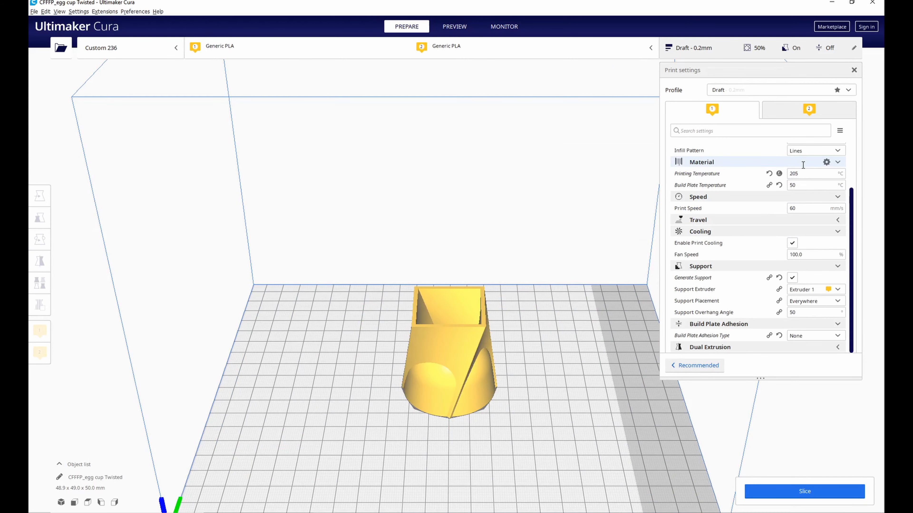
scroll(800, 164, up, 1)
scroll(802, 164, down, 1)
scroll(803, 165, up, 5)
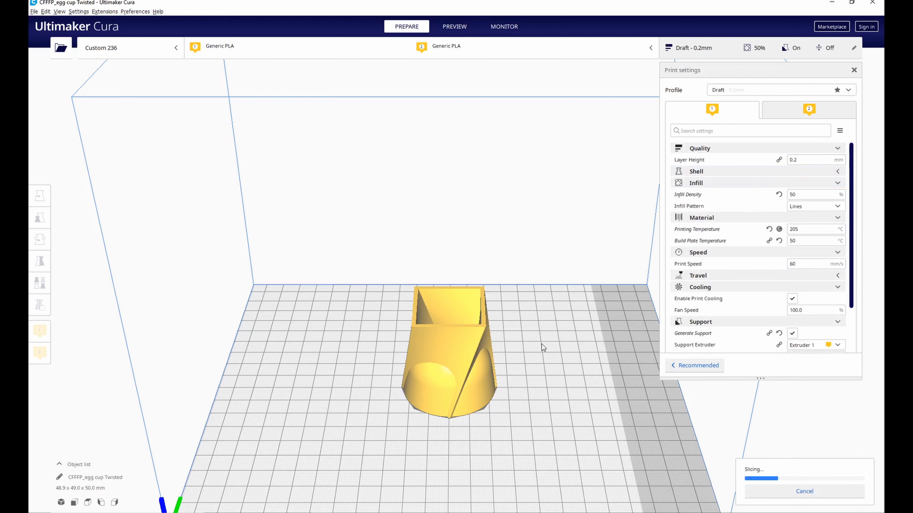
click(455, 27)
Examine the sliced toolpaths of the egg cup's upper layers near the square end, and return to the topmost layer.
scroll(467, 403, down, 4)
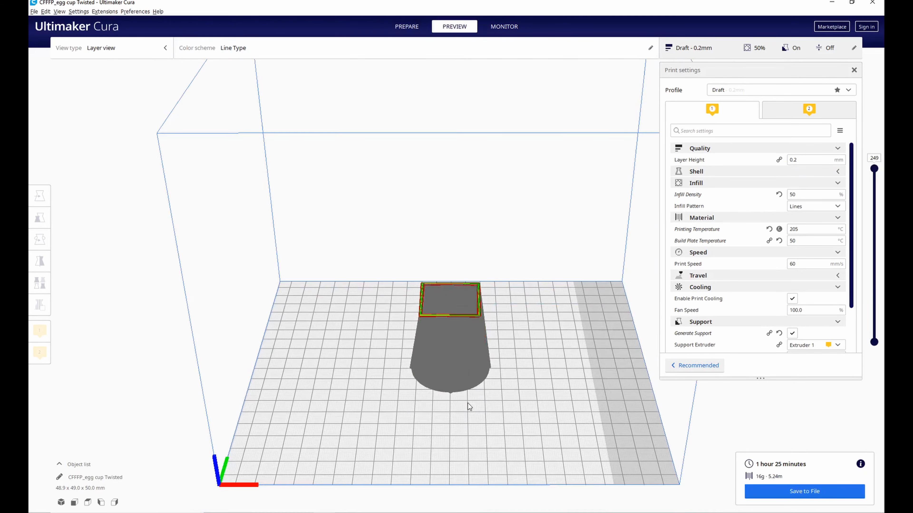
middle_drag(465, 400, 484, 195)
right_drag(484, 195, 491, 295)
drag(878, 175, 878, 192)
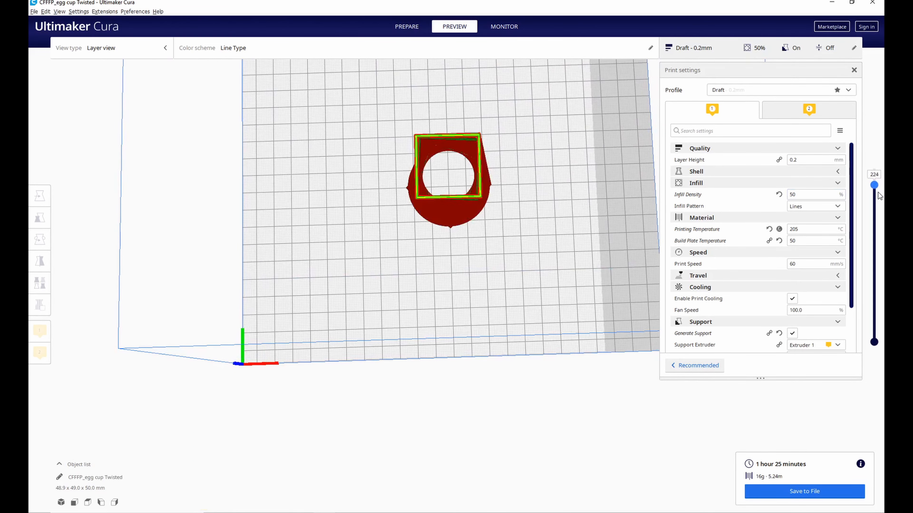
scroll(517, 147, up, 2)
middle_drag(517, 134, 512, 269)
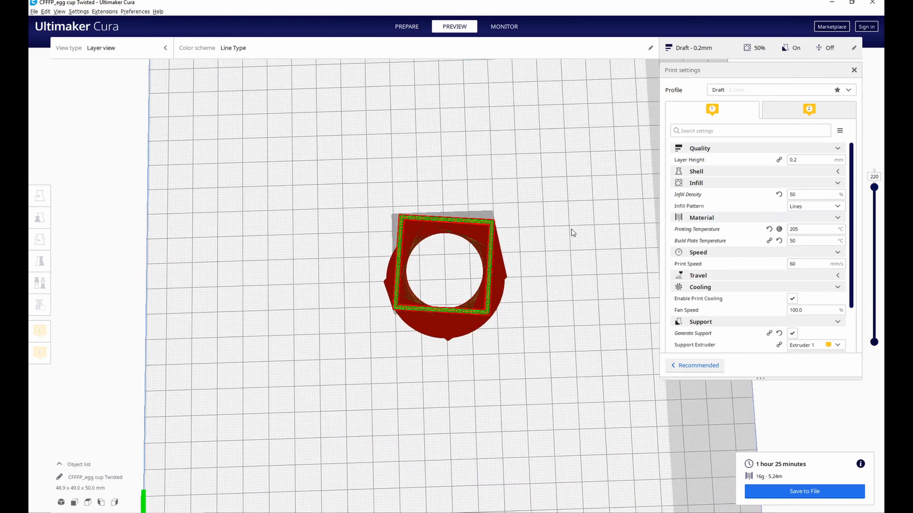
scroll(571, 229, up, 4)
drag(873, 186, 875, 135)
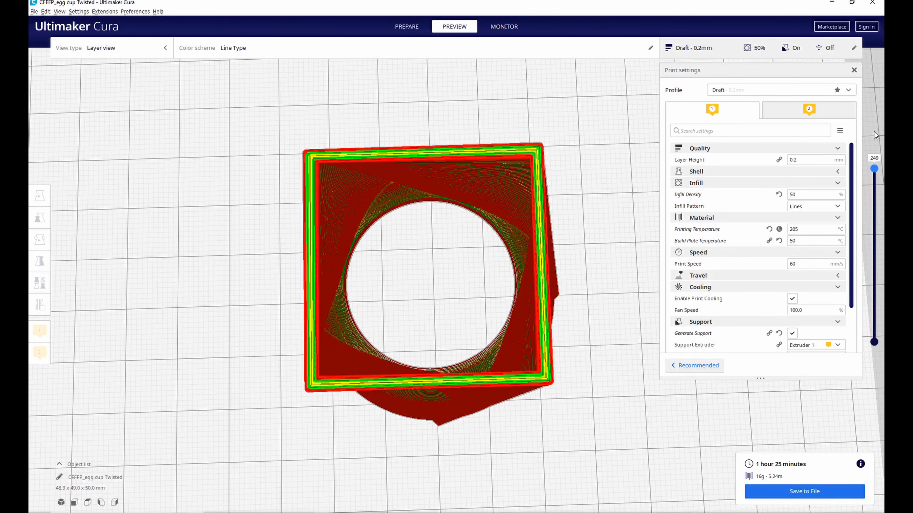
right_drag(556, 295, 547, 258)
Save the sliced result as the G-code file "egg cup Twisted_PLA" in the egg cup folder.
click(804, 491)
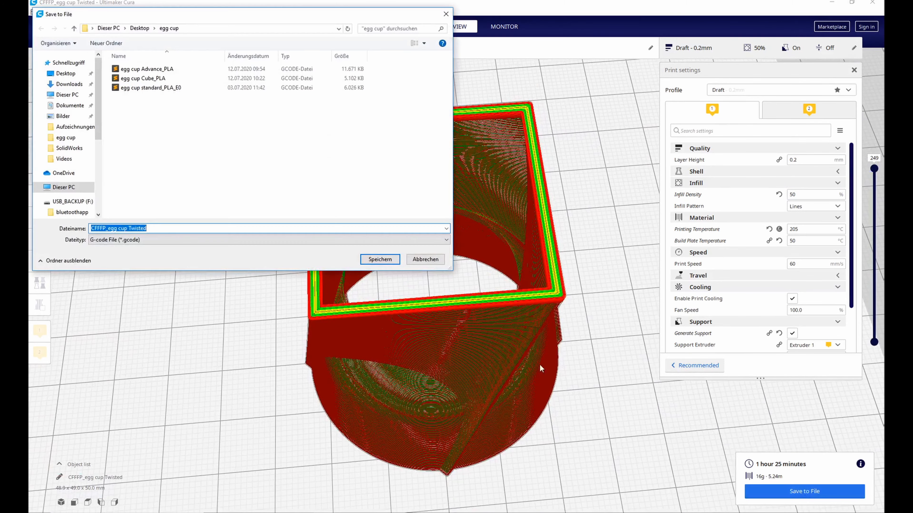
click(109, 229)
key(BackSpace)
key(BackSpace)
key(BackSpace)
key(BackSpace)
key(BackSpace)
key(BackSpace)
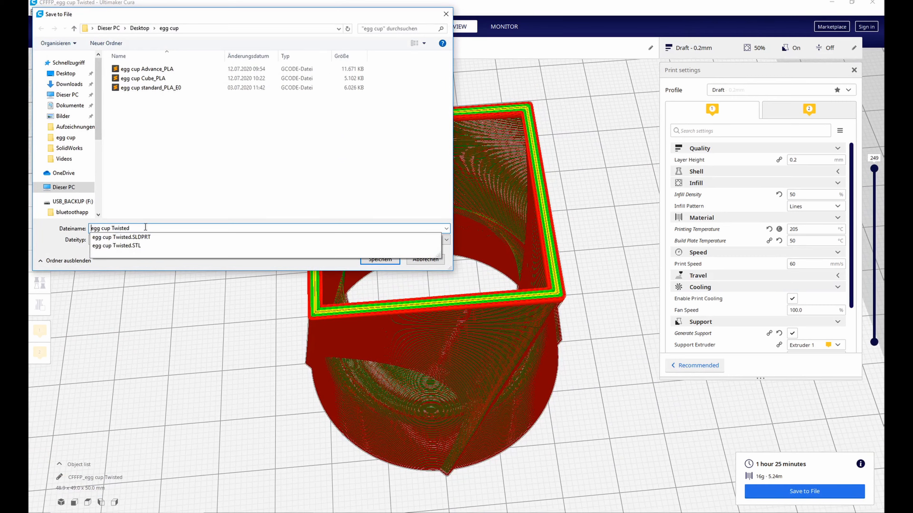
text(_PLA)
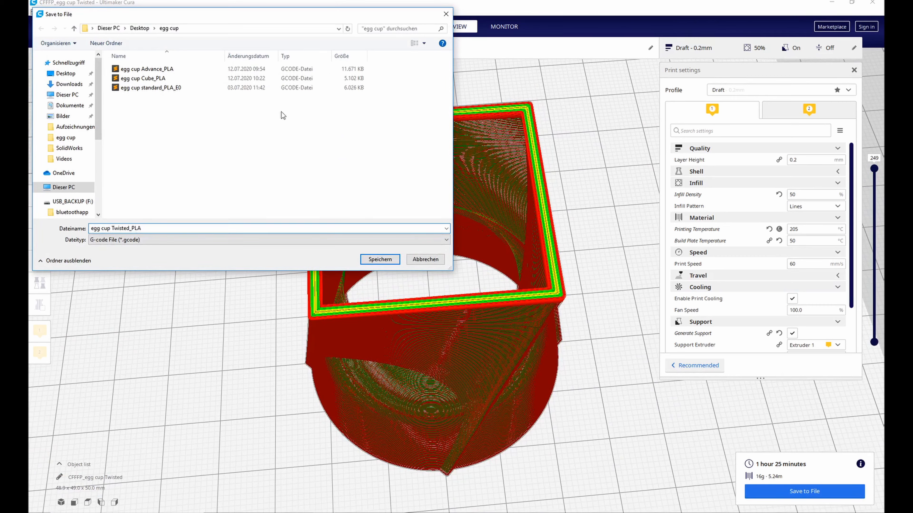
click(374, 259)
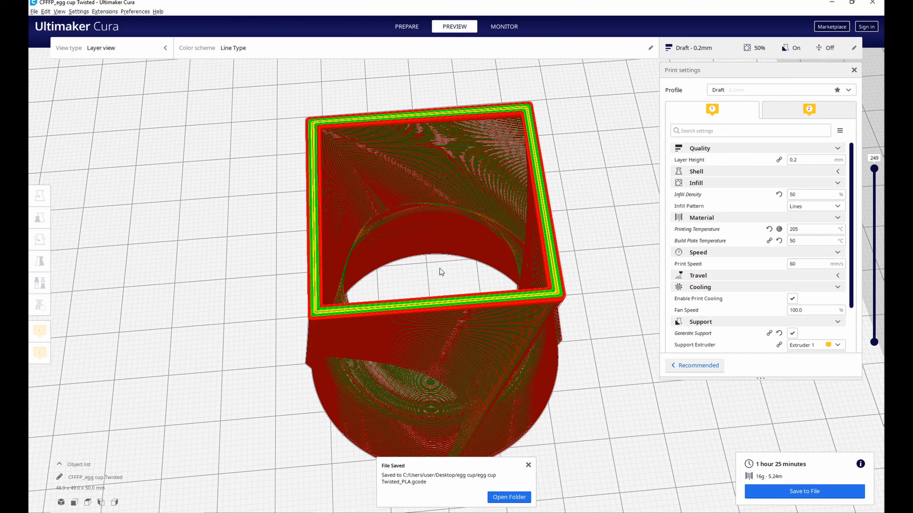